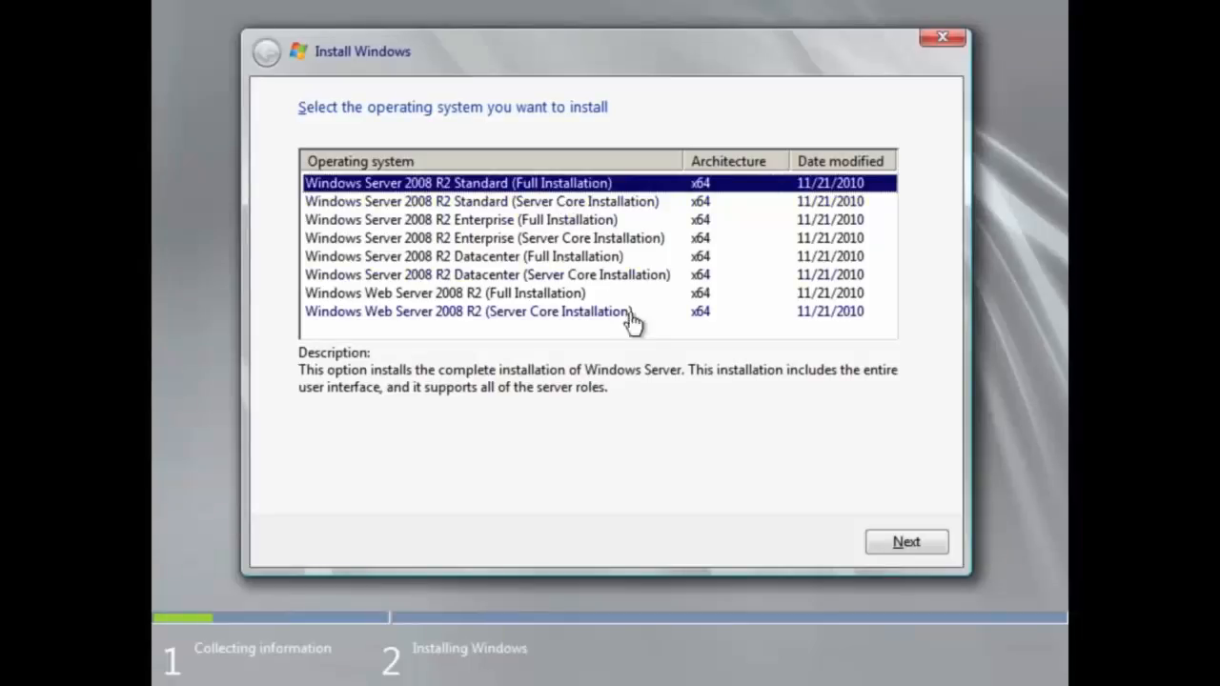
Choose Windows Server 2008 R2 Standard (Full Installation) and accept the license terms
{"action": "left_click", "coordinate": [877, 537]}
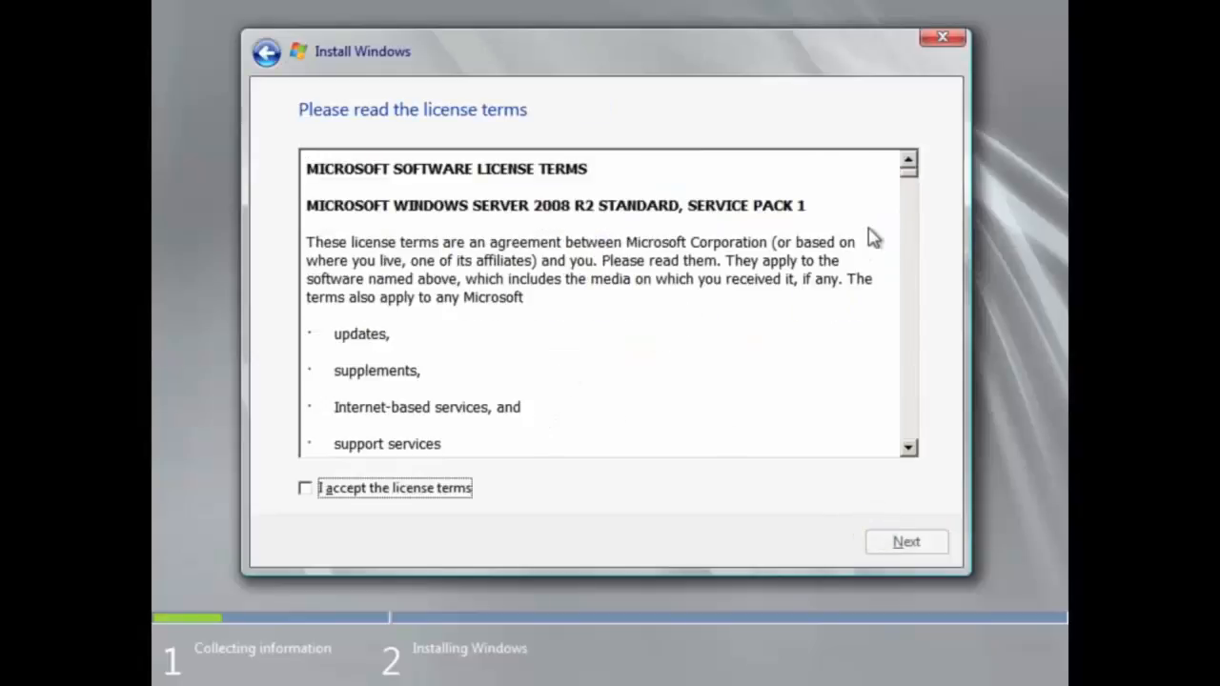
{"action": "left_click_drag", "start_coordinate": [907, 178], "coordinate": [915, 140]}
{"action": "left_click", "coordinate": [445, 486]}
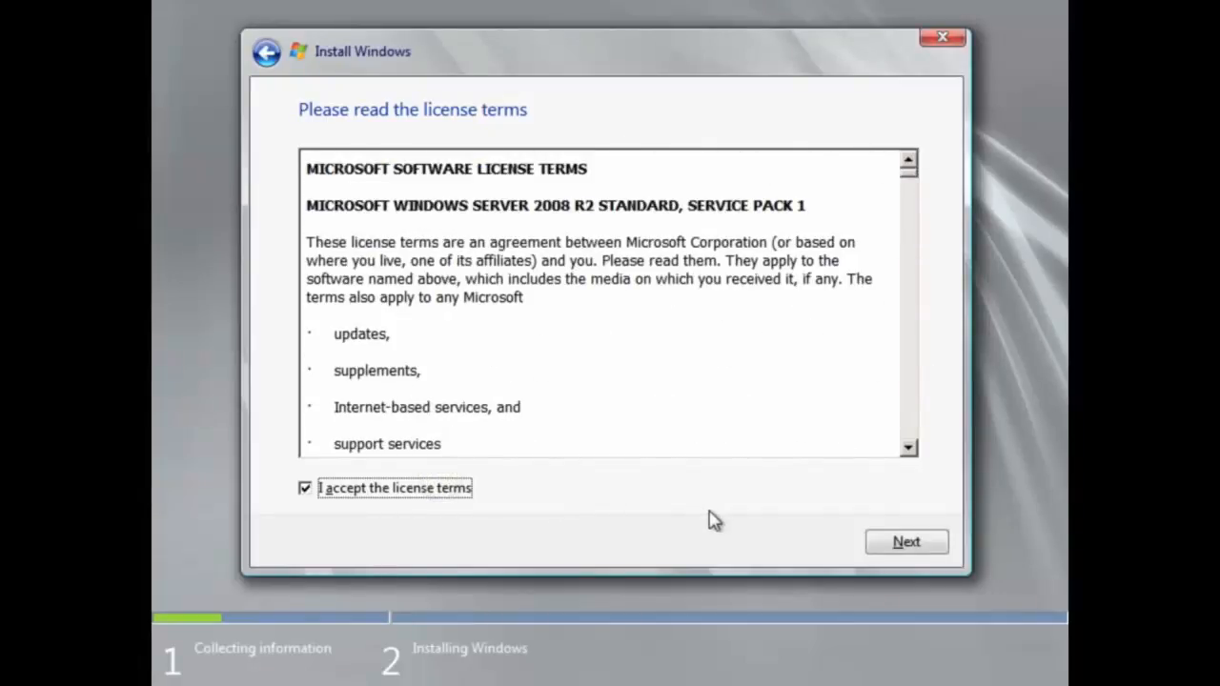
{"action": "left_click", "coordinate": [875, 545]}
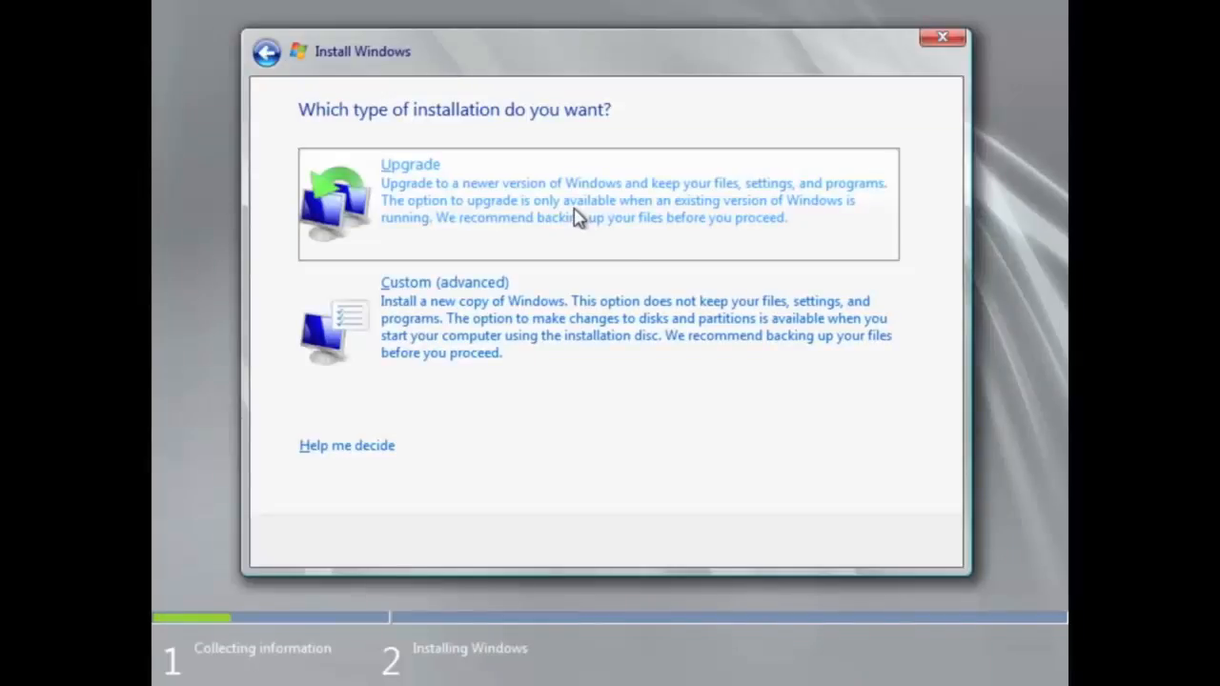
Choose the Custom (advanced) installation type for a fresh install
{"action": "left_click", "coordinate": [483, 321]}
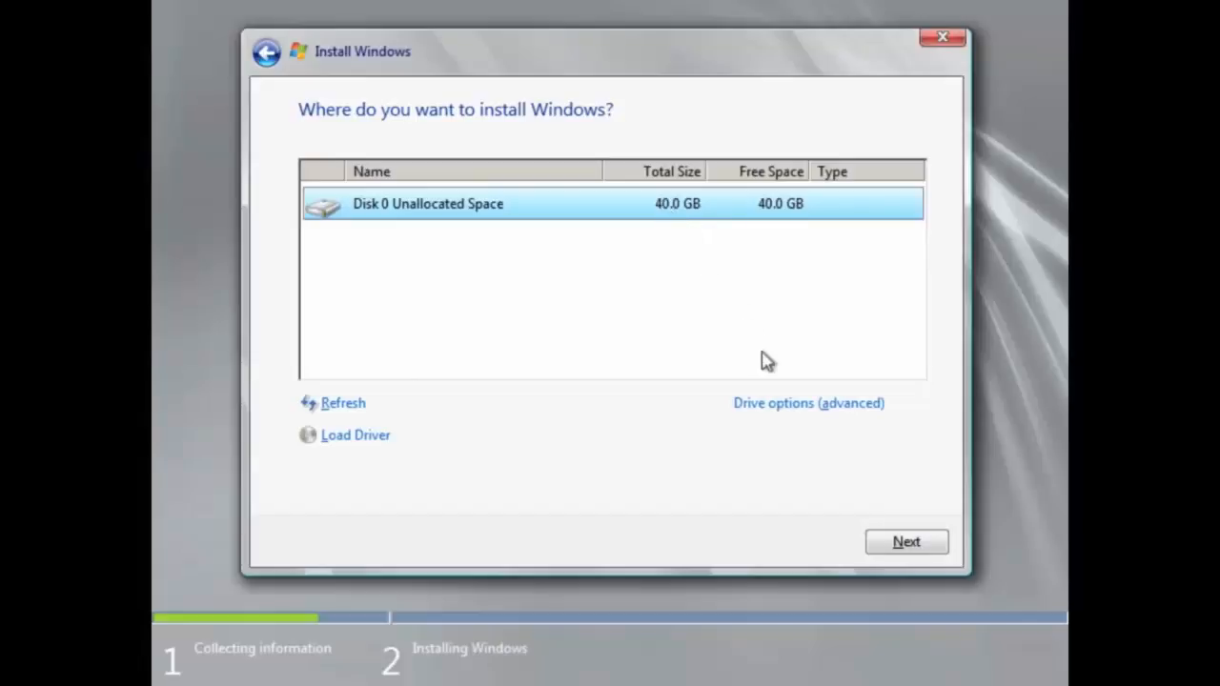
Create a 30000 MB partition on Disk 0's 40.0 GB unallocated space, allowing extra system partitions
{"action": "left_click", "coordinate": [790, 401]}
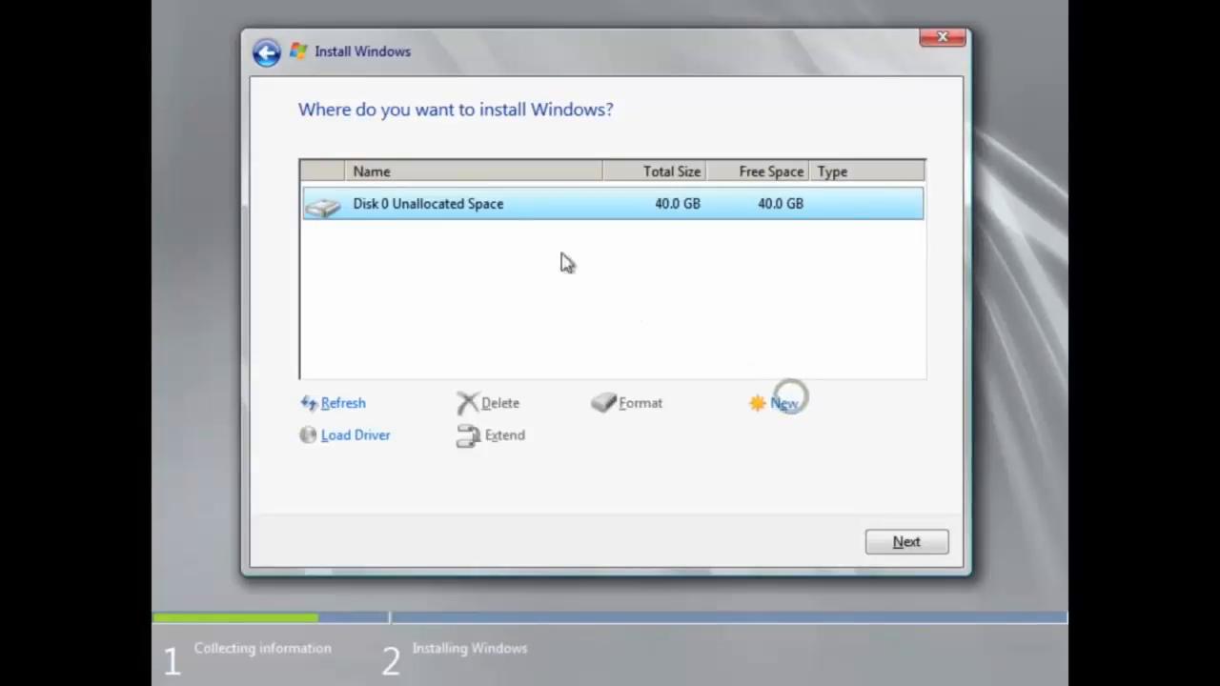
{"action": "left_click", "coordinate": [634, 202]}
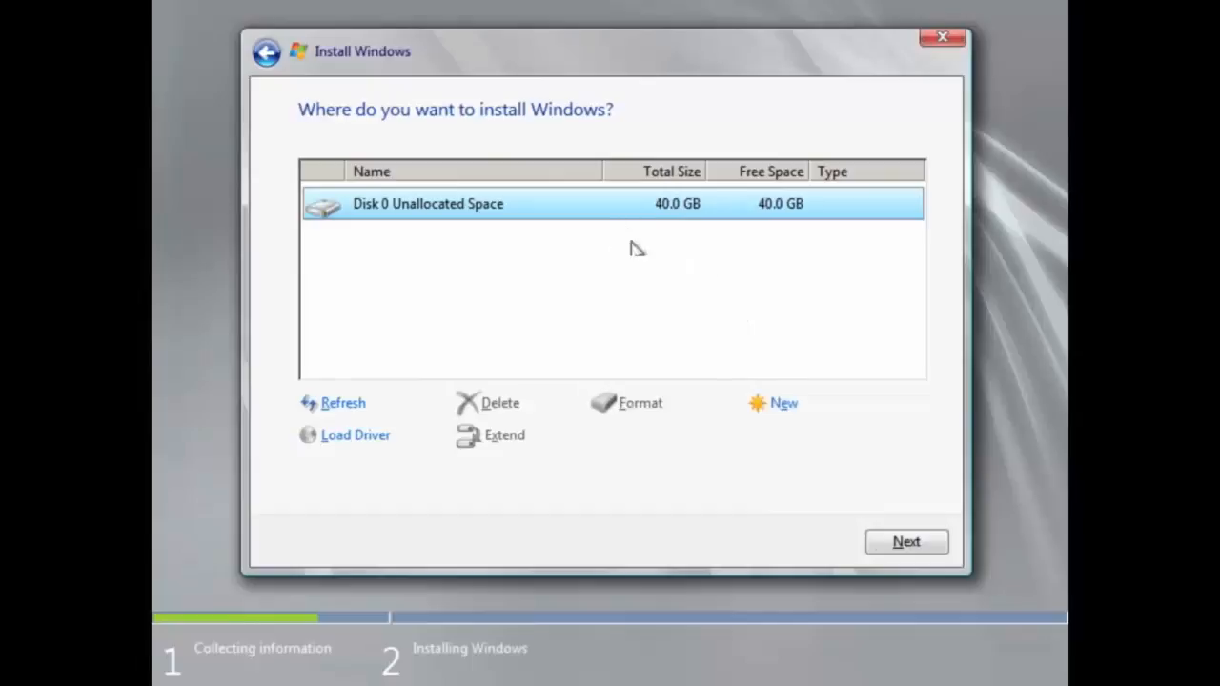
{"action": "left_click", "coordinate": [782, 407]}
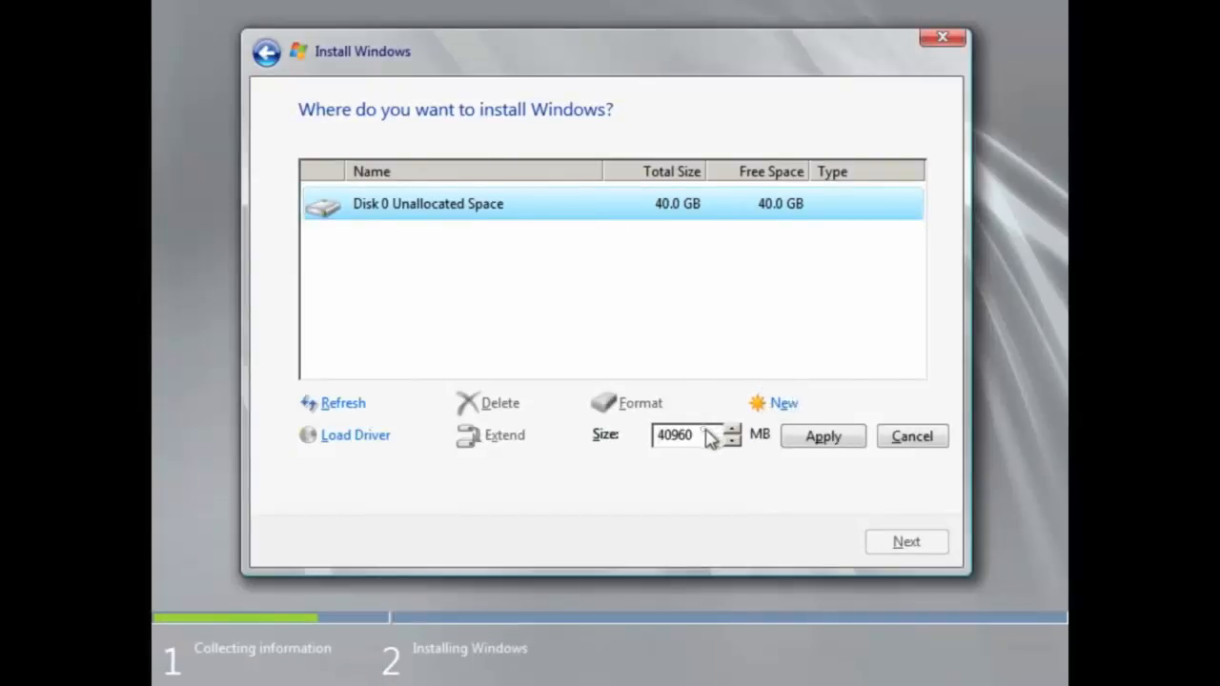
{"action": "left_click_drag", "start_coordinate": [705, 435], "coordinate": [632, 441]}
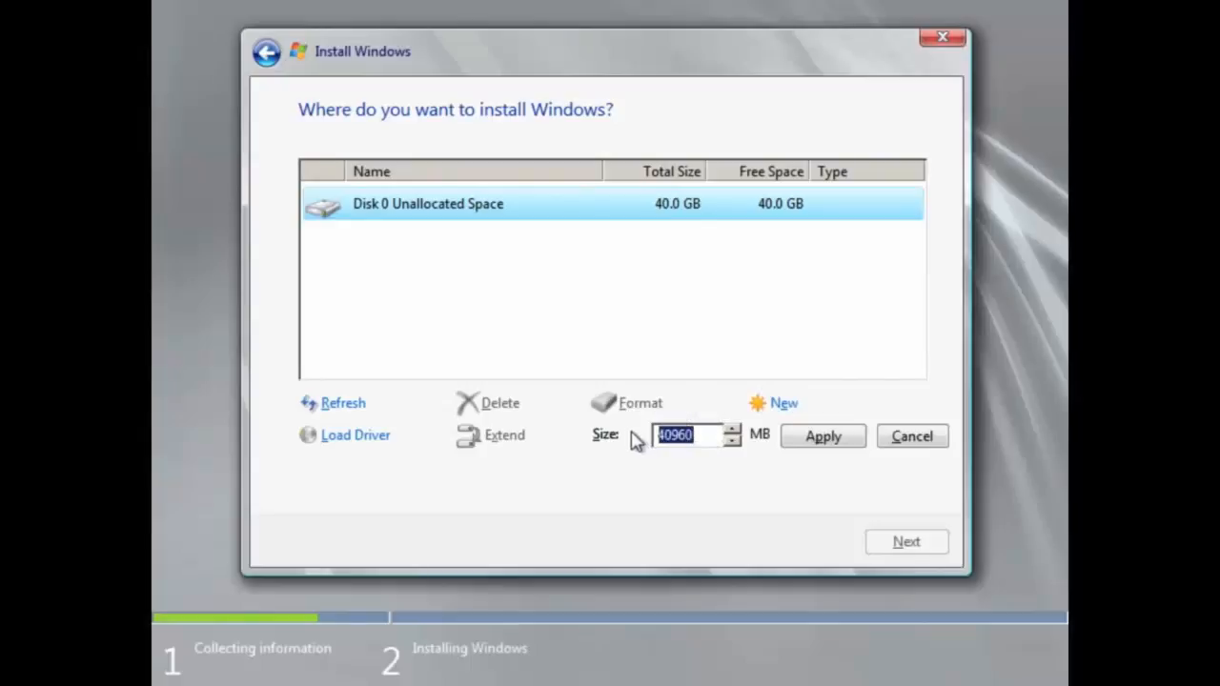
{"action": "type", "text": "30000"}
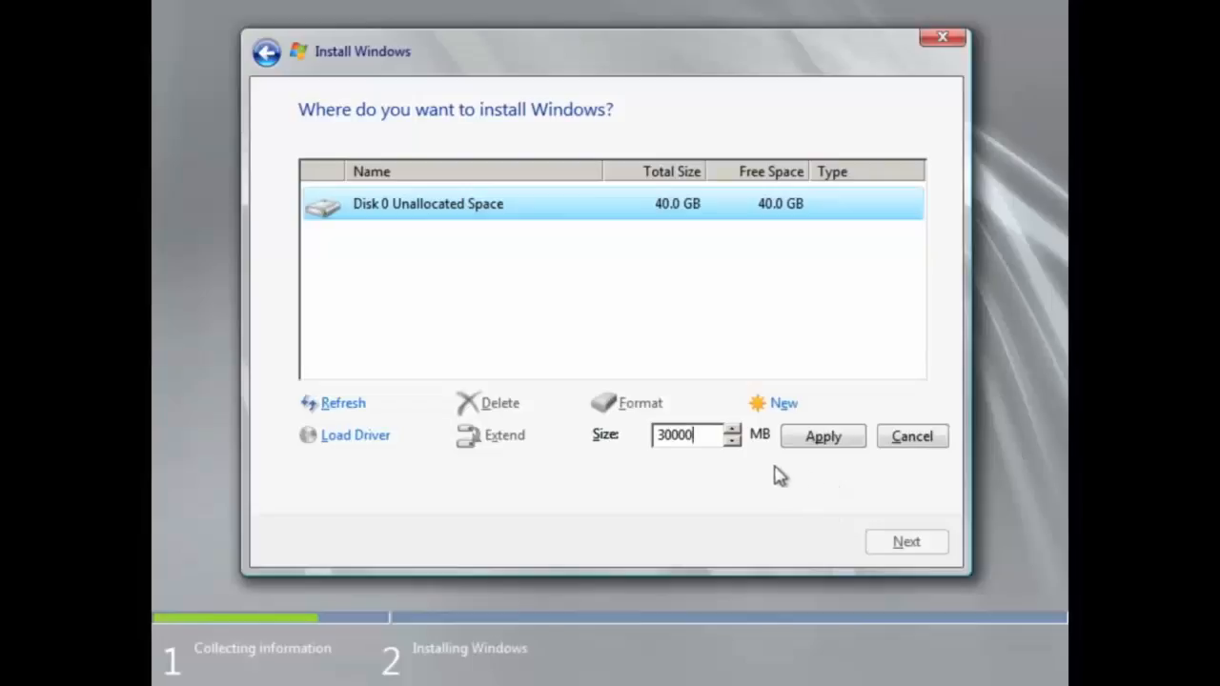
{"action": "left_click", "coordinate": [827, 443]}
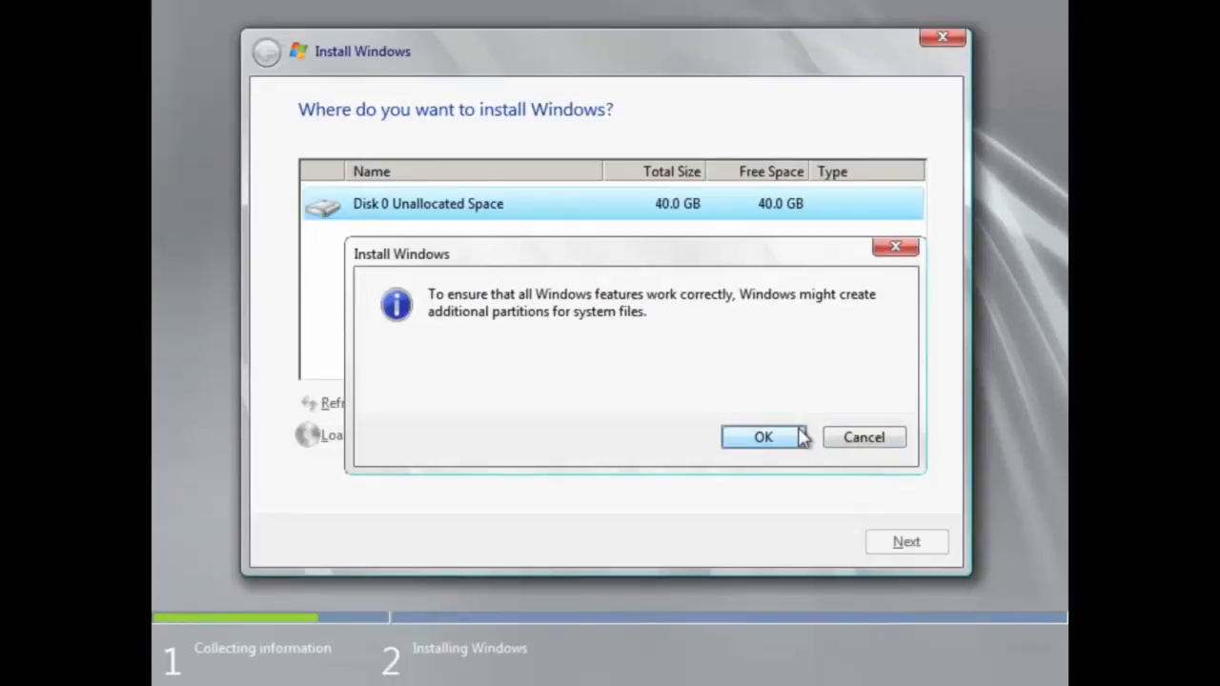
{"action": "left_click", "coordinate": [790, 439]}
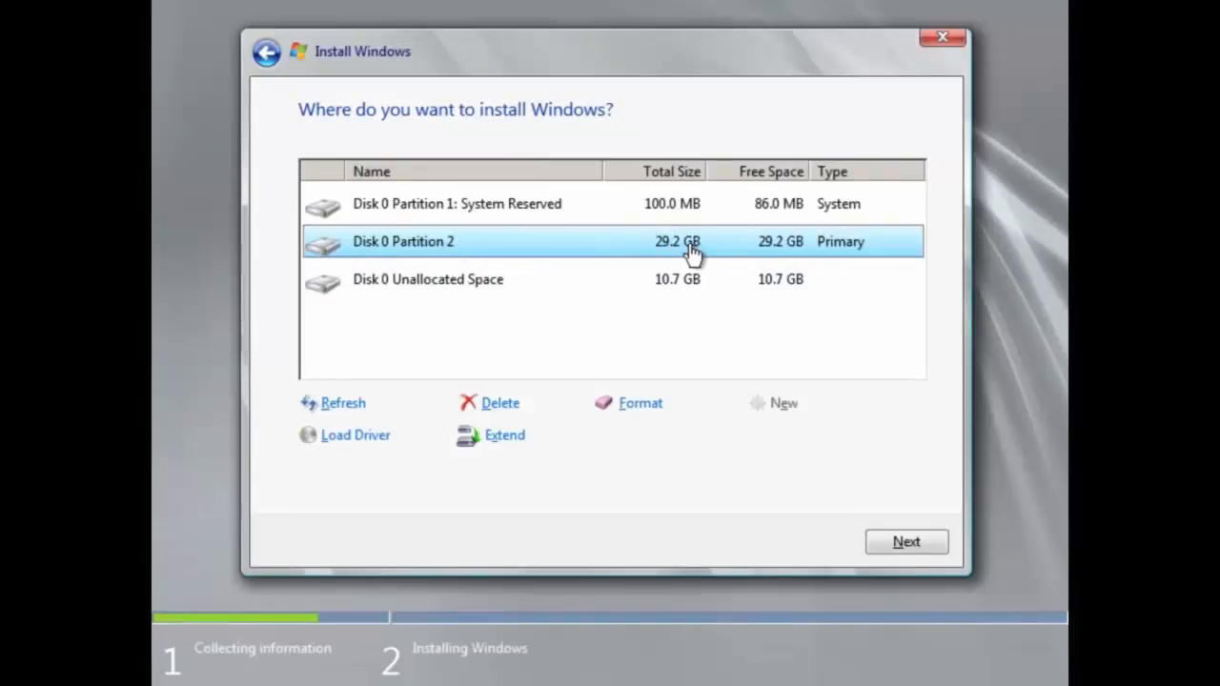
Review the new partitions and install Windows onto the 29.2 GB Disk 0 Partition 2
{"action": "left_click", "coordinate": [522, 281]}
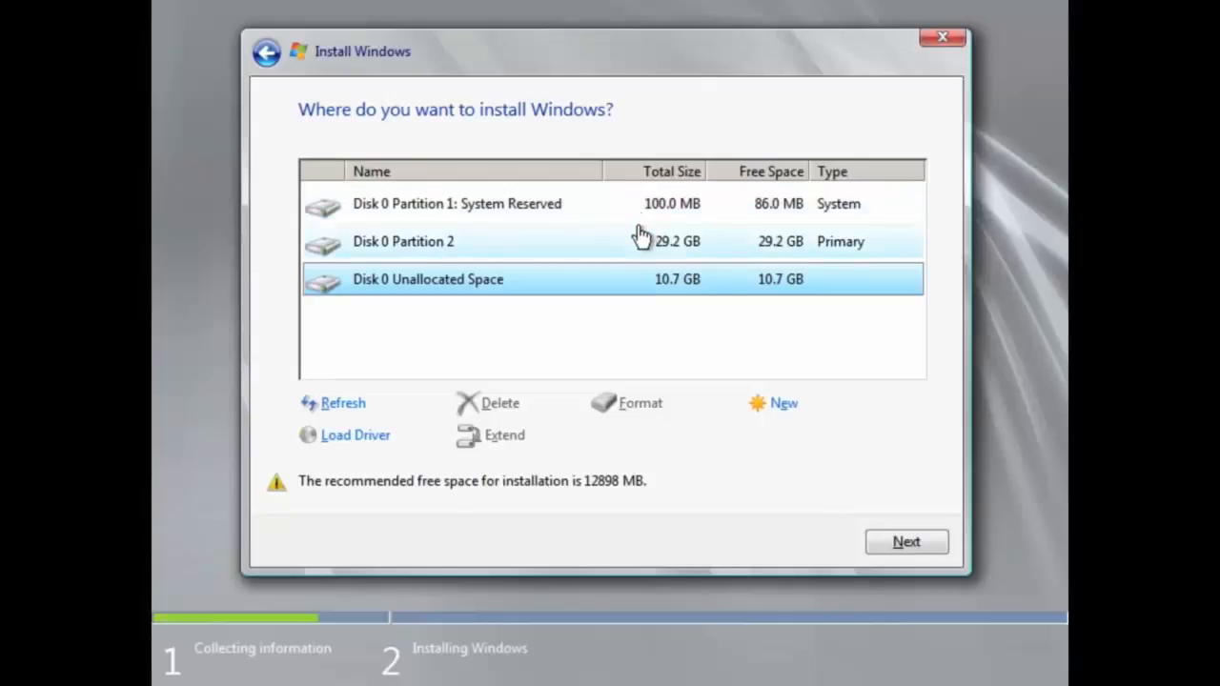
{"action": "left_click", "coordinate": [640, 239]}
{"action": "left_click", "coordinate": [640, 211]}
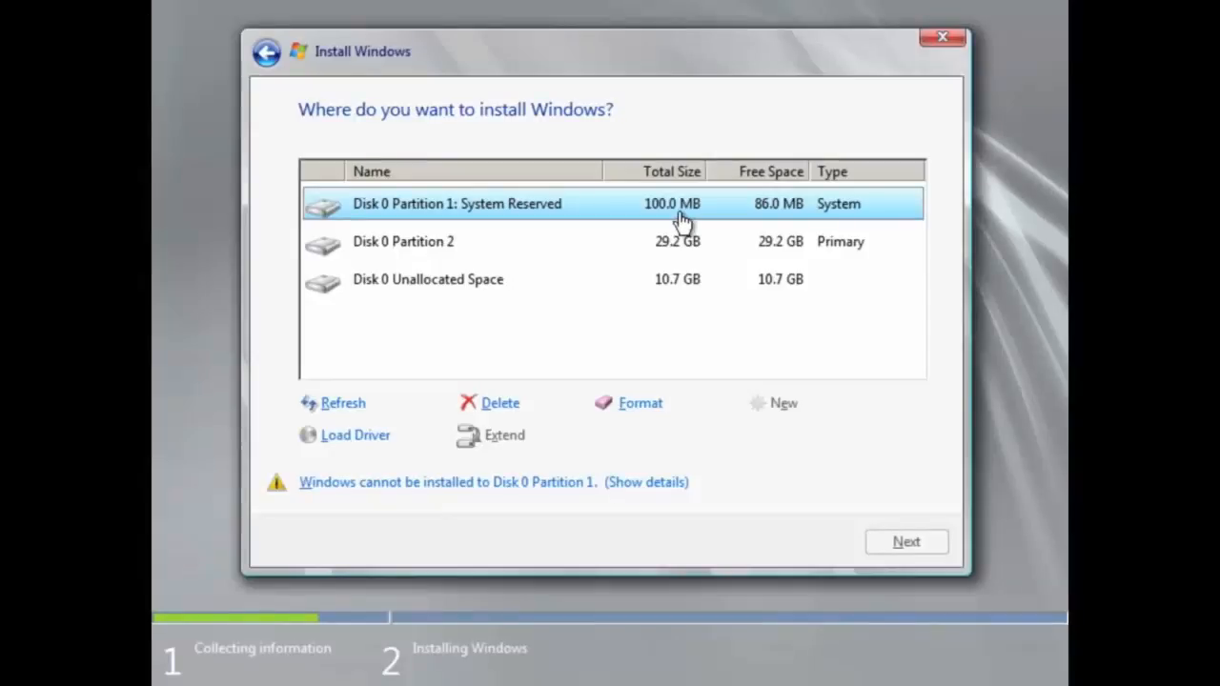
{"action": "left_click", "coordinate": [574, 283]}
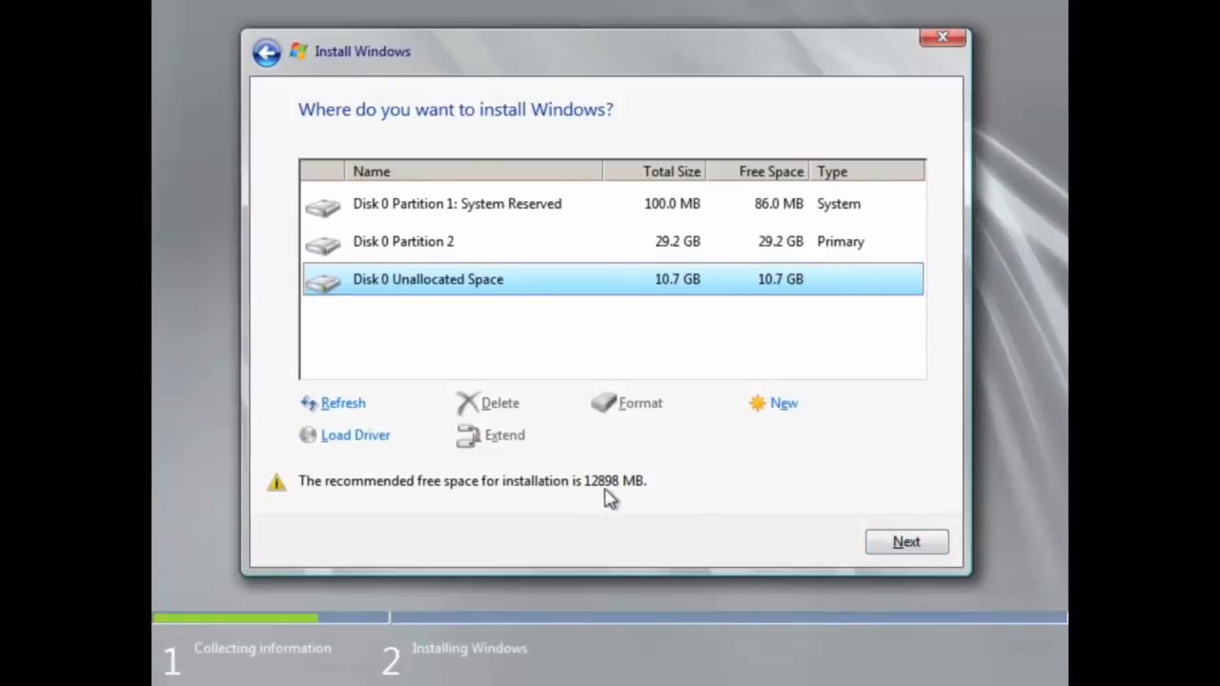
{"action": "left_click", "coordinate": [448, 248]}
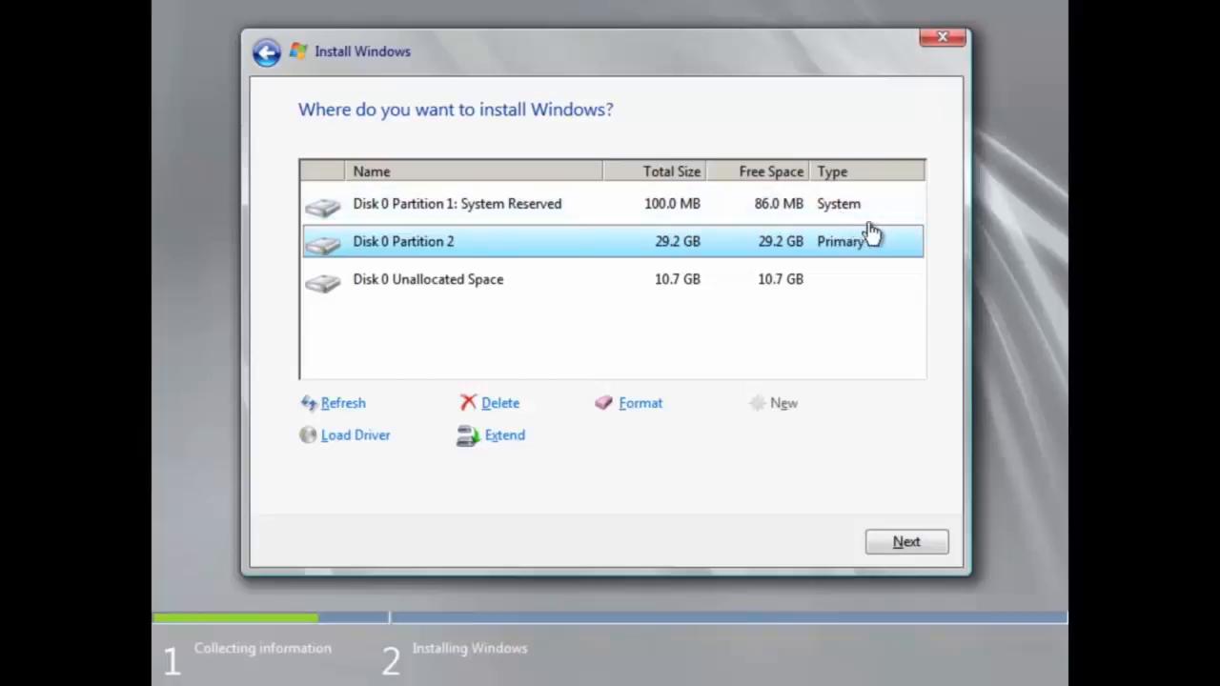
{"action": "left_click", "coordinate": [921, 543]}
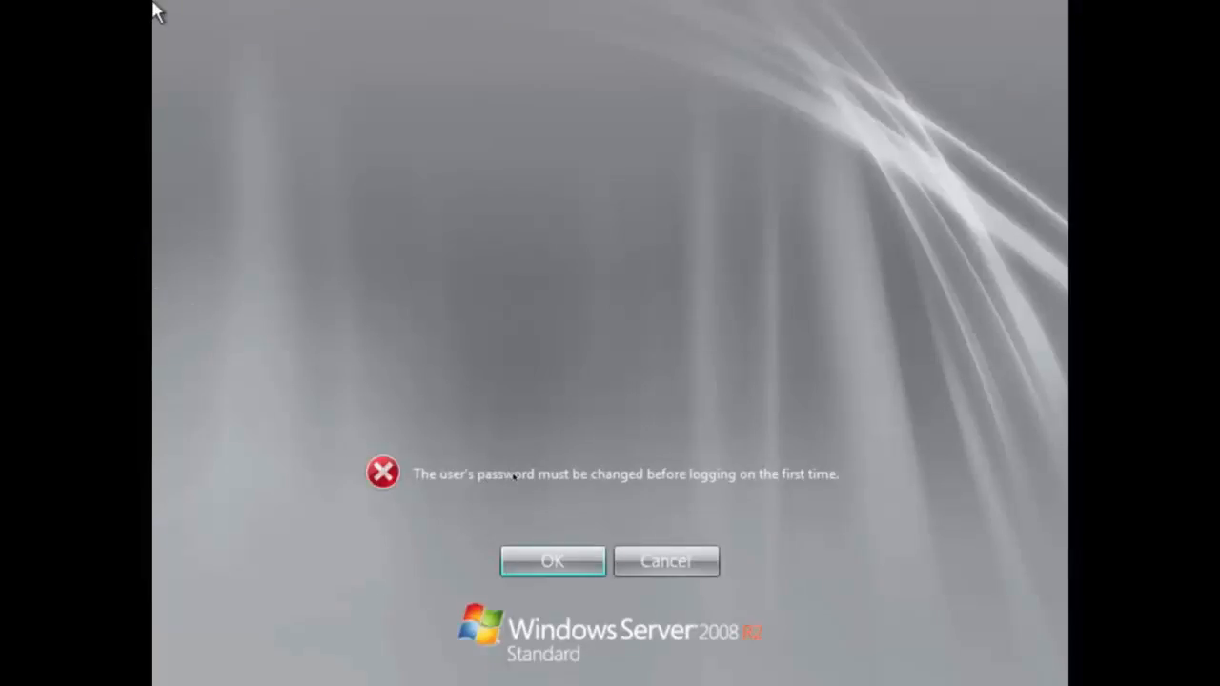
Set and confirm a new Administrator password at first logon
{"action": "left_click", "coordinate": [553, 560]}
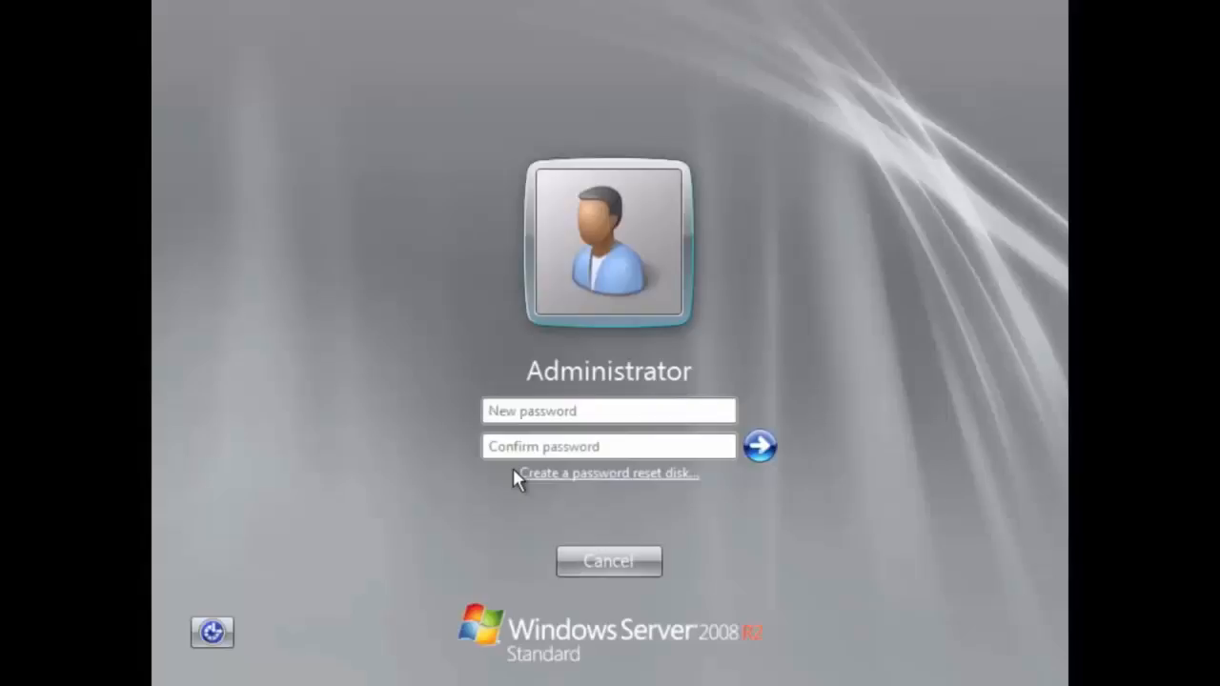
{"action": "type", "text": "P@ssw0rd123"}
{"action": "key", "text": "Tab"}
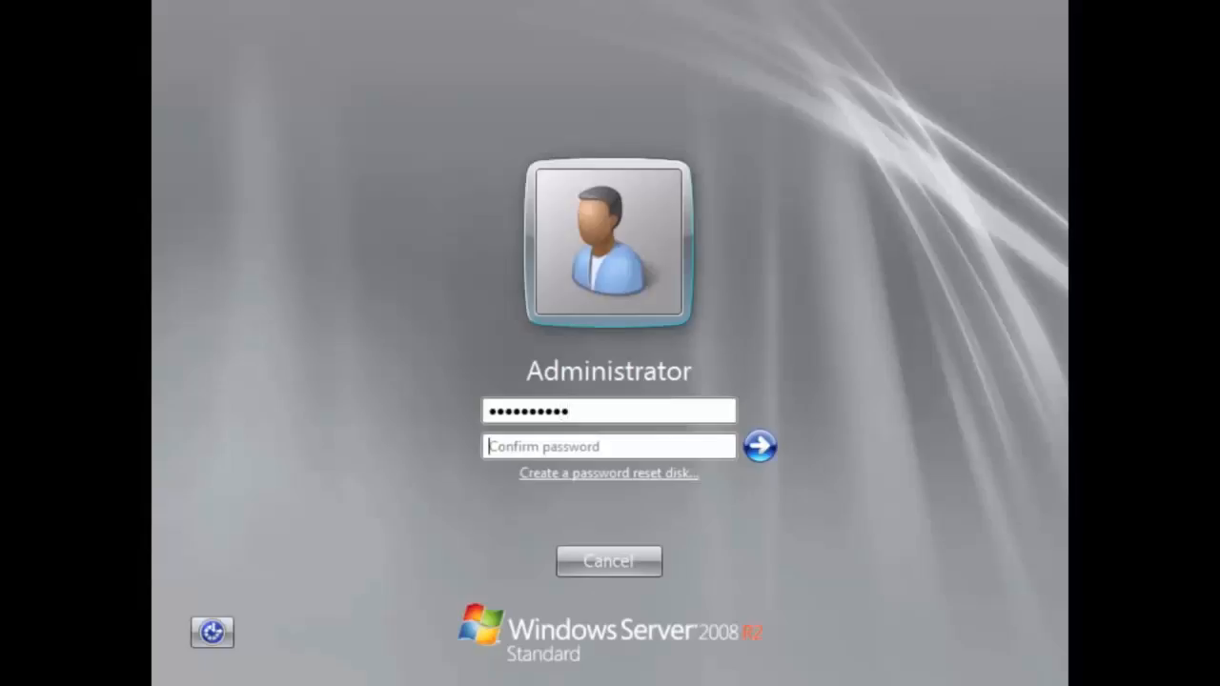
{"action": "type", "text": "P@ssw0rd123"}
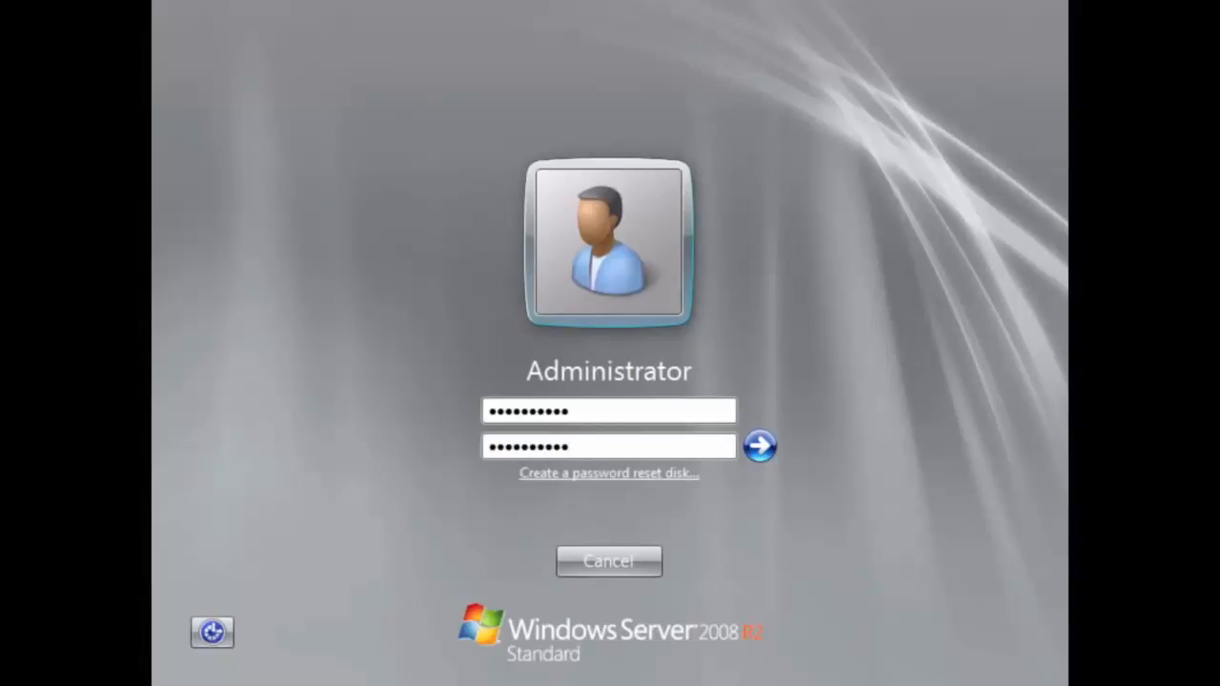
{"action": "left_click", "coordinate": [759, 447]}
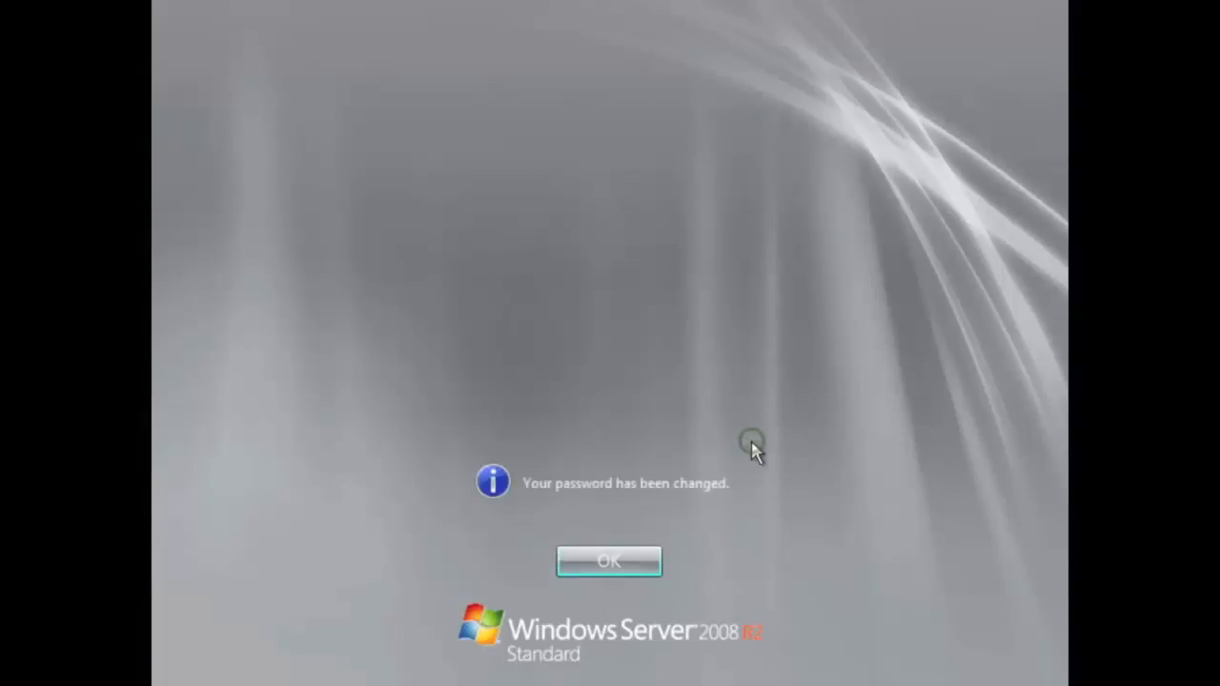
{"action": "left_click", "coordinate": [636, 555]}
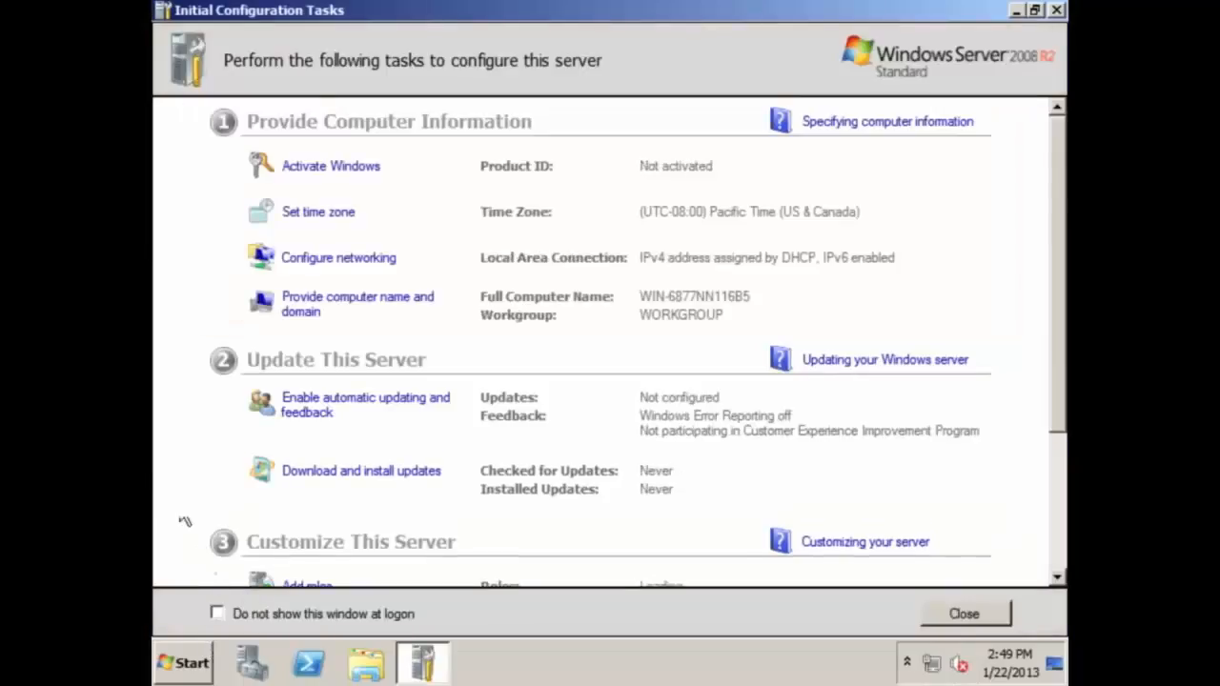
Scroll through Initial Configuration Tasks to review activation, time zone, networking and workgroup settings
{"action": "scroll", "coordinate": [314, 343], "scroll_direction": "down", "scroll_amount": 5}
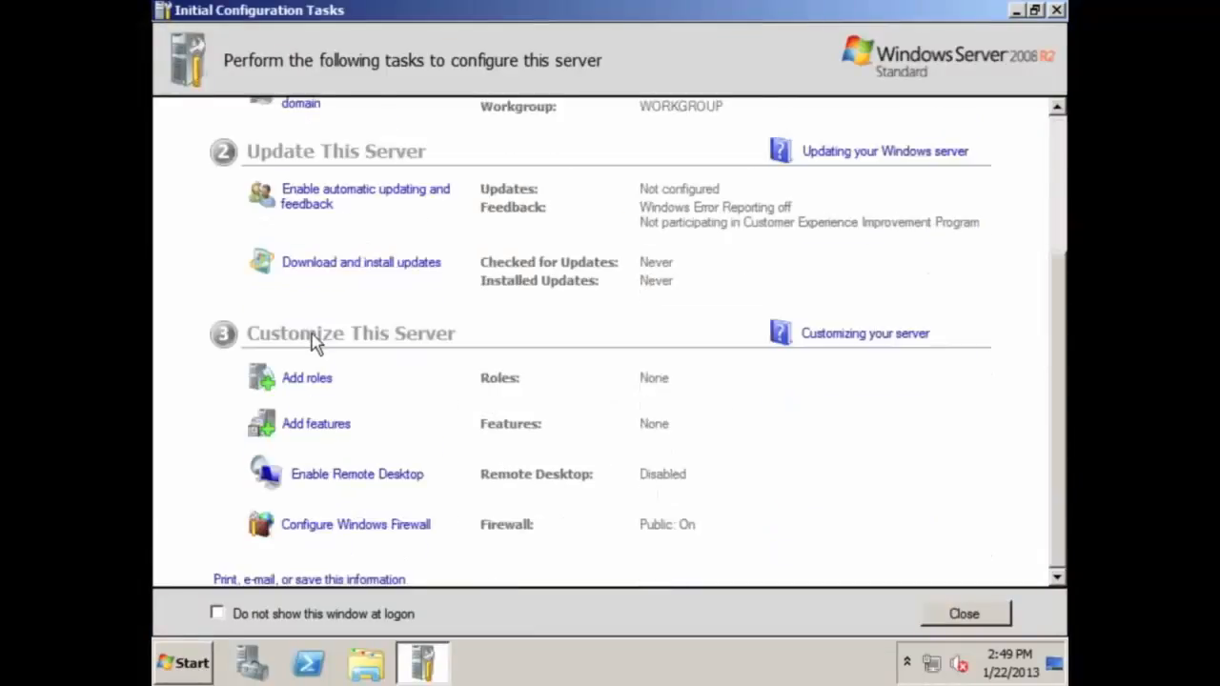
{"action": "scroll", "coordinate": [313, 345], "scroll_direction": "up", "scroll_amount": 5}
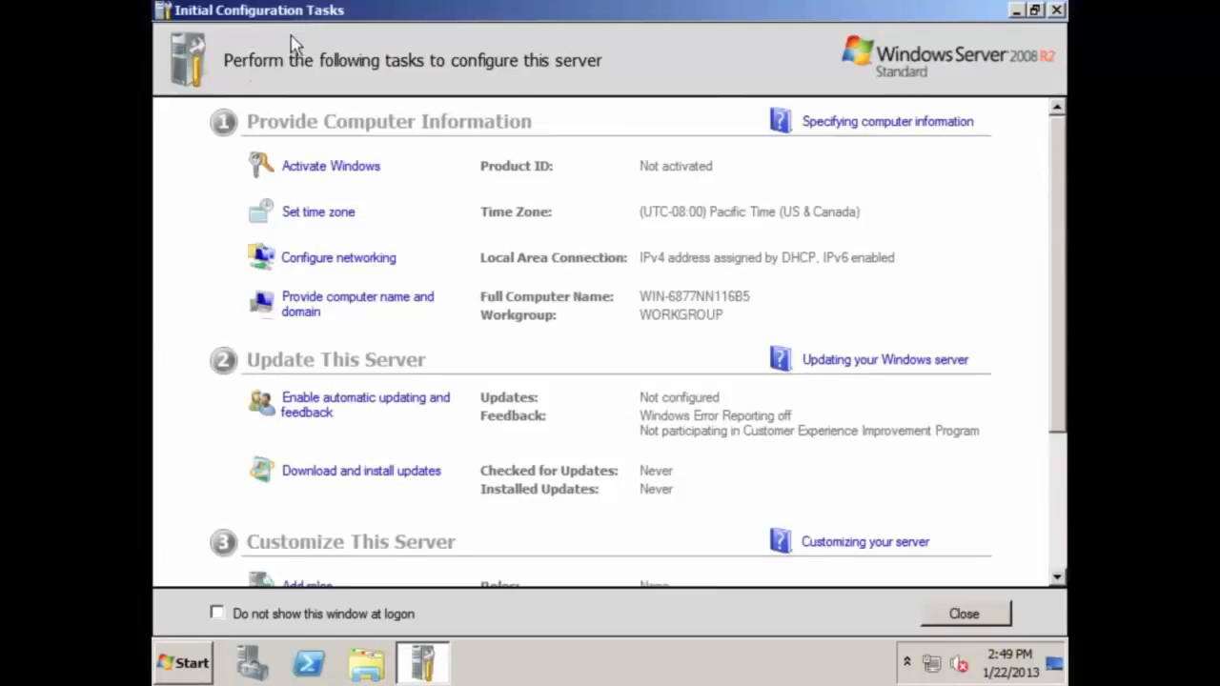
{"action": "scroll", "coordinate": [324, 215], "scroll_direction": "down", "scroll_amount": 3}
{"action": "scroll", "coordinate": [324, 218], "scroll_direction": "up", "scroll_amount": 3}
{"action": "scroll", "coordinate": [219, 275], "scroll_direction": "down", "scroll_amount": 3}
{"action": "scroll", "coordinate": [268, 296], "scroll_direction": "up", "scroll_amount": 3}
{"action": "scroll", "coordinate": [286, 314], "scroll_direction": "down", "scroll_amount": 3}
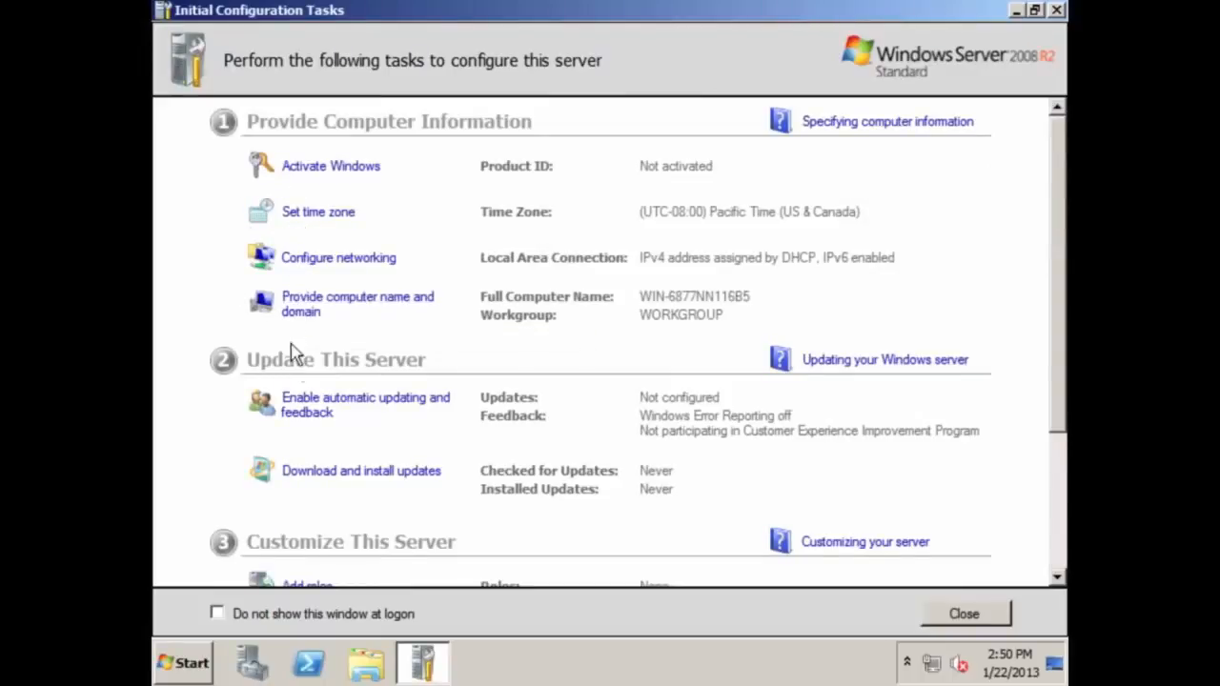
{"action": "scroll", "coordinate": [299, 436], "scroll_direction": "down", "scroll_amount": 3}
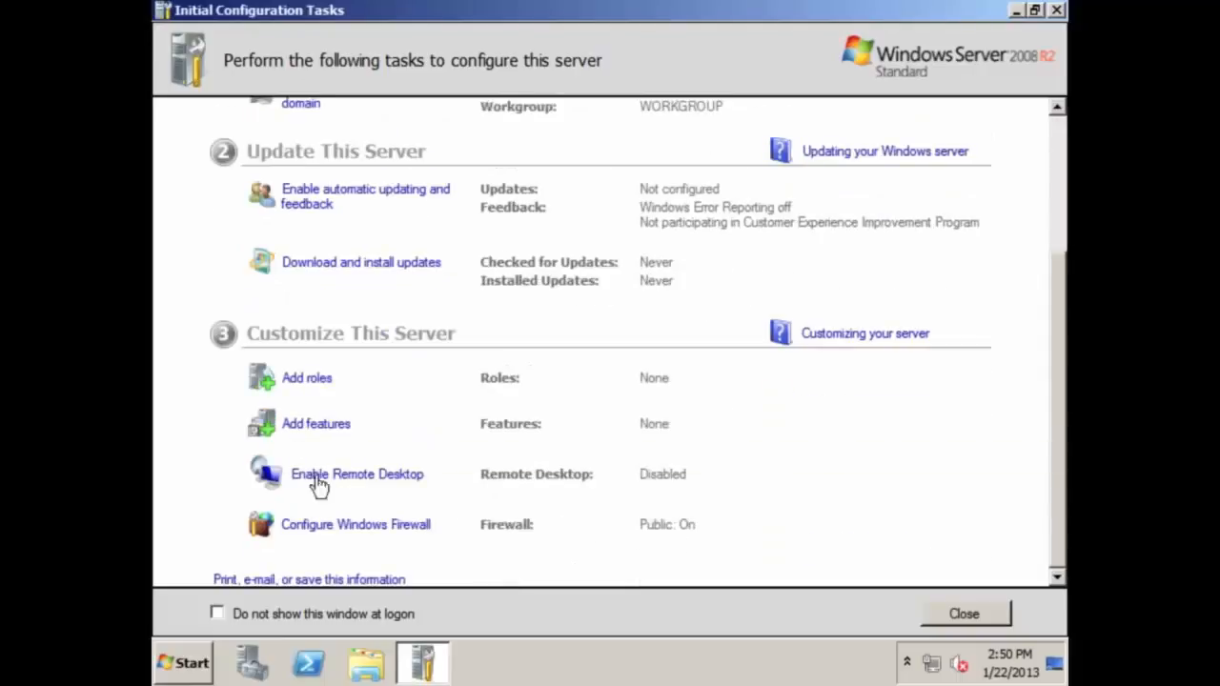
{"action": "scroll", "coordinate": [318, 496], "scroll_direction": "up", "scroll_amount": 3}
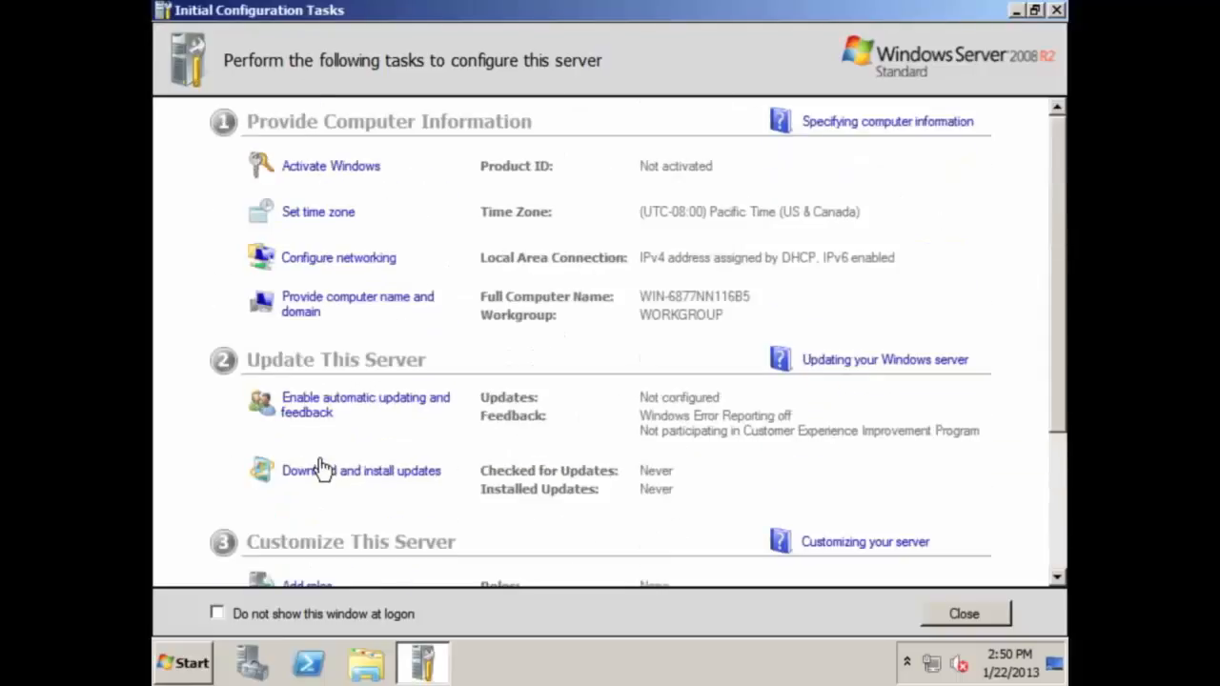
Change the server's time zone to Central Time (US & Canada)
{"action": "left_click", "coordinate": [315, 213]}
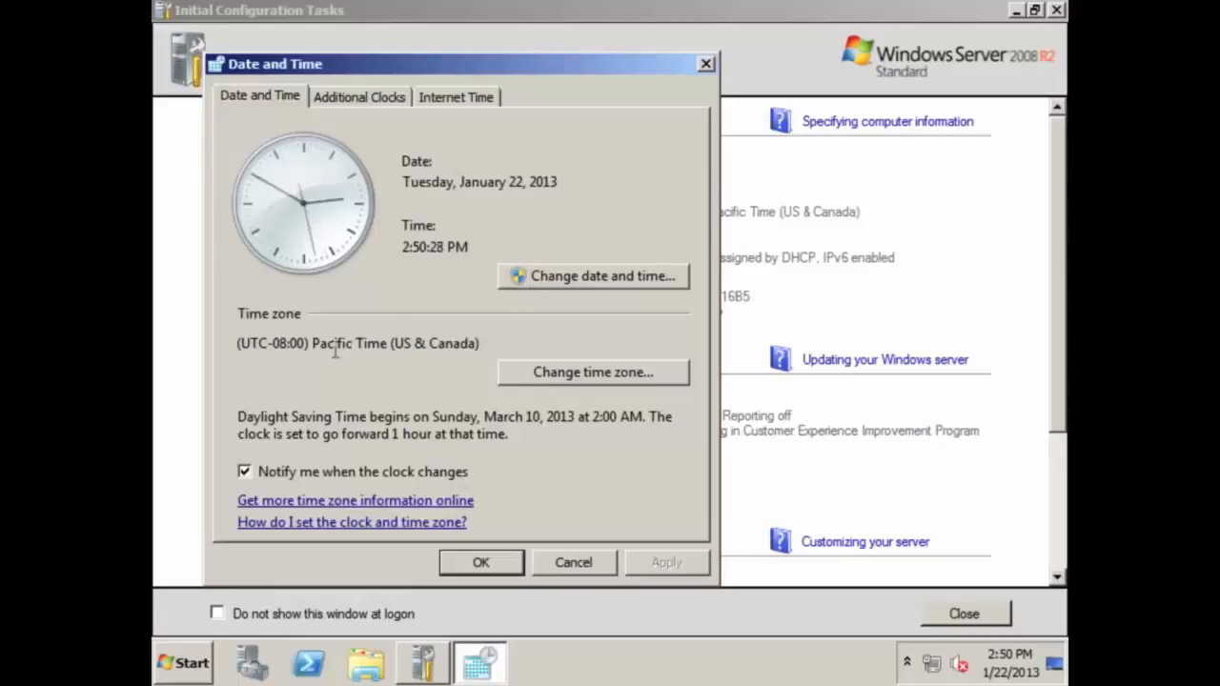
{"action": "left_click_drag", "start_coordinate": [270, 349], "coordinate": [406, 351]}
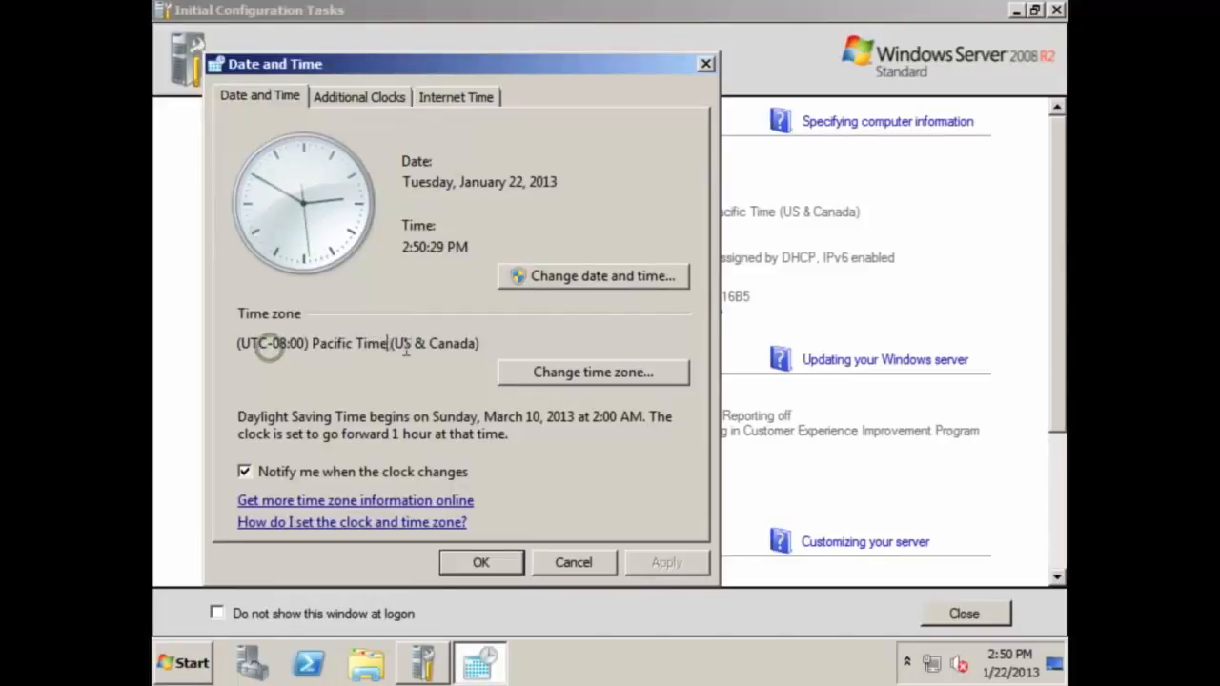
{"action": "left_click", "coordinate": [526, 370]}
{"action": "left_click", "coordinate": [436, 187]}
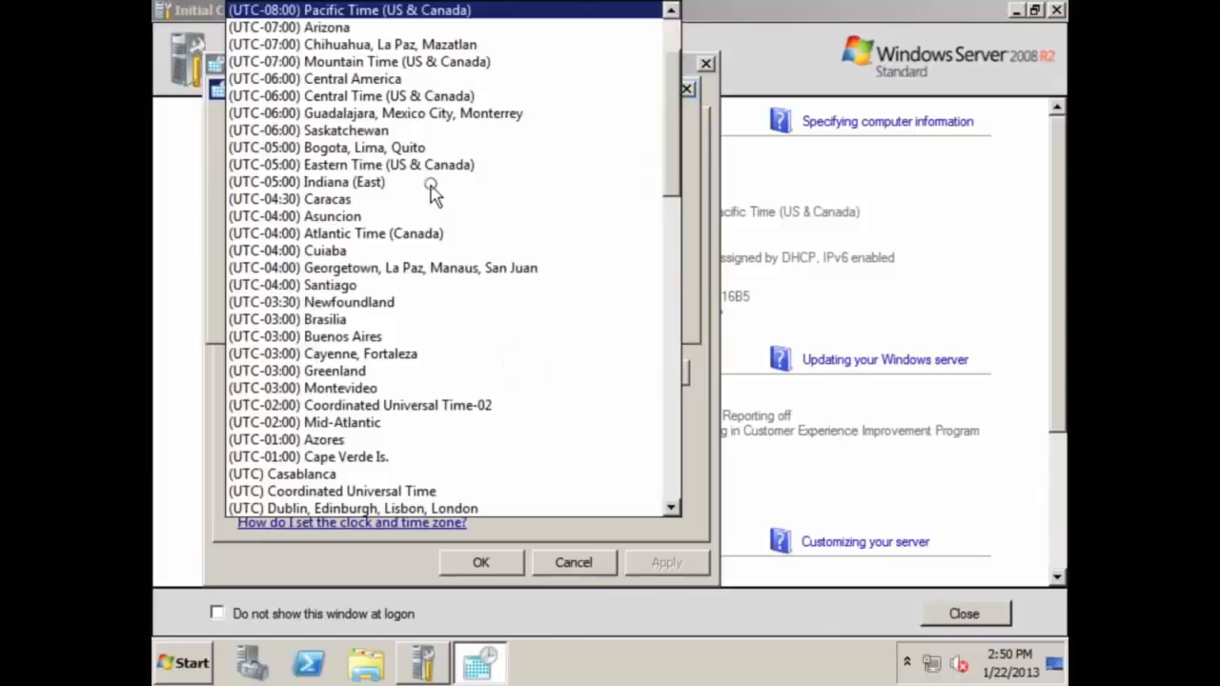
{"action": "left_click", "coordinate": [399, 101]}
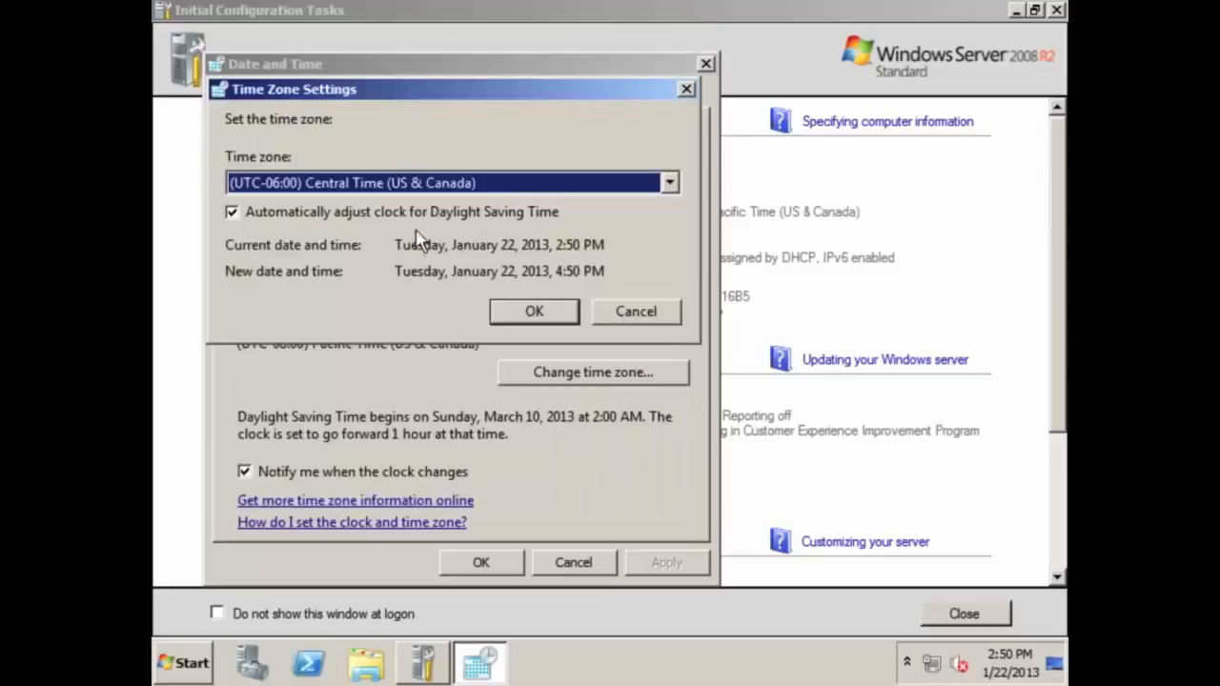
{"action": "left_click", "coordinate": [499, 311]}
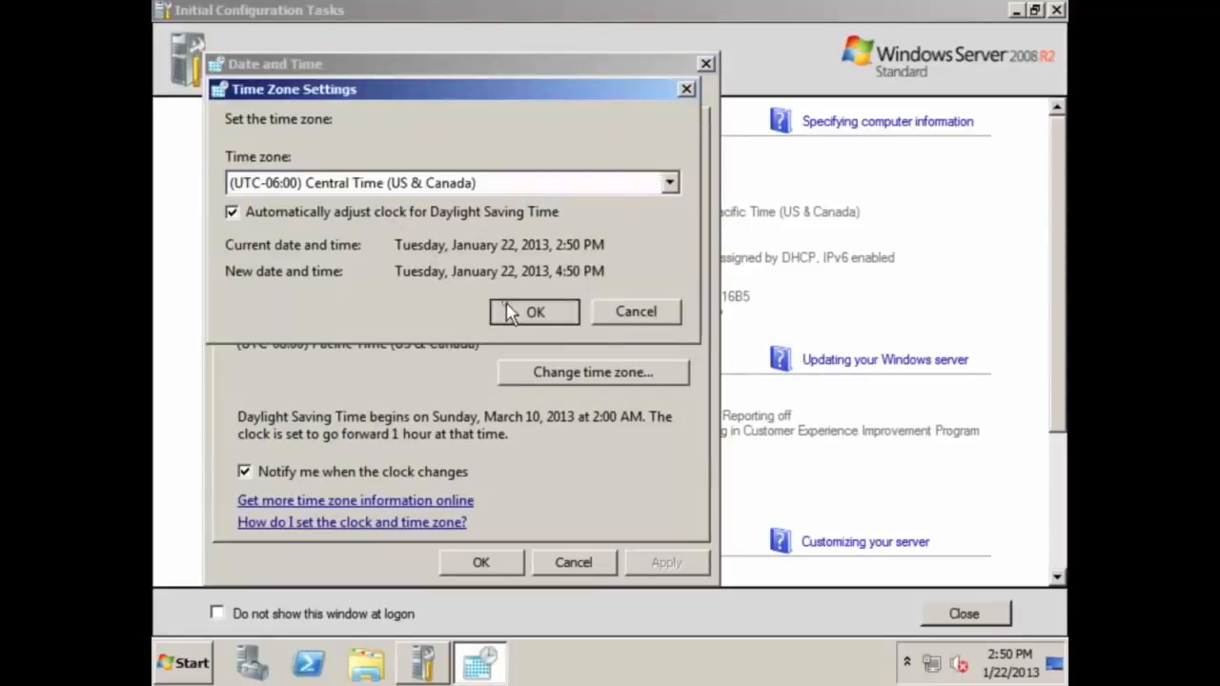
Review the date/time, Additional Clocks and Internet Time settings, reaching the time server options
{"action": "left_click", "coordinate": [532, 283]}
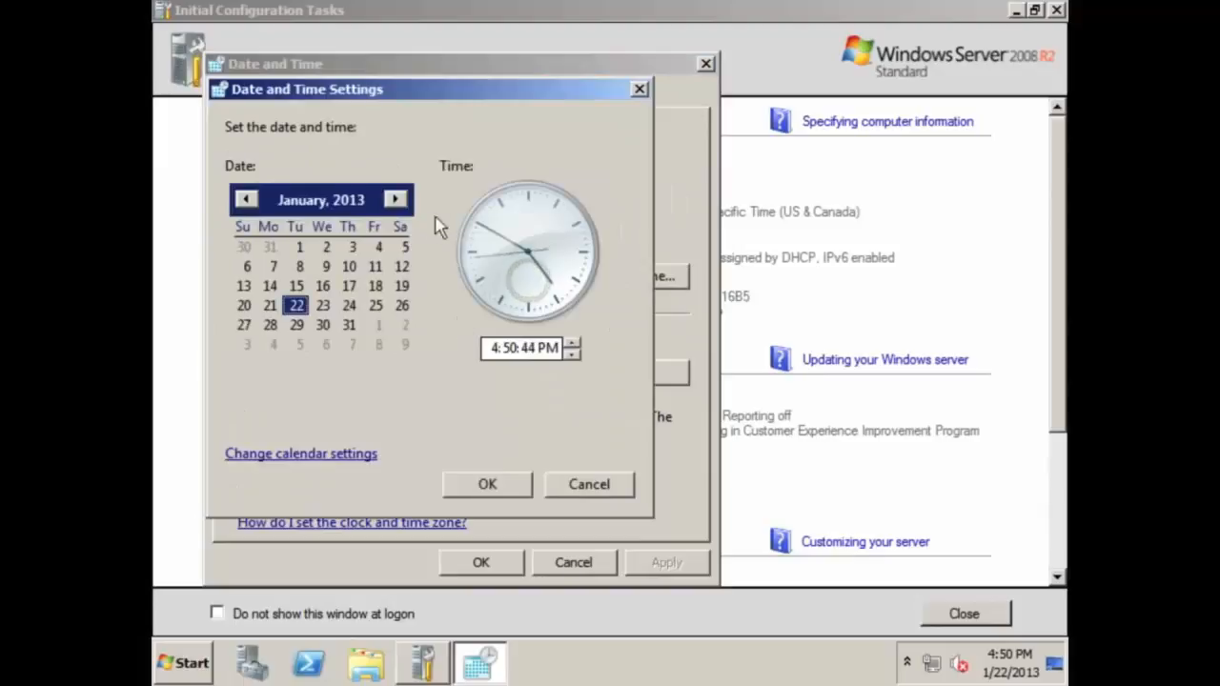
{"action": "left_click", "coordinate": [487, 484]}
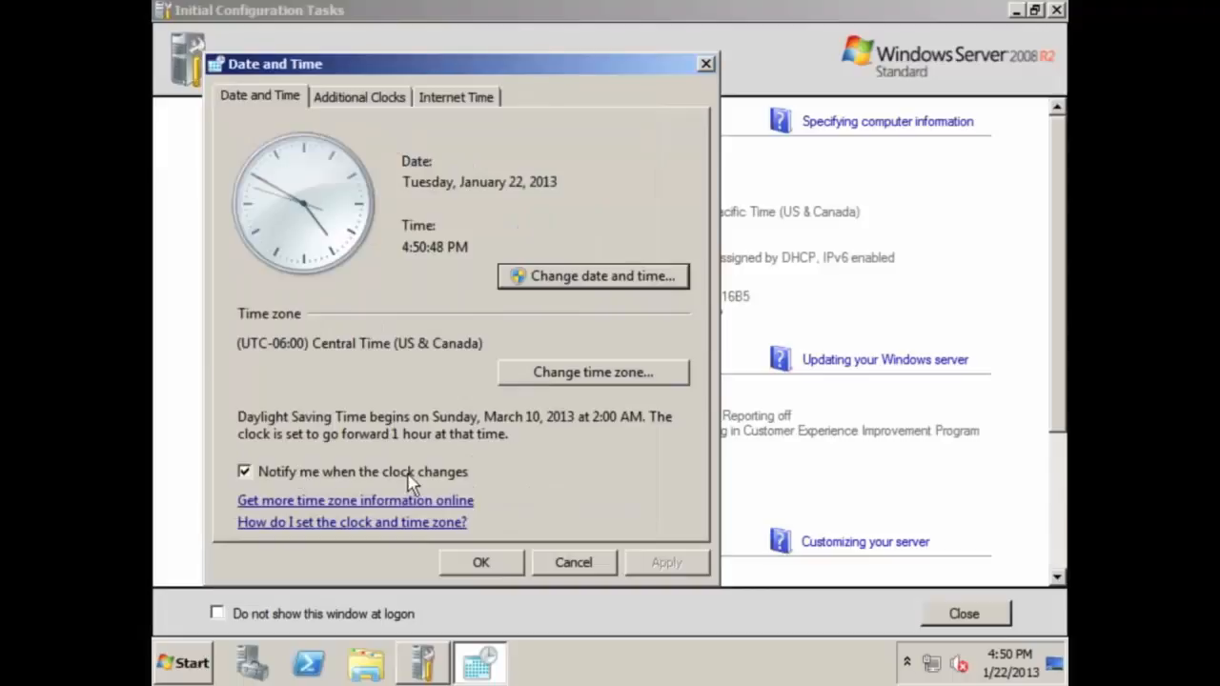
{"action": "left_click", "coordinate": [373, 98]}
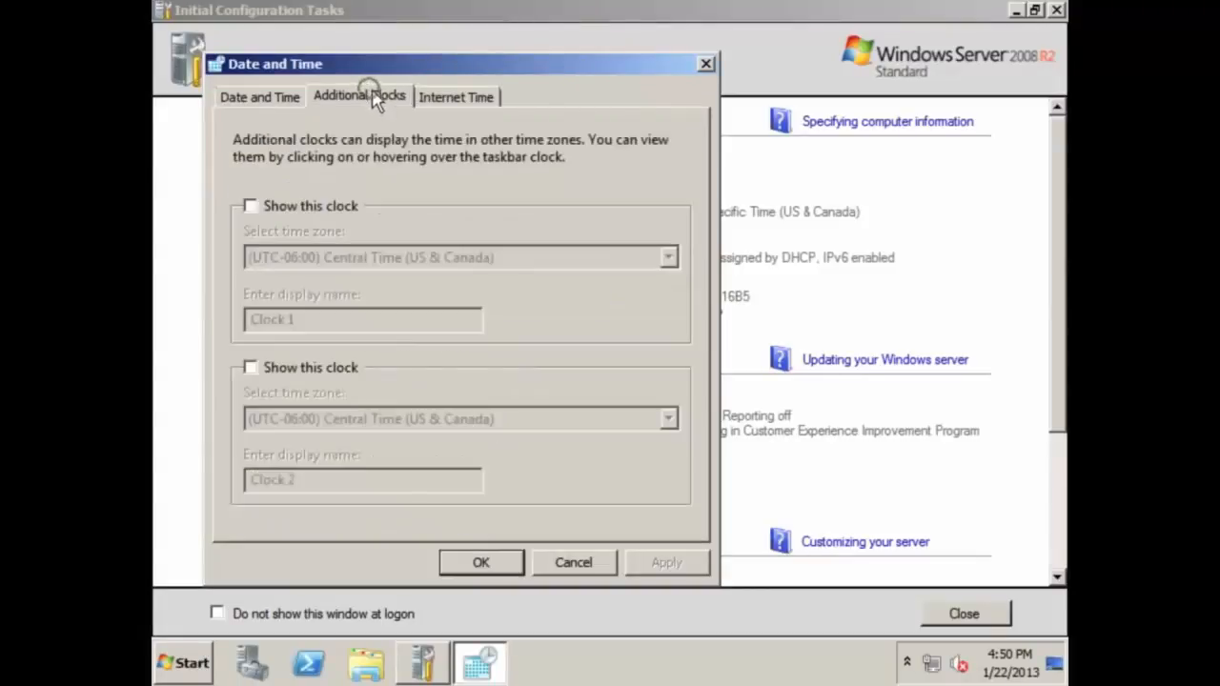
{"action": "left_click", "coordinate": [434, 98]}
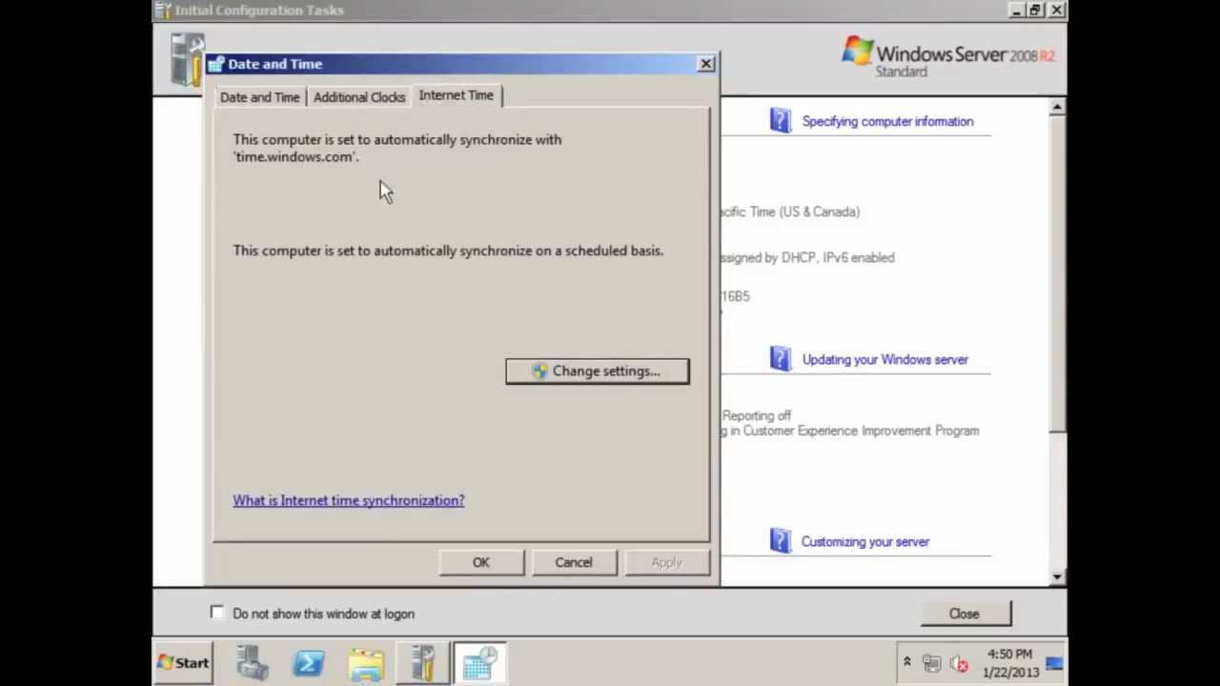
{"action": "left_click", "coordinate": [545, 372]}
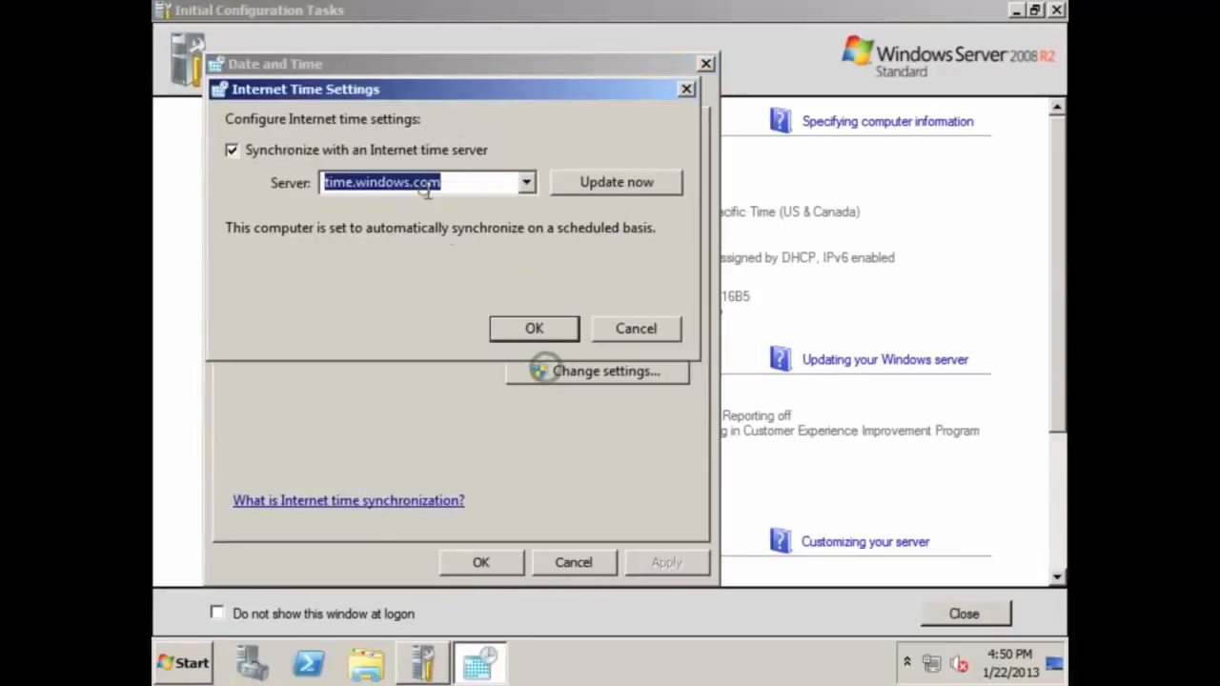
Keep time.windows.com as the internet time server and close the Date and Time settings
{"action": "left_click", "coordinate": [526, 183]}
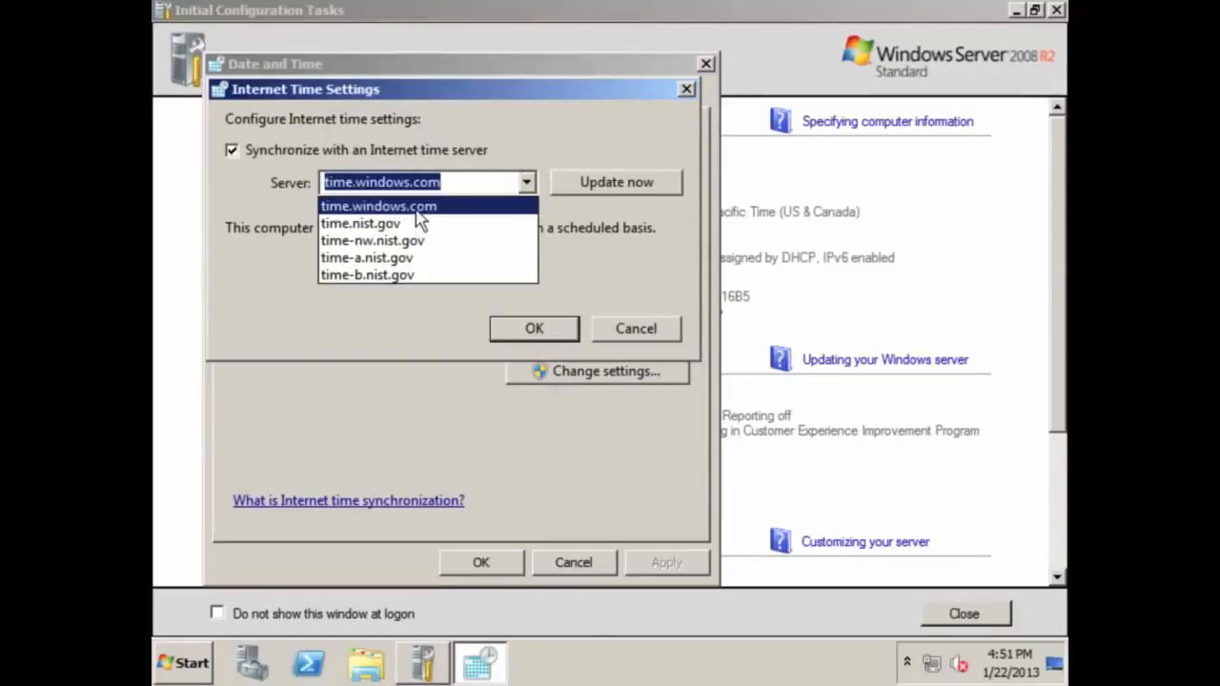
{"action": "left_click", "coordinate": [501, 154]}
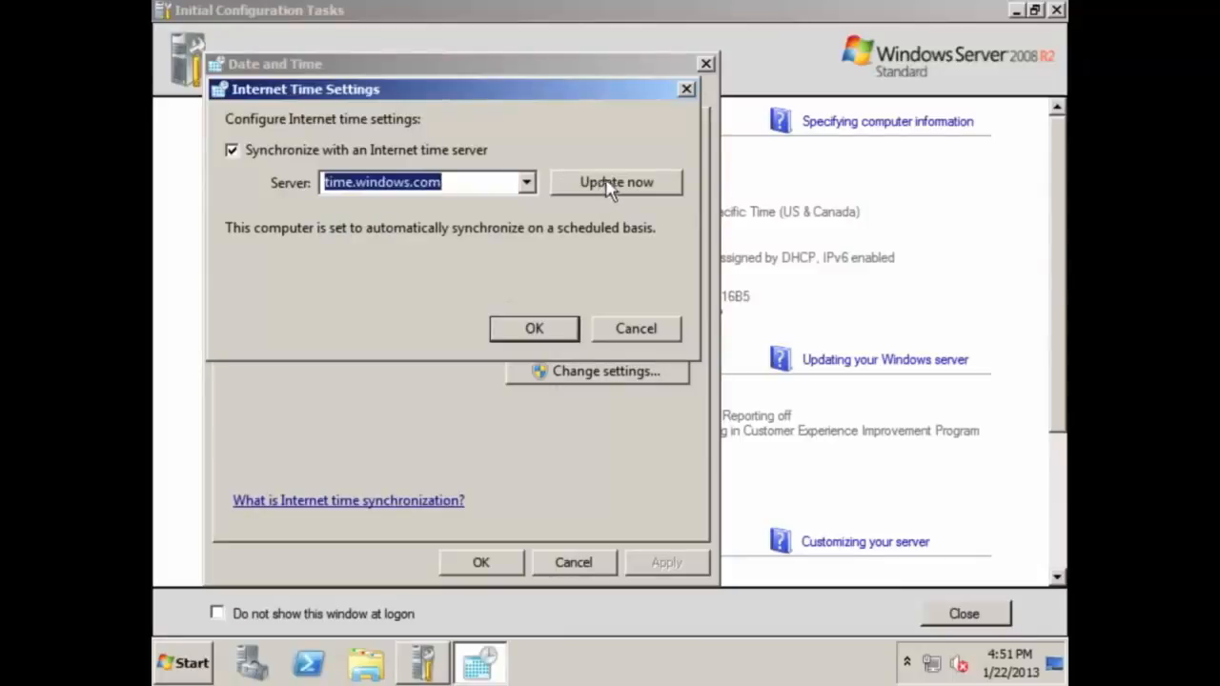
{"action": "left_click", "coordinate": [556, 324]}
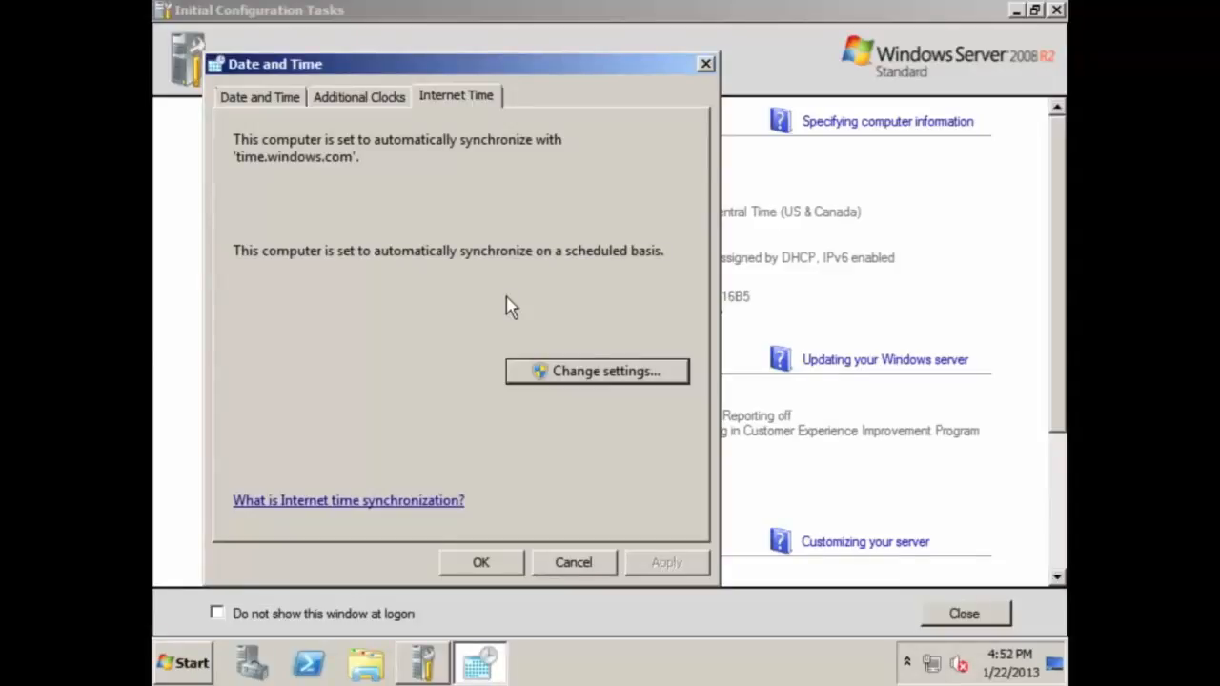
{"action": "left_click", "coordinate": [456, 561]}
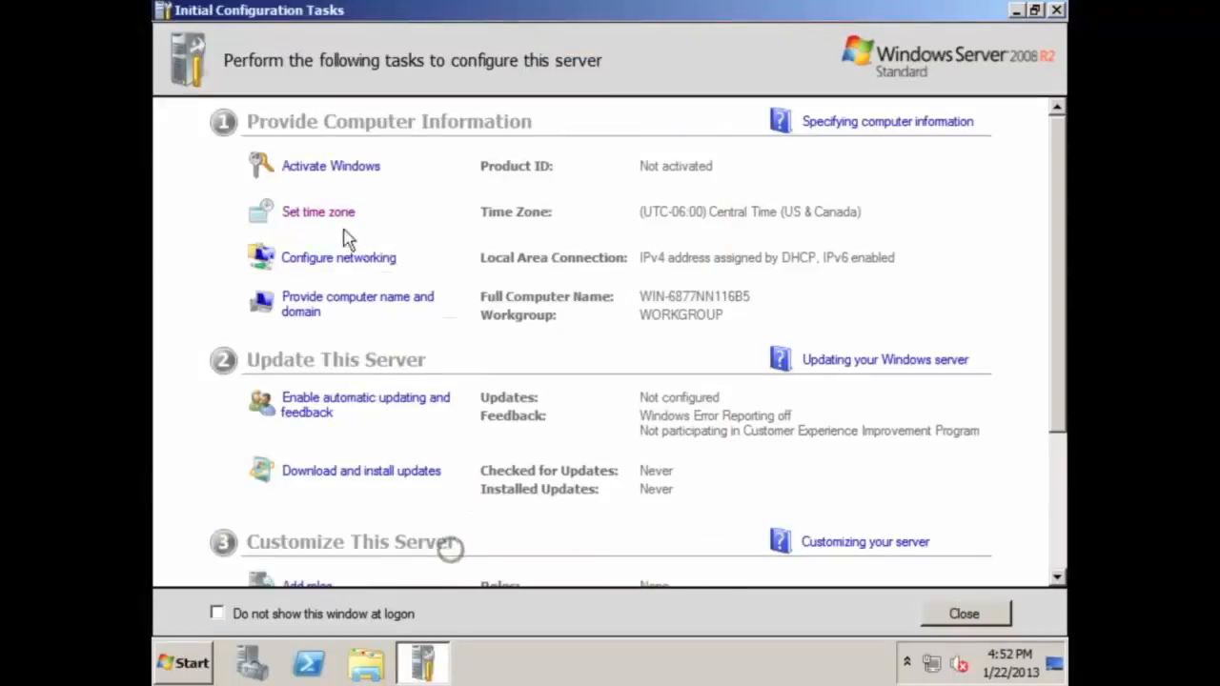
Open Network Connections and bring up the Local Area Connection's context menu
{"action": "left_click", "coordinate": [343, 259]}
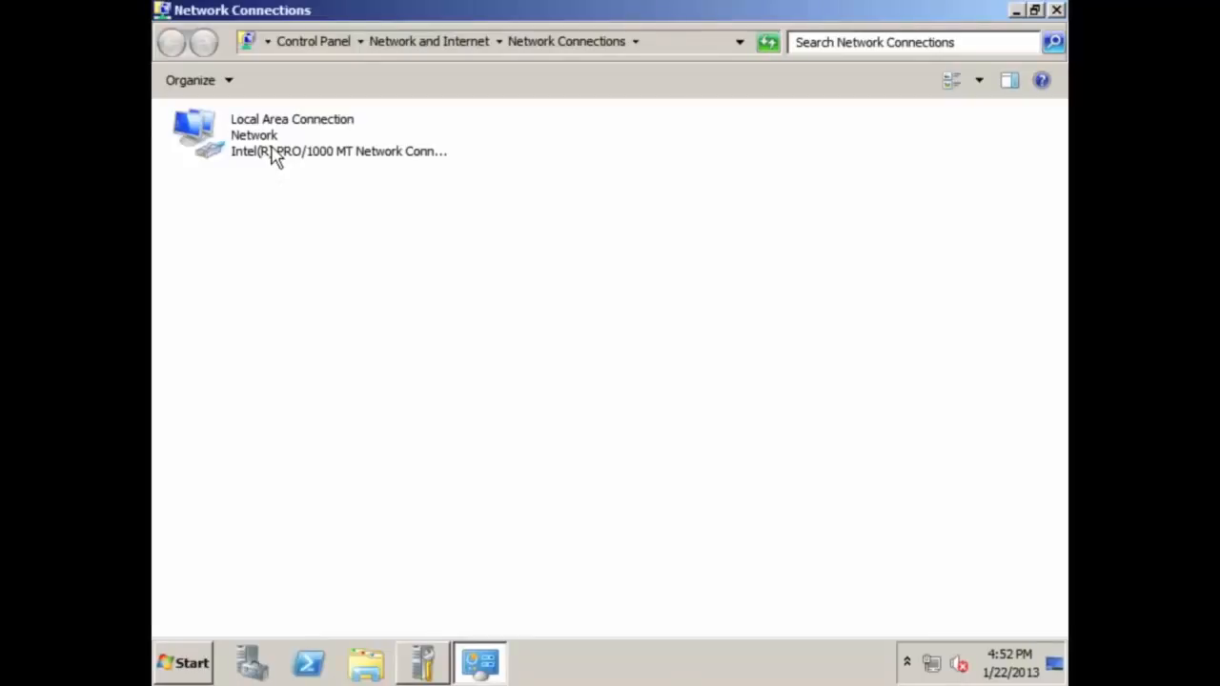
{"action": "right_click", "coordinate": [274, 158]}
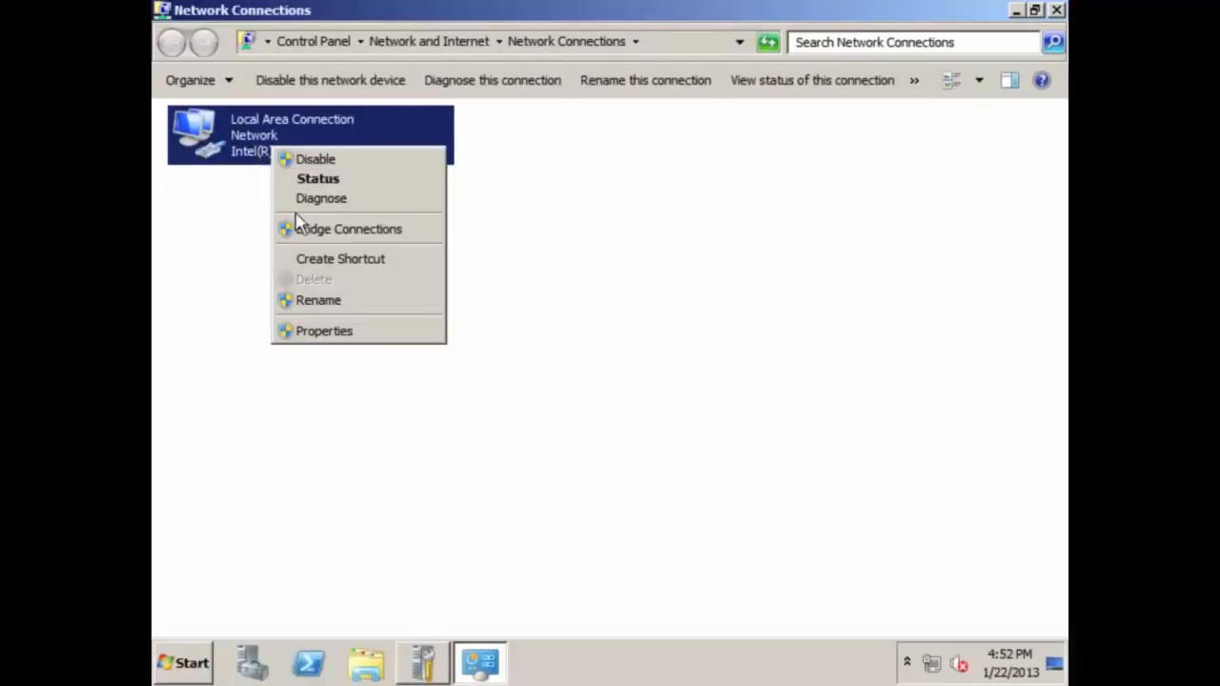
Disable IPv6 on the Local Area Connection and view its automatic IPv4 addressing properties
{"action": "left_click", "coordinate": [324, 334]}
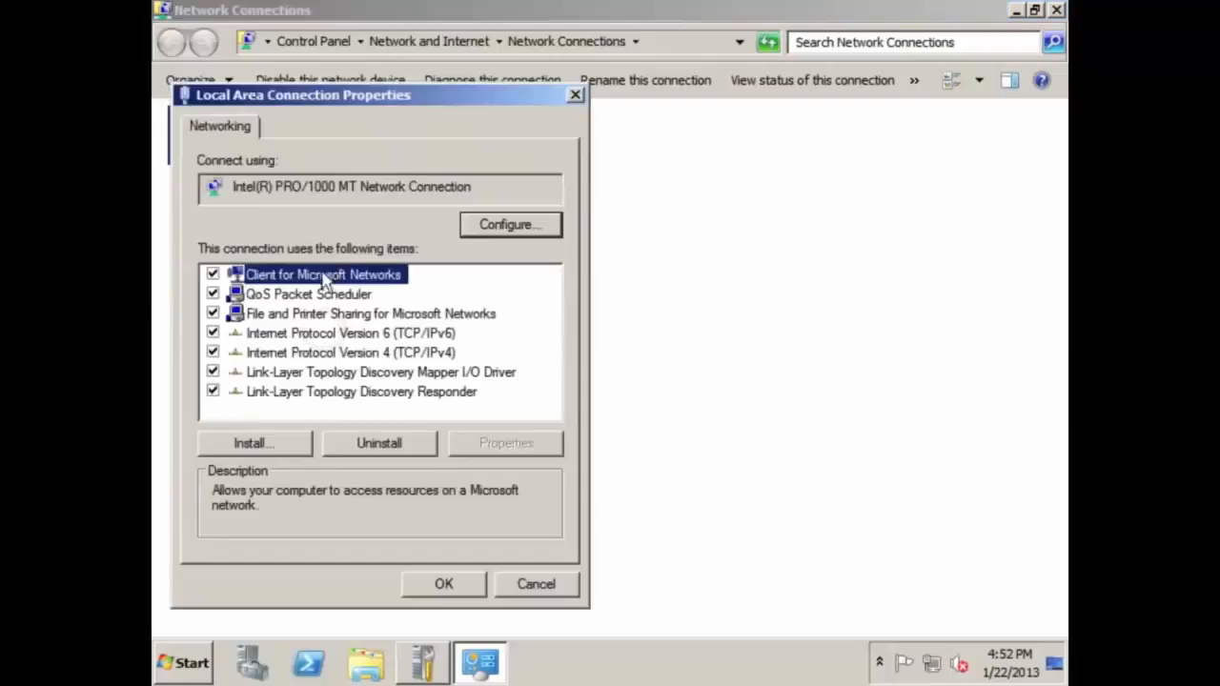
{"action": "left_click", "coordinate": [345, 334]}
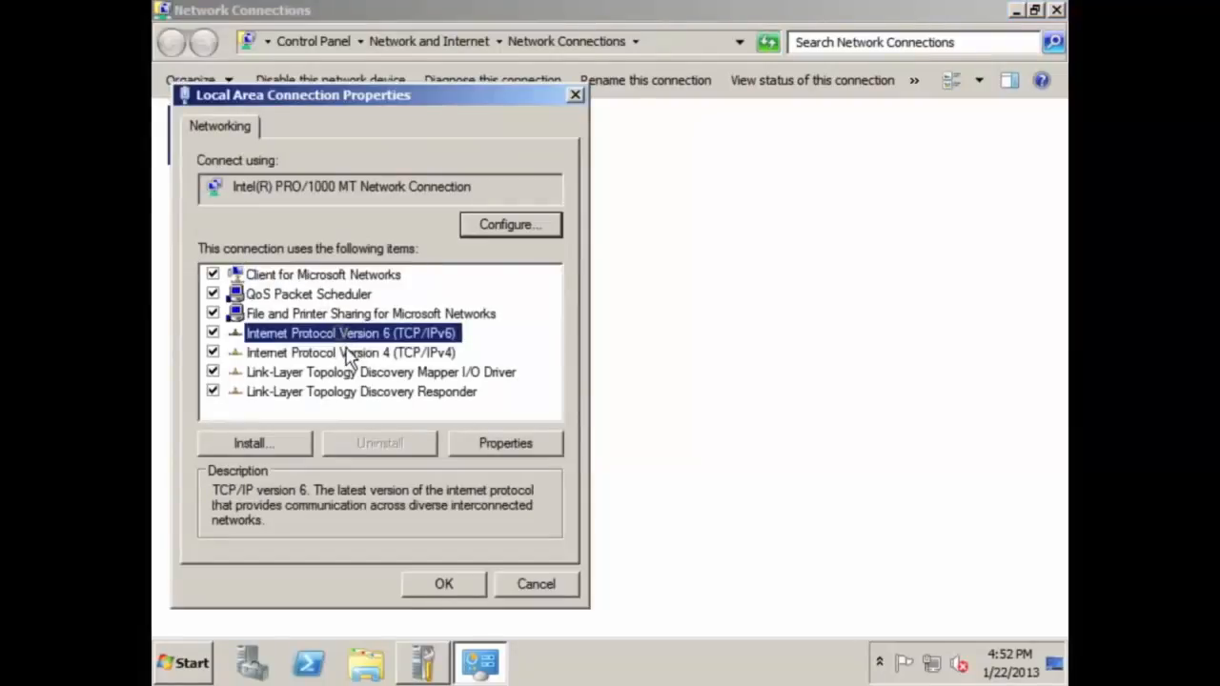
{"action": "left_click", "coordinate": [347, 352]}
{"action": "left_click", "coordinate": [346, 334]}
{"action": "left_click", "coordinate": [346, 352]}
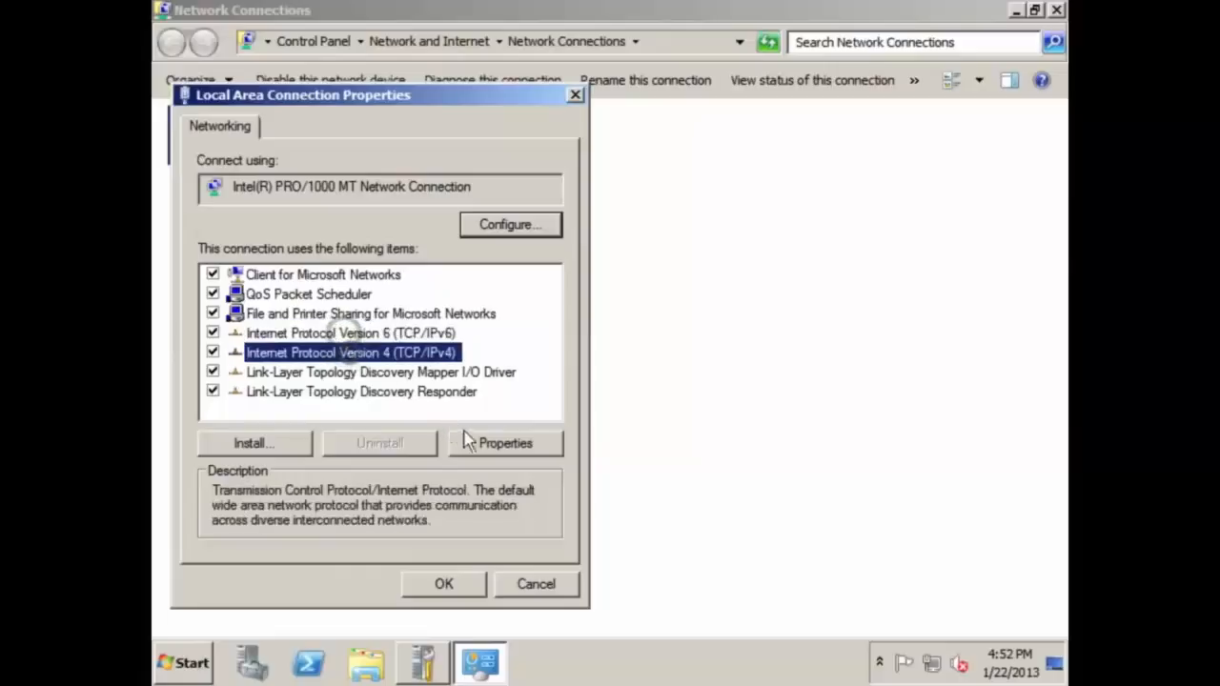
{"action": "left_click", "coordinate": [213, 332]}
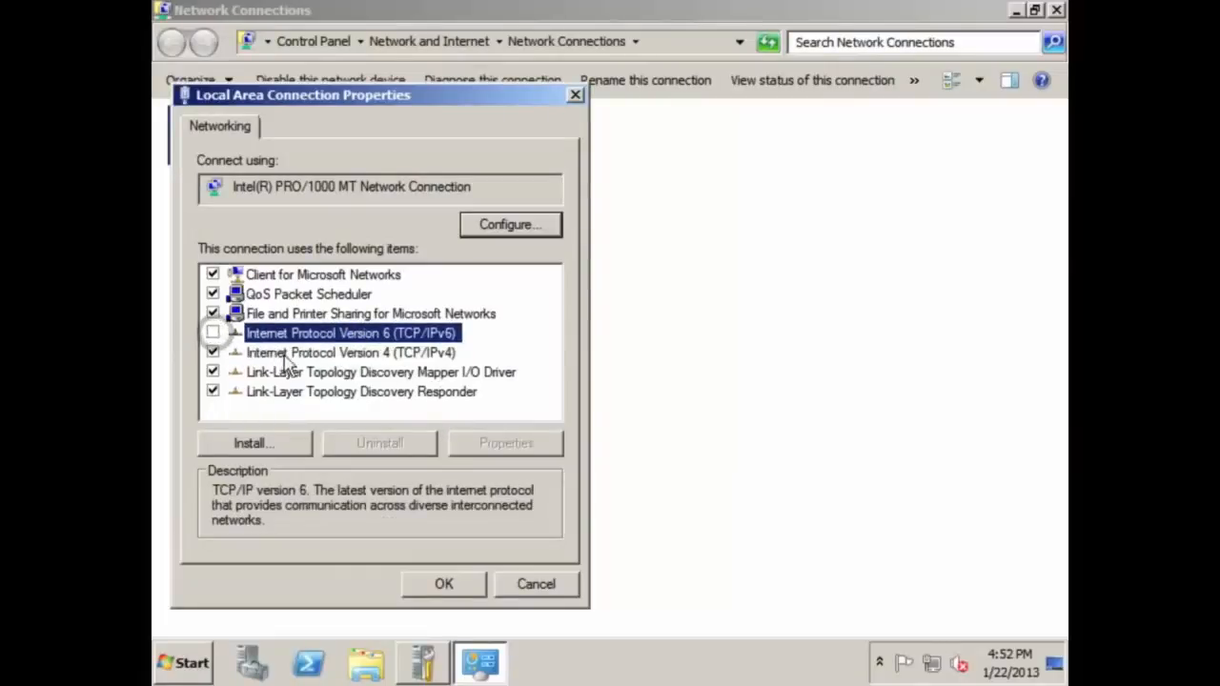
{"action": "left_click", "coordinate": [341, 352]}
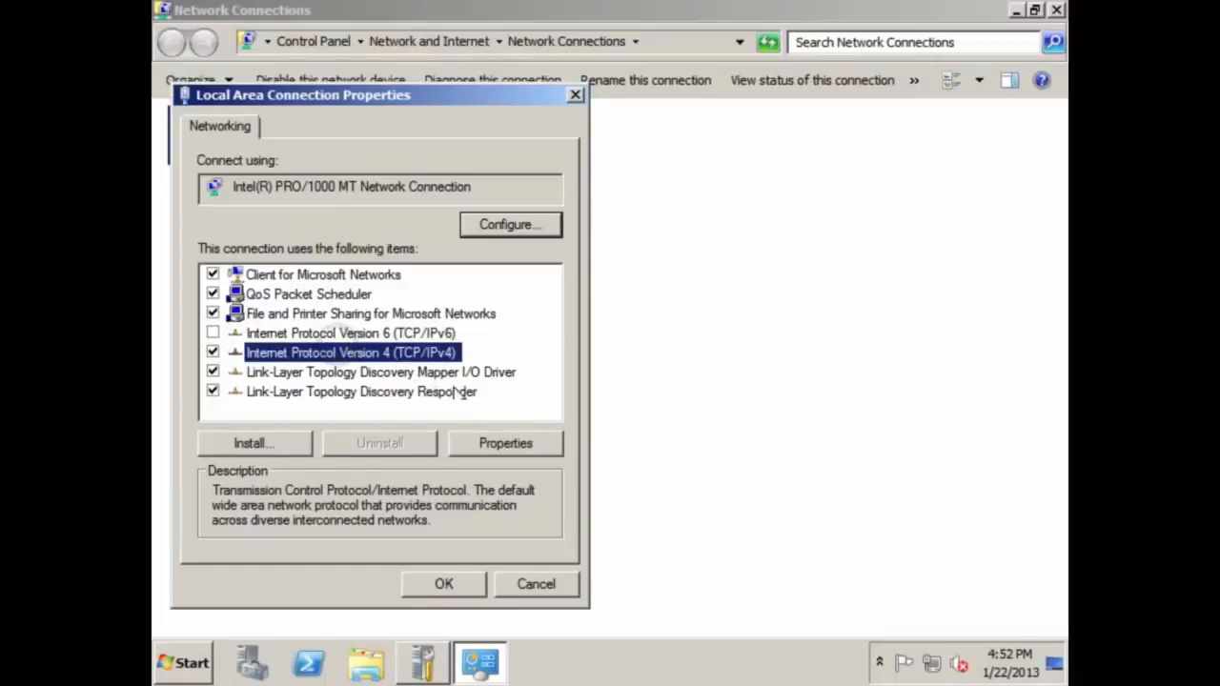
{"action": "left_click", "coordinate": [505, 443]}
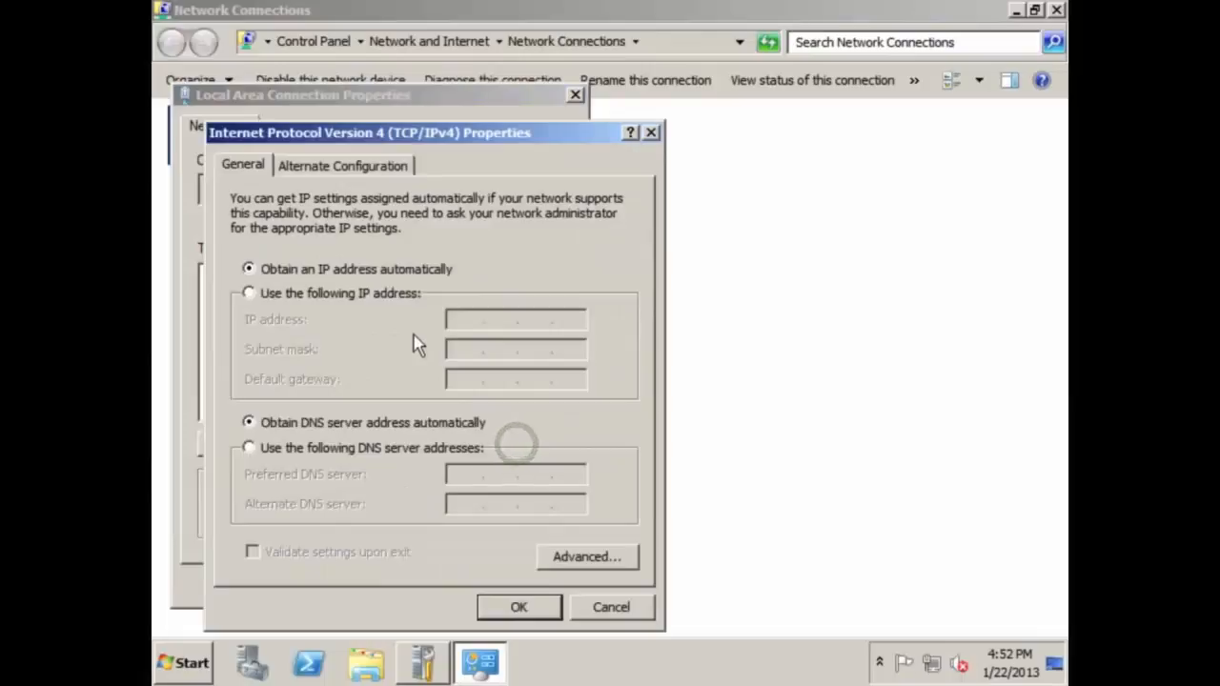
Close the IPv4, connection properties and Network Connections windows with IPv4 left automatic; show computer name settings
{"action": "left_click_drag", "start_coordinate": [426, 139], "coordinate": [472, 103]}
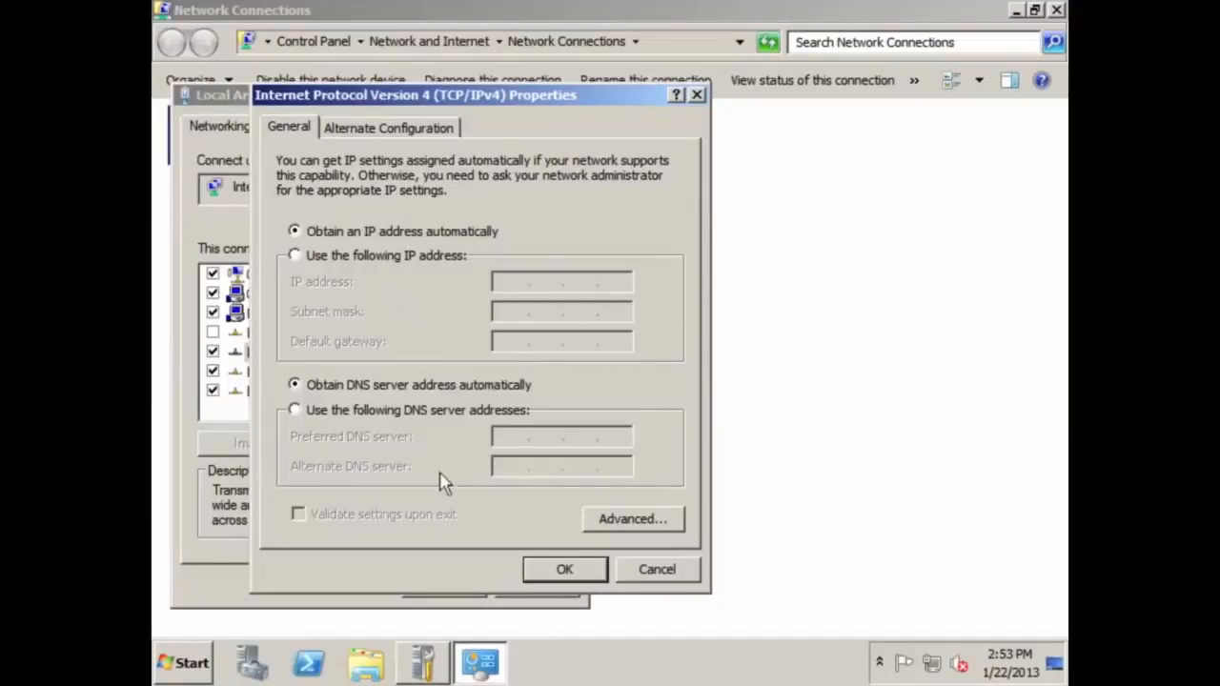
{"action": "left_click", "coordinate": [593, 569]}
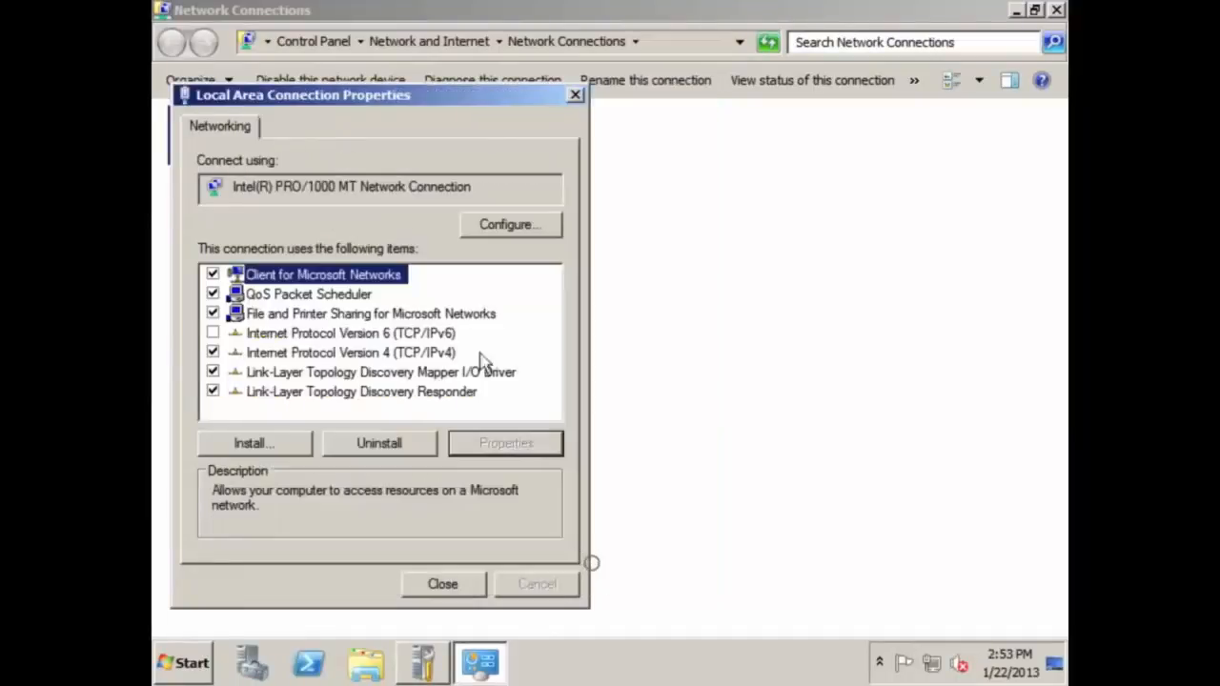
{"action": "left_click", "coordinate": [444, 583]}
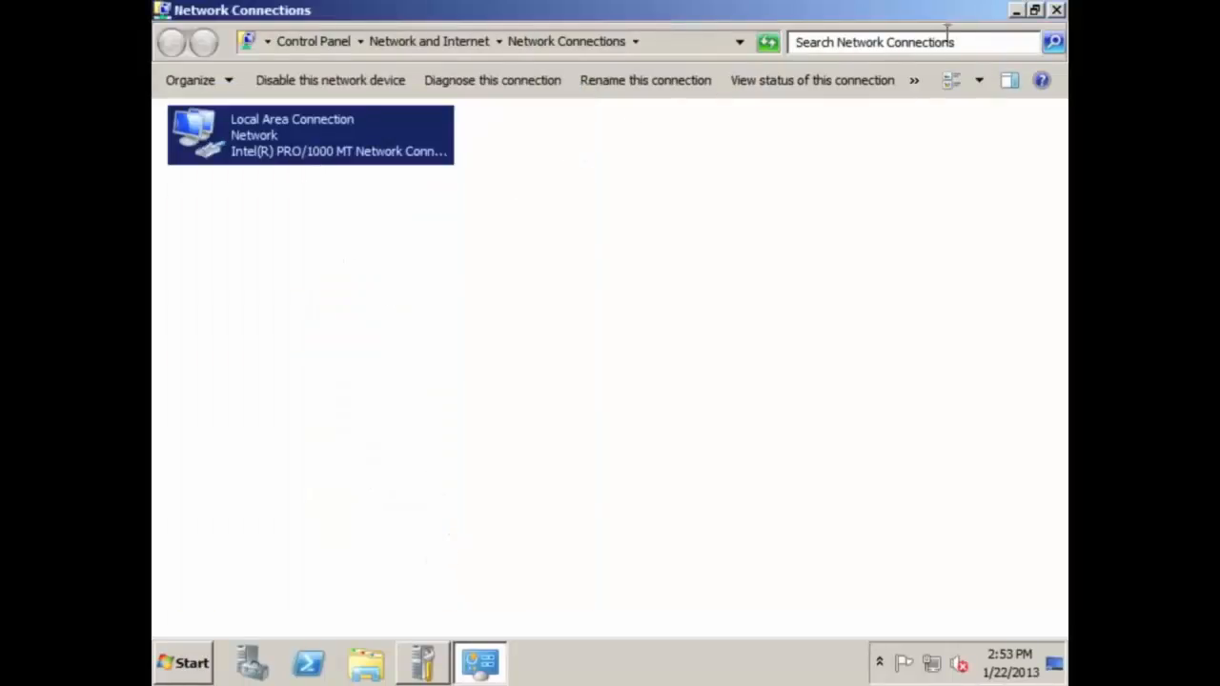
{"action": "left_click", "coordinate": [1056, 12]}
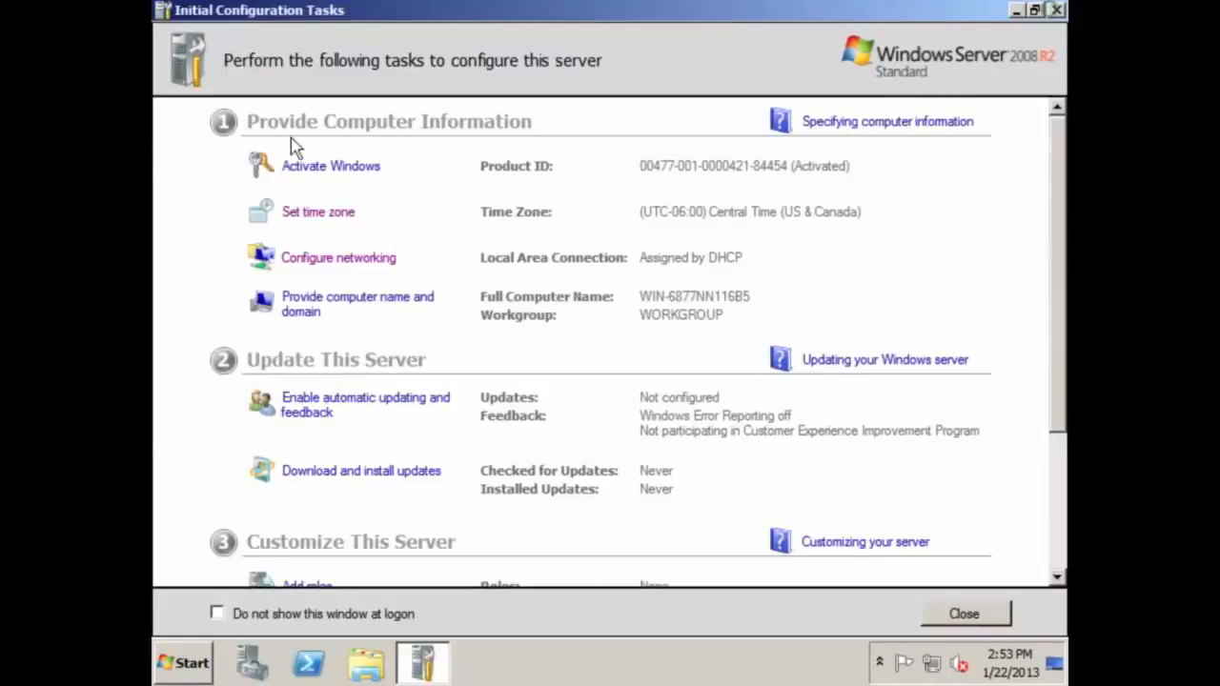
{"action": "left_click", "coordinate": [311, 303]}
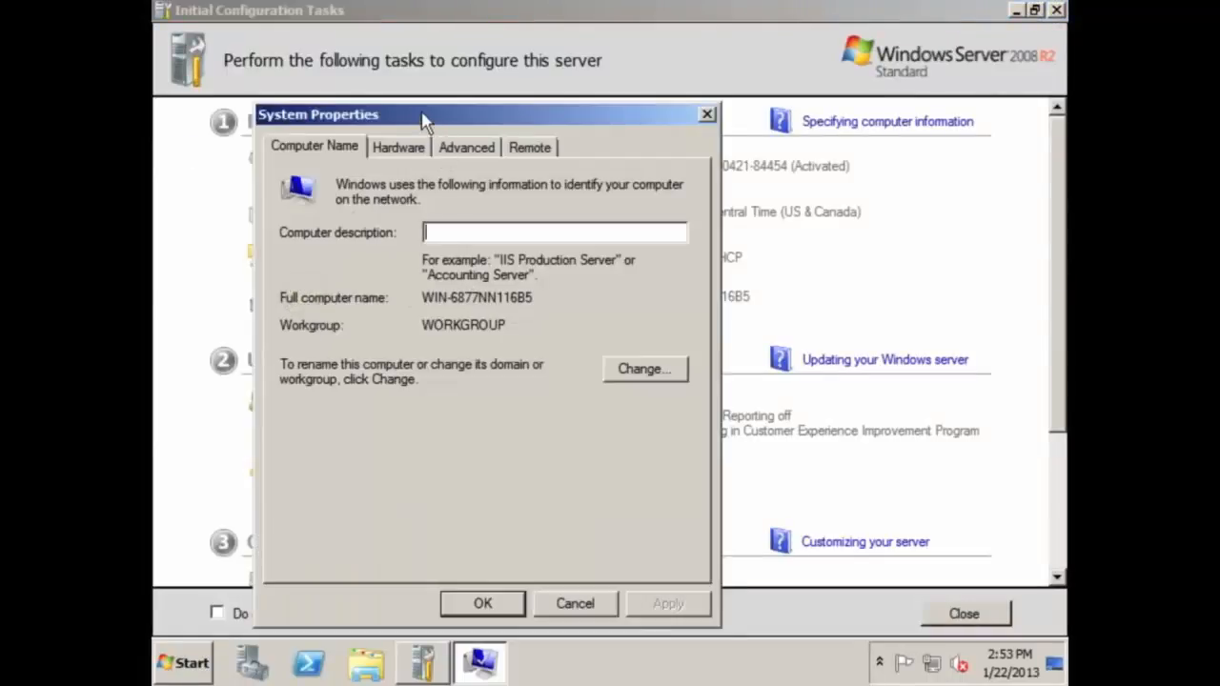
Rename the computer from WIN-6877NN116B5 to Frodo and acknowledge the restart-required notice
{"action": "left_click_drag", "start_coordinate": [422, 117], "coordinate": [476, 53]}
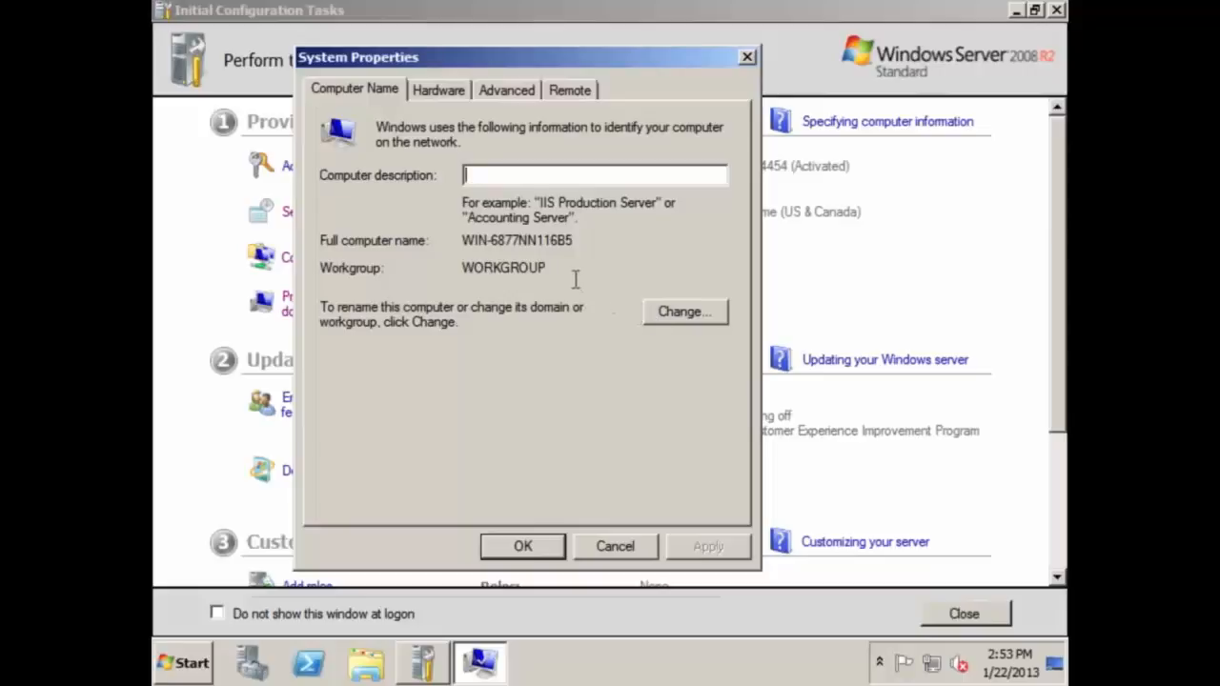
{"action": "left_click", "coordinate": [665, 312]}
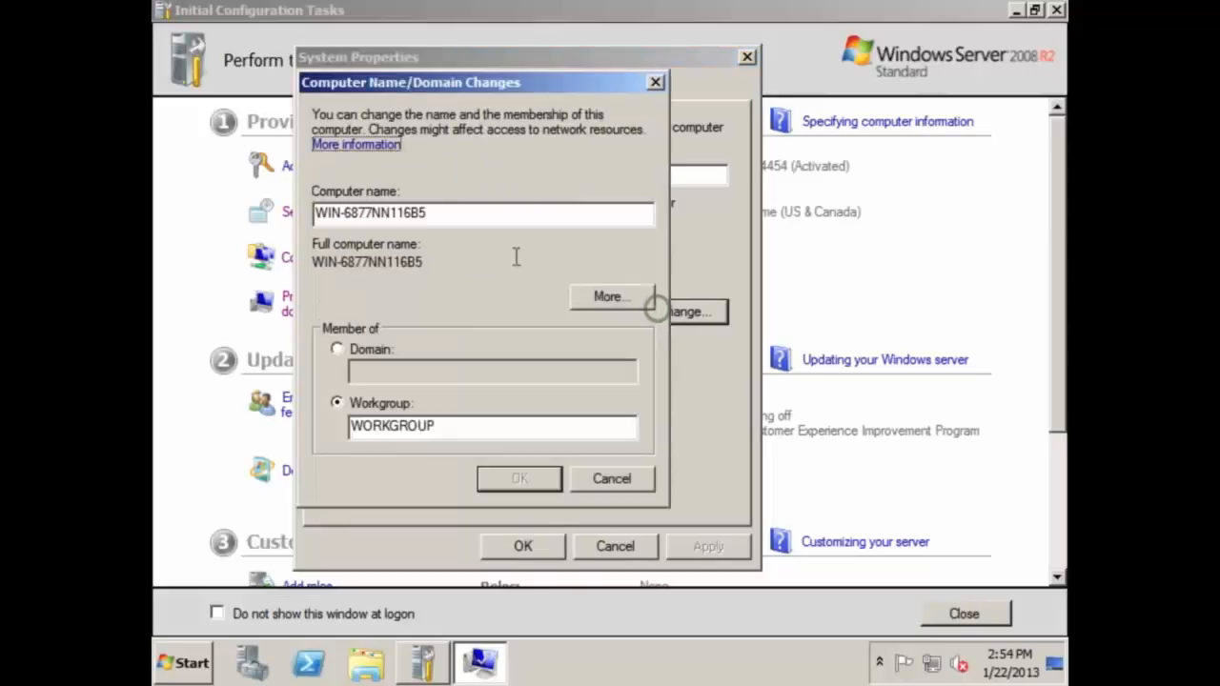
{"action": "double_click", "coordinate": [428, 217]}
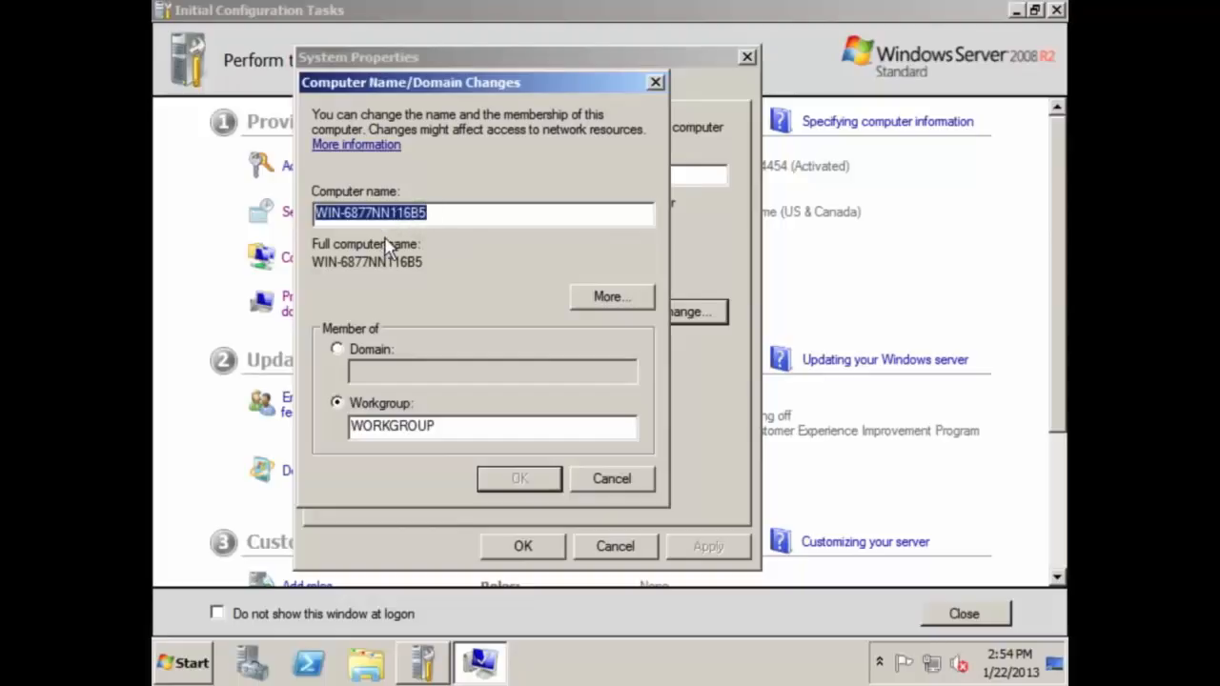
{"action": "key", "text": "BackSpace"}
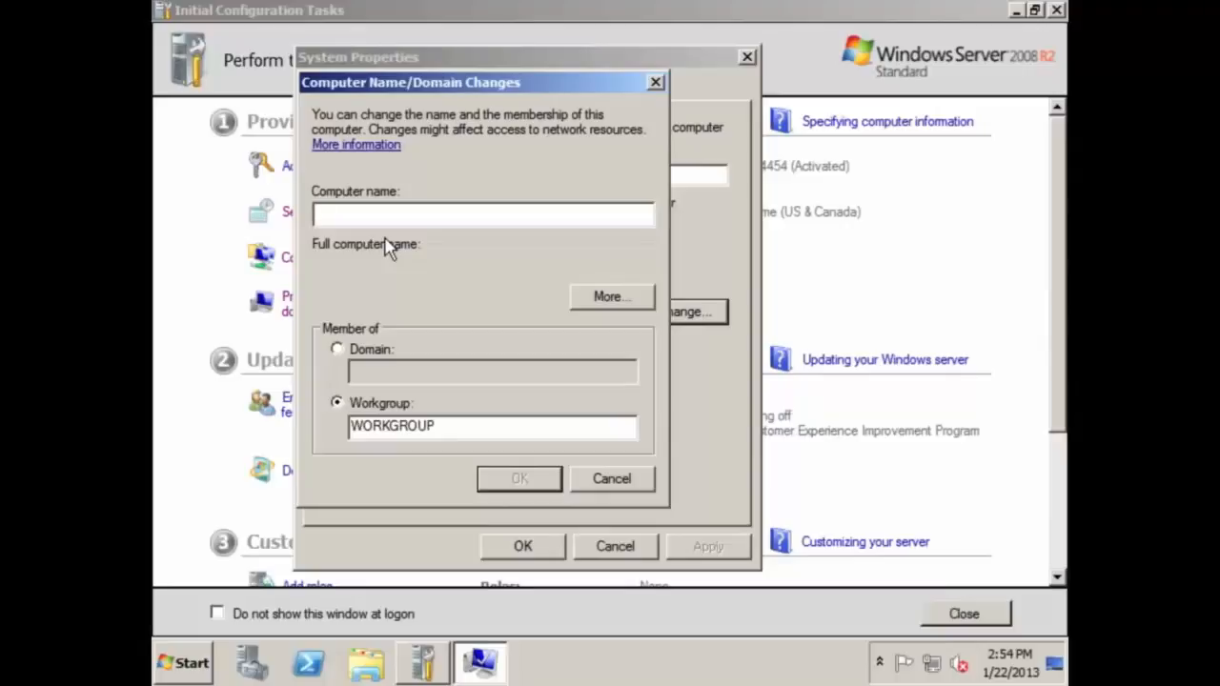
{"action": "type", "text": "Frodo"}
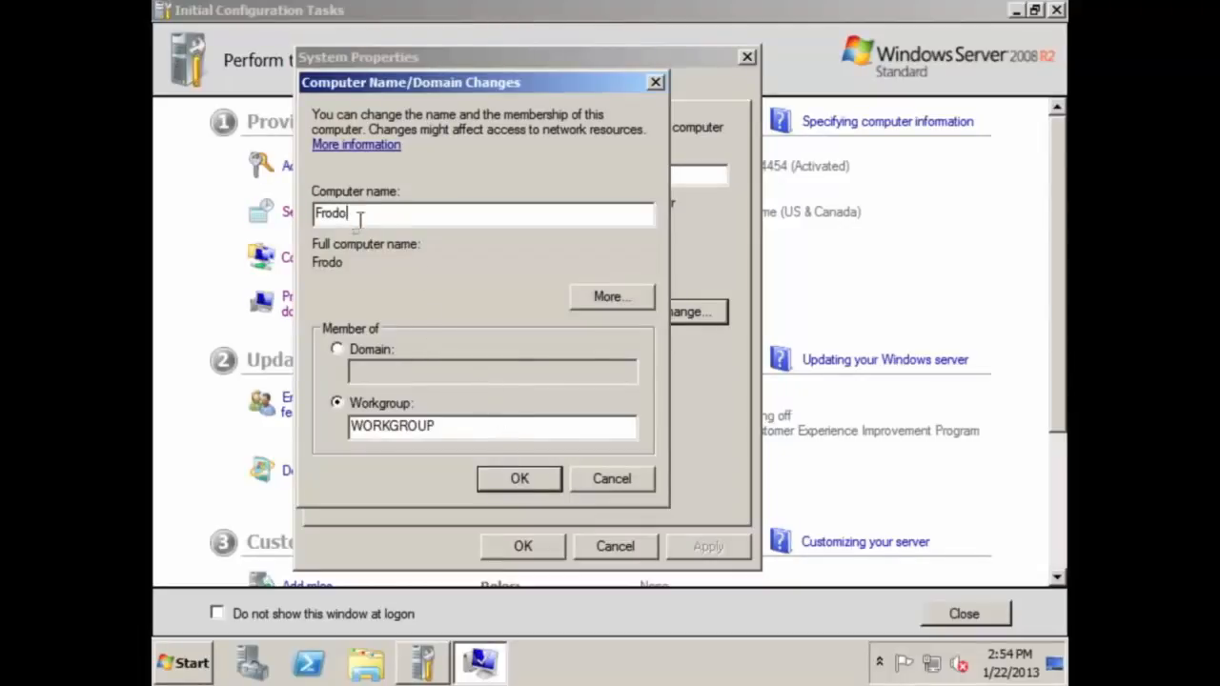
{"action": "left_click", "coordinate": [528, 477]}
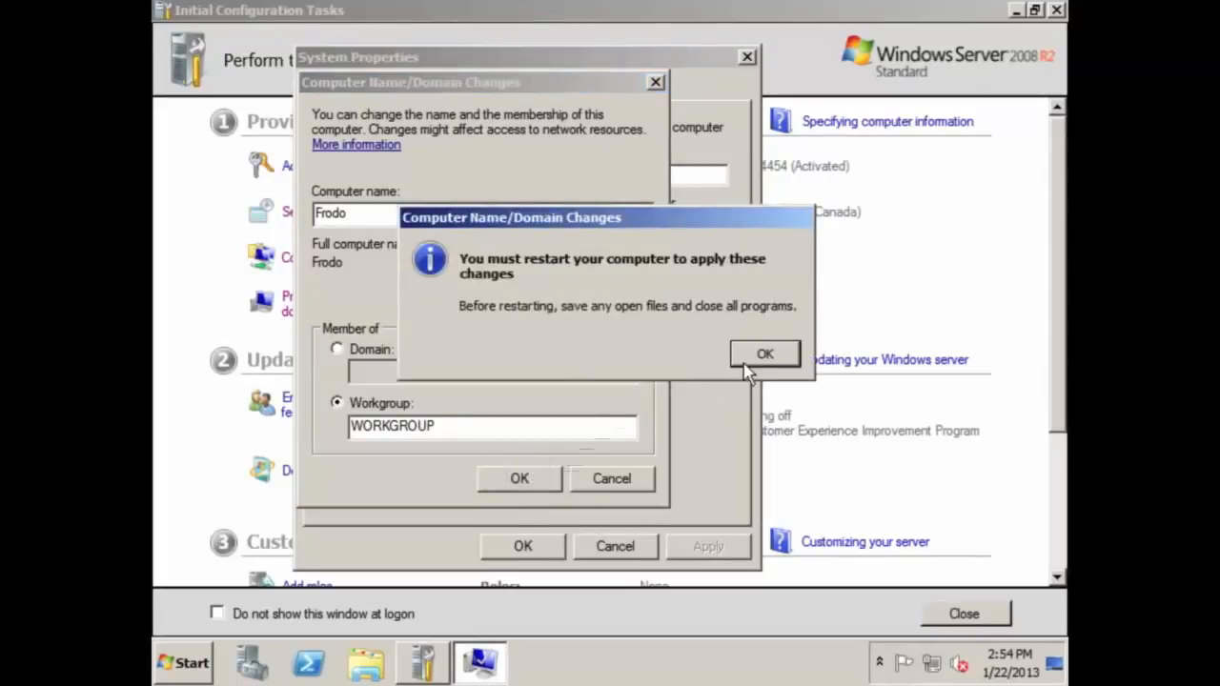
{"action": "left_click", "coordinate": [762, 354]}
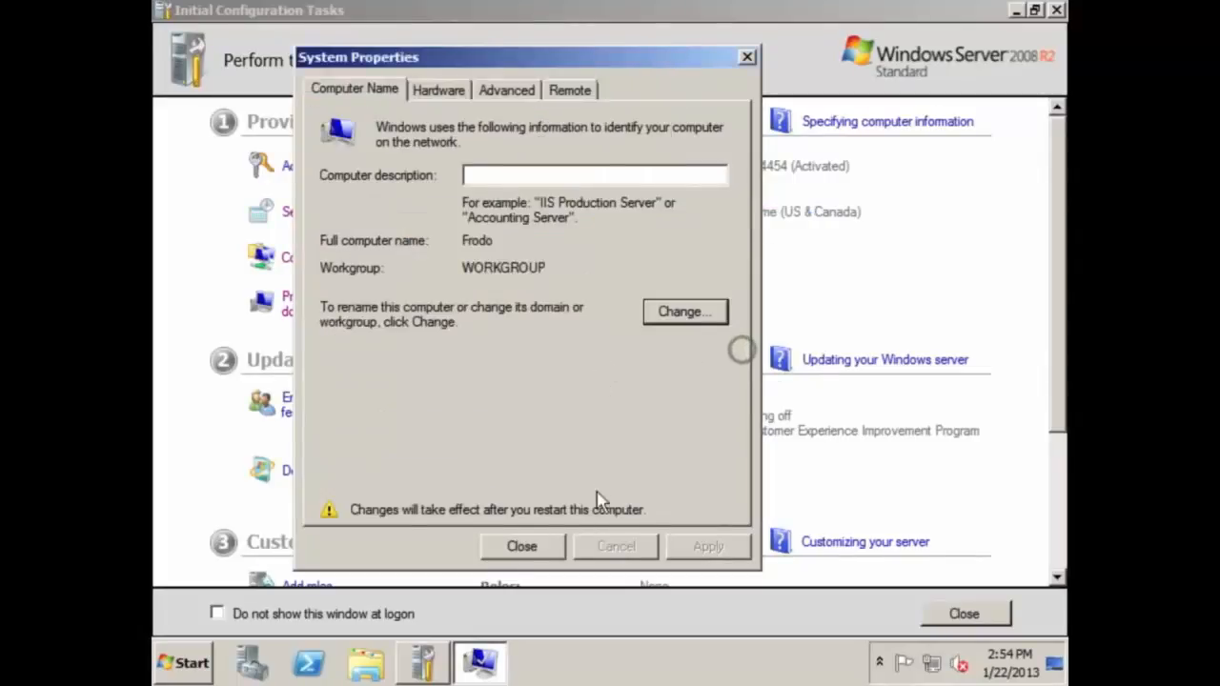
Close System Properties and restart the server now to apply the Frodo rename
{"action": "left_click", "coordinate": [521, 546]}
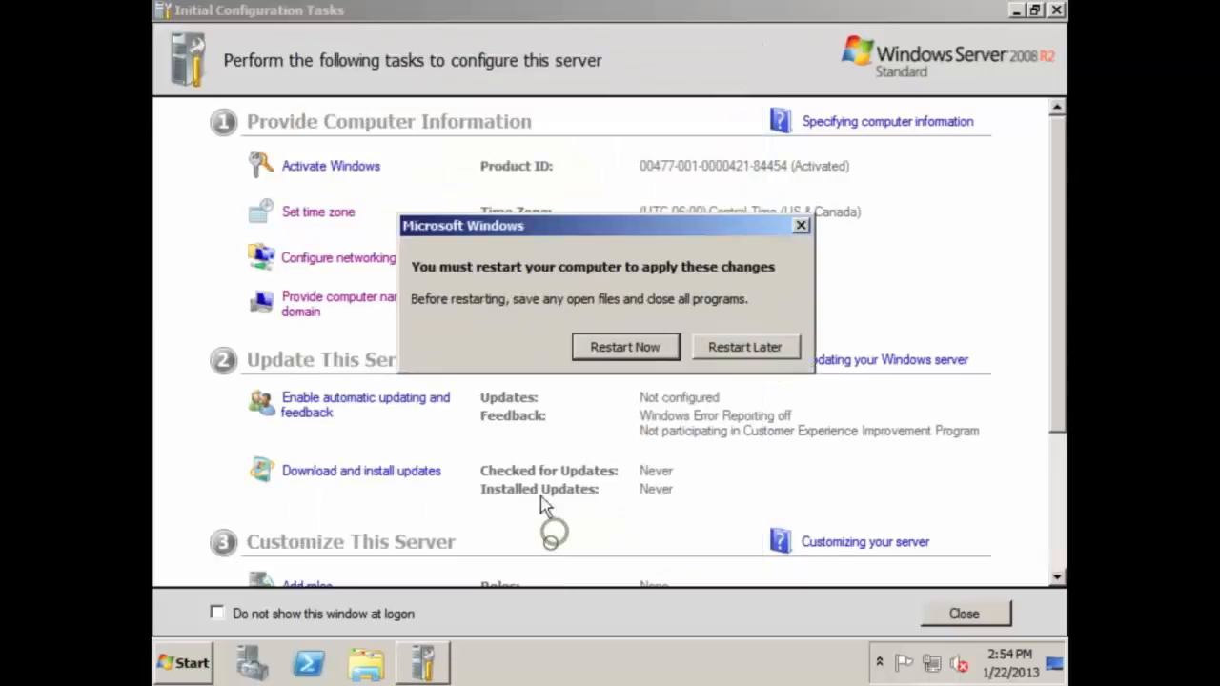
{"action": "left_click", "coordinate": [618, 353]}
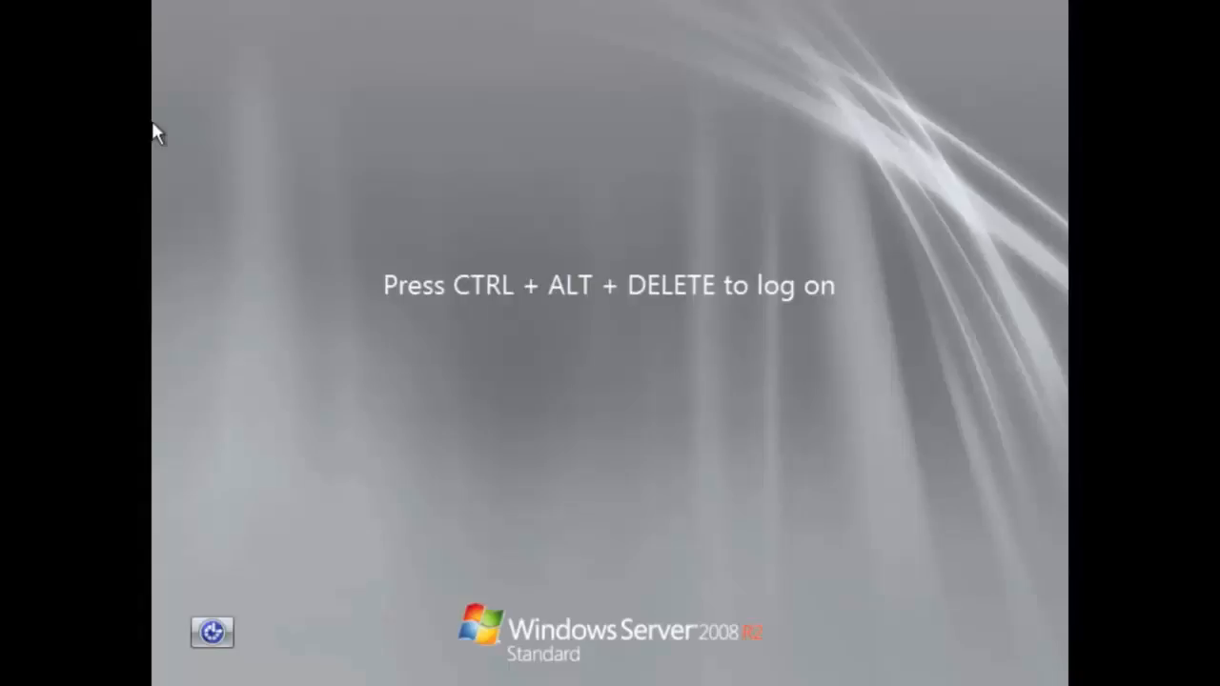
Log back on as Administrator with the account password
{"action": "key", "text": "ctrl+alt+Delete"}
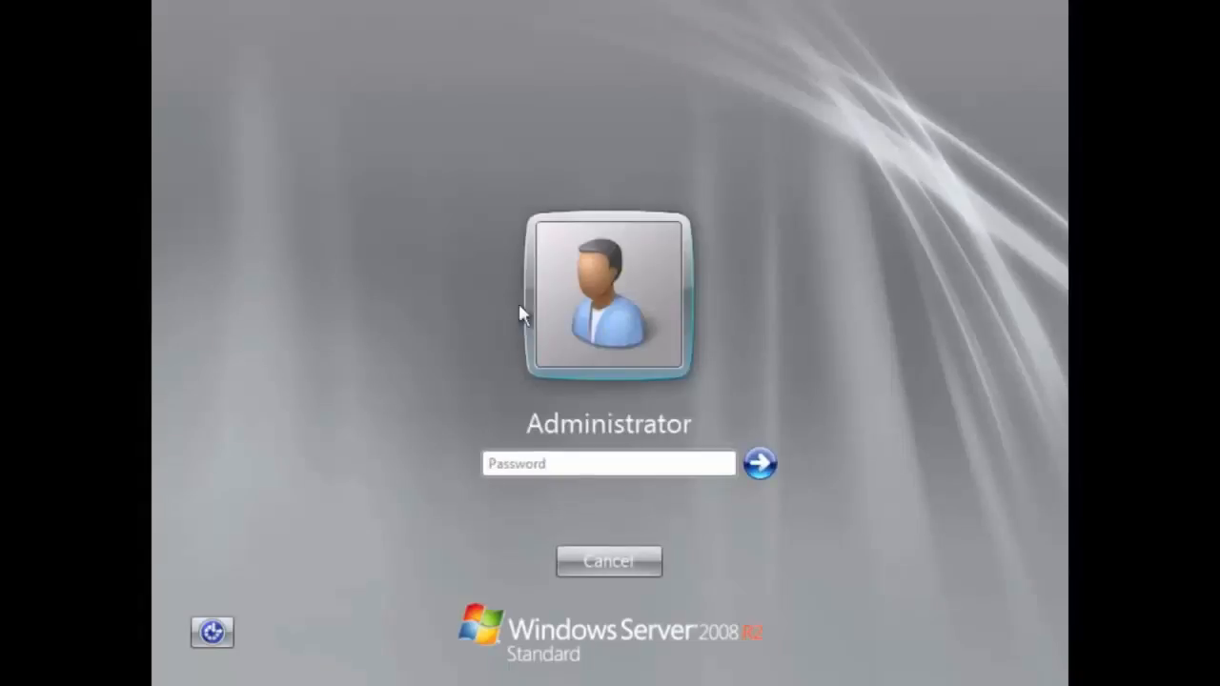
{"action": "left_click", "coordinate": [562, 460]}
{"action": "type", "text": "••••••••••"}
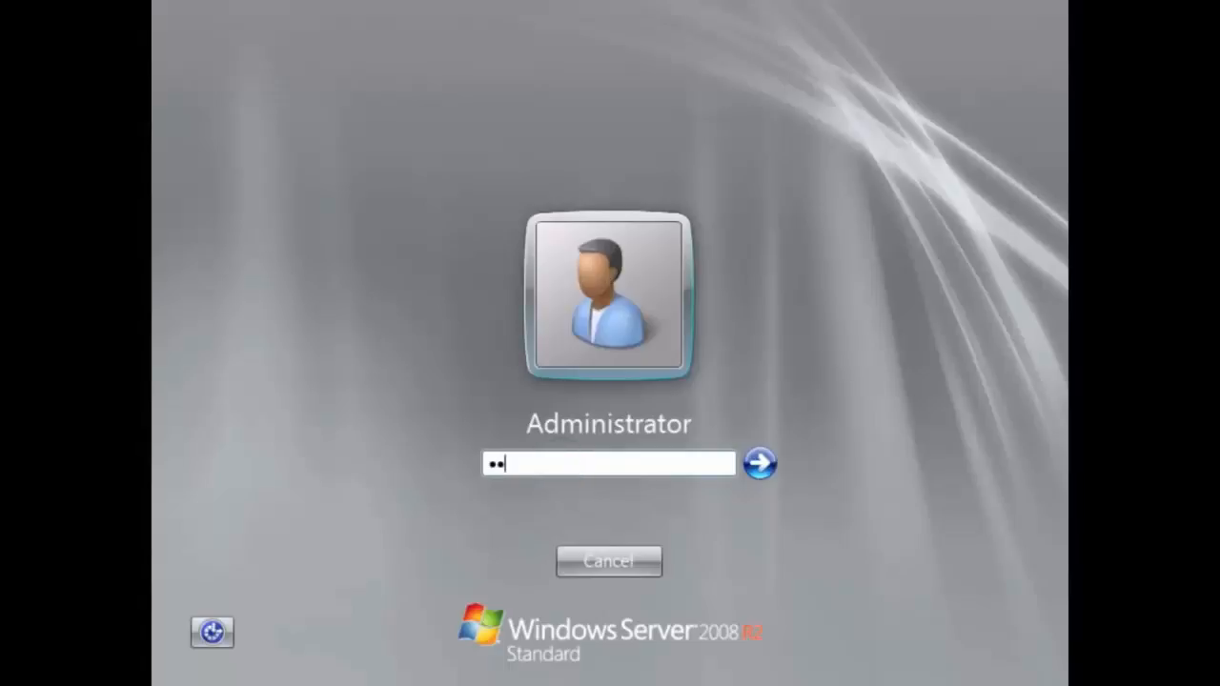
{"action": "key", "text": "Return"}
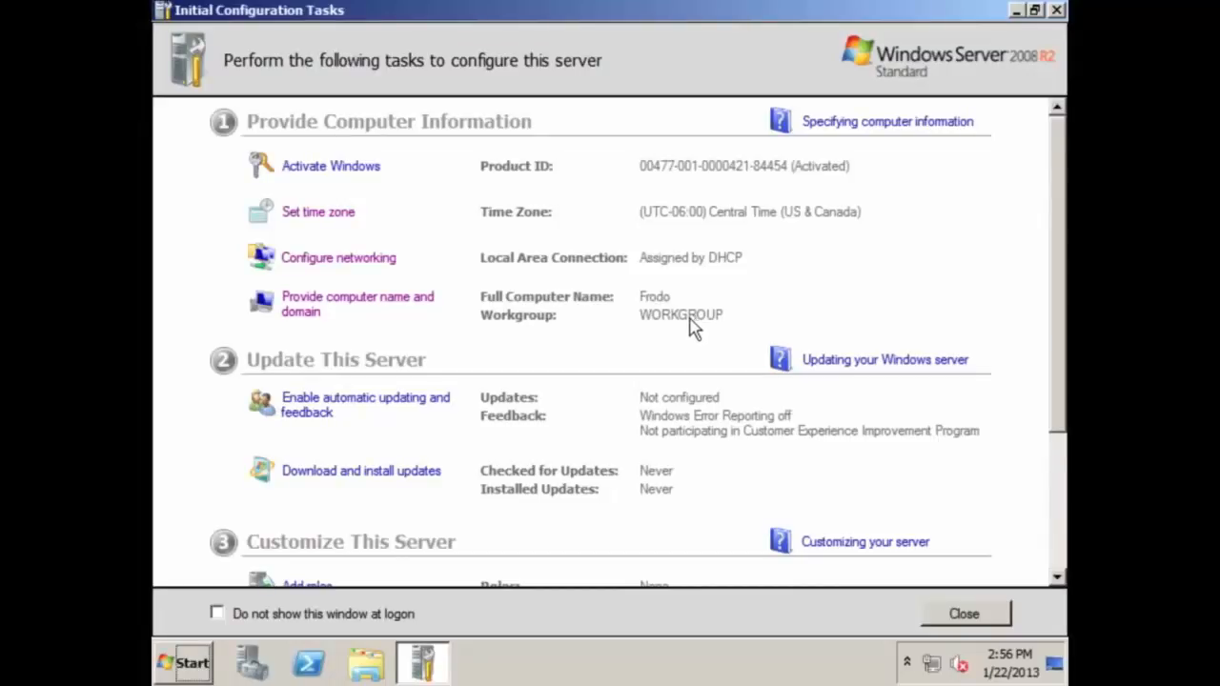
{"action": "scroll", "coordinate": [535, 383], "scroll_direction": "down", "scroll_amount": 3}
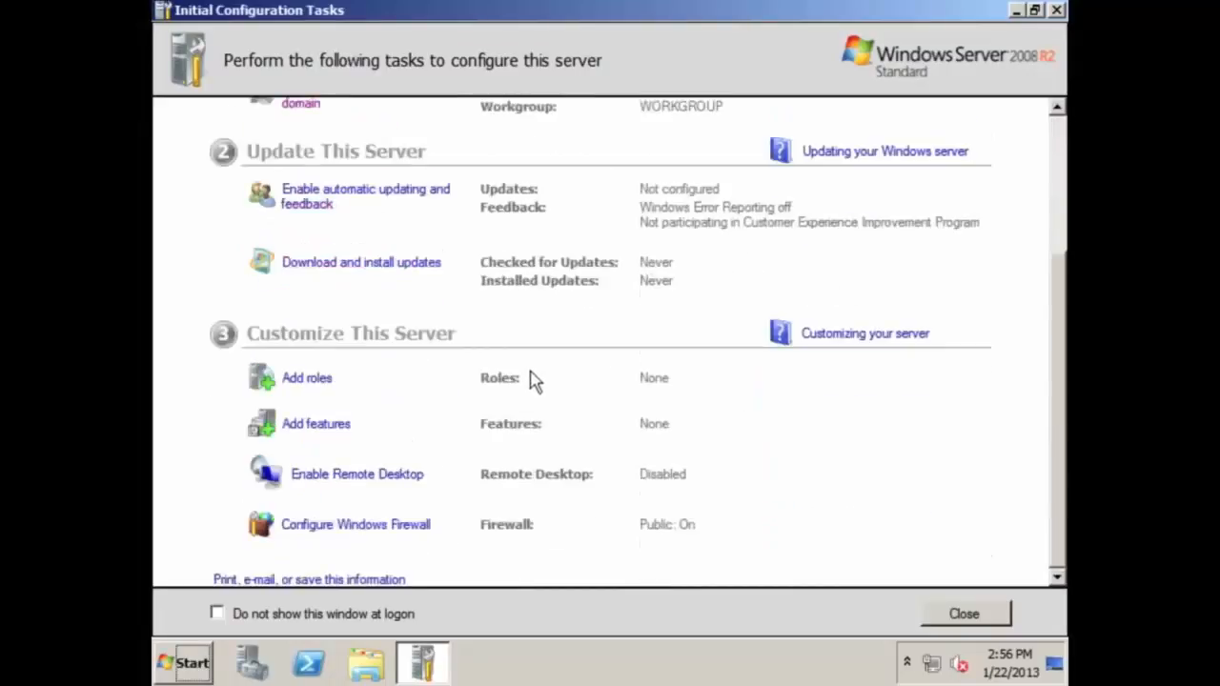
{"action": "scroll", "coordinate": [535, 381], "scroll_direction": "up", "scroll_amount": 2}
{"action": "scroll", "coordinate": [506, 373], "scroll_direction": "down", "scroll_amount": 2}
{"action": "left_click", "coordinate": [314, 215]}
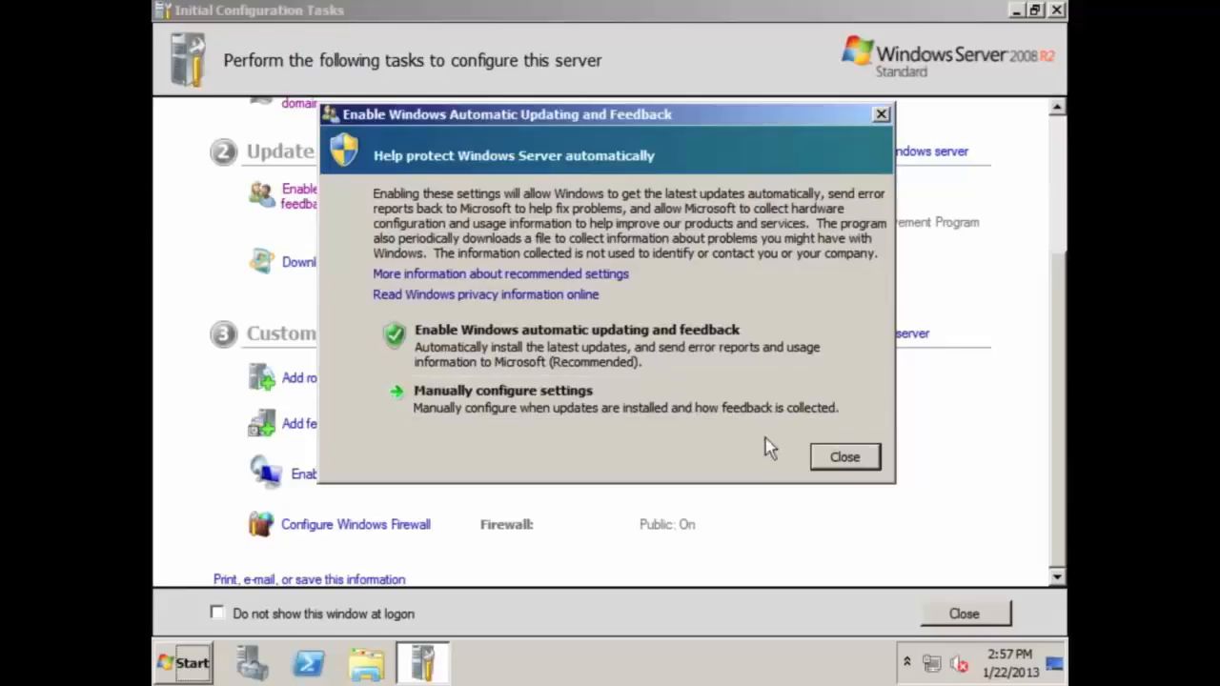
{"action": "left_click", "coordinate": [845, 457]}
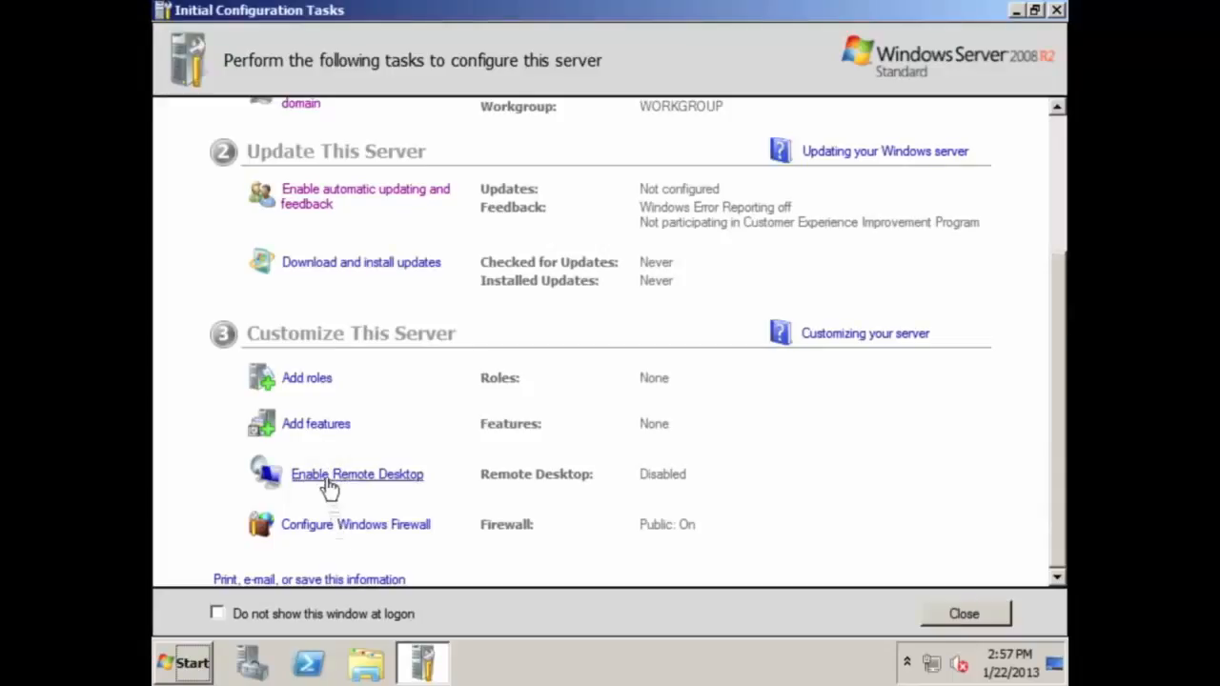
{"action": "left_click", "coordinate": [303, 381]}
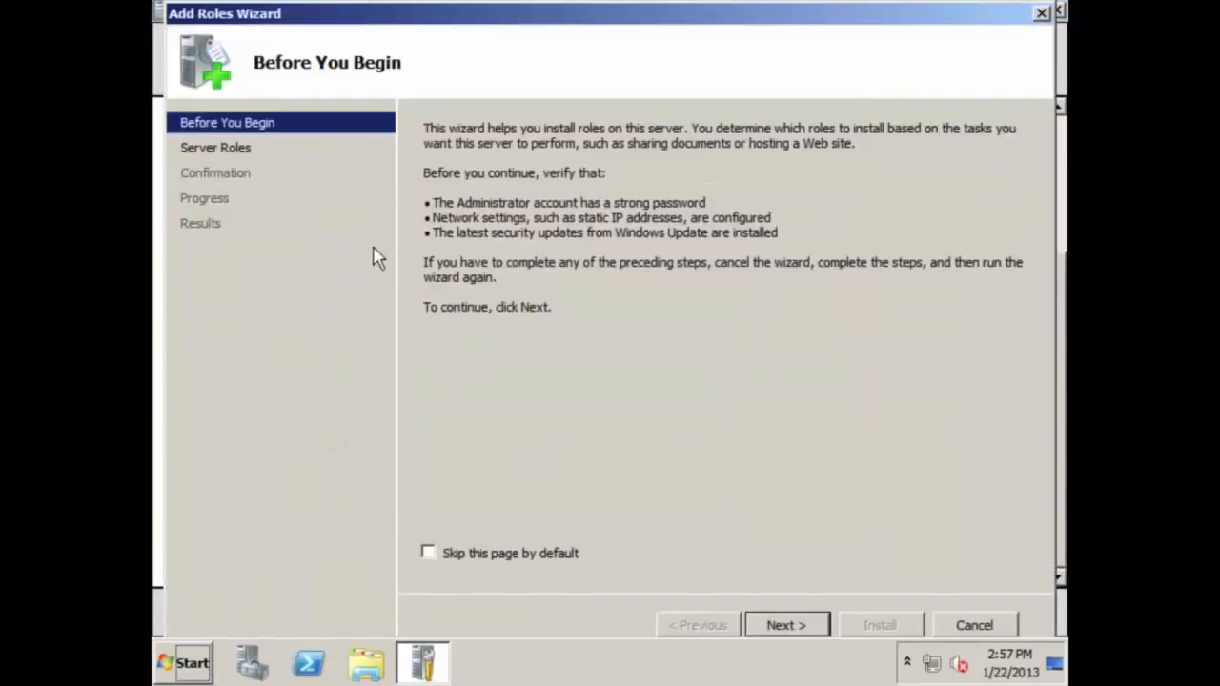
{"action": "left_click", "coordinate": [781, 625]}
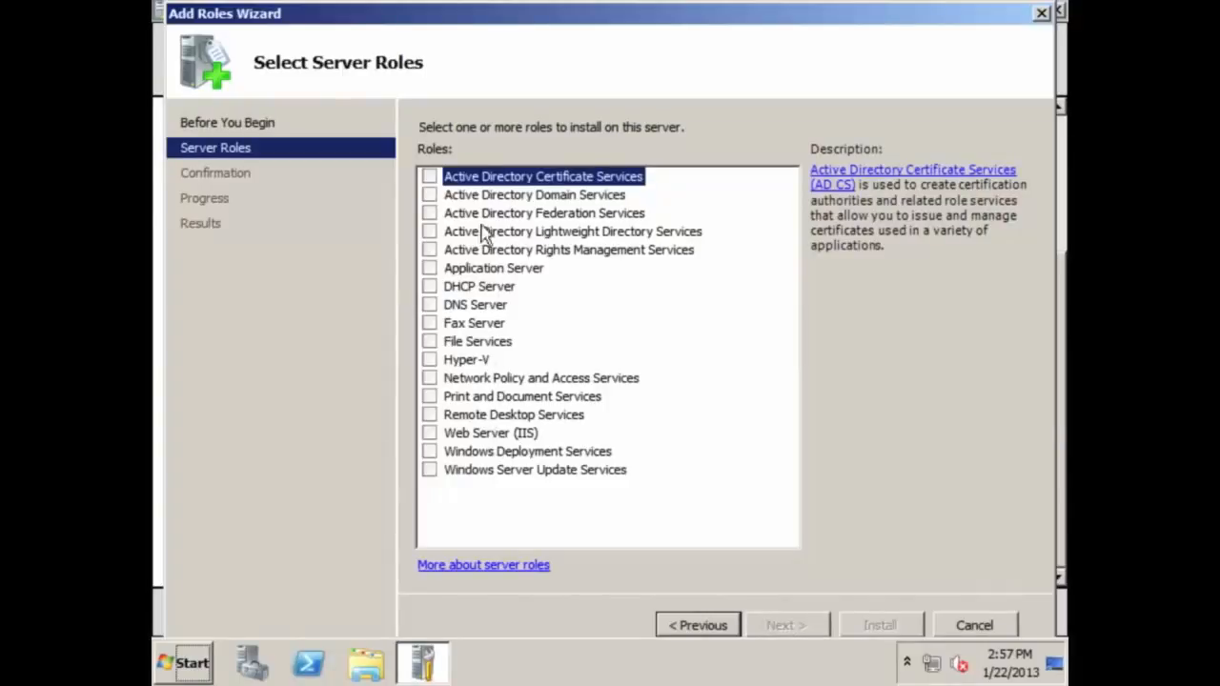
{"action": "left_click", "coordinate": [960, 621]}
{"action": "left_click", "coordinate": [685, 351]}
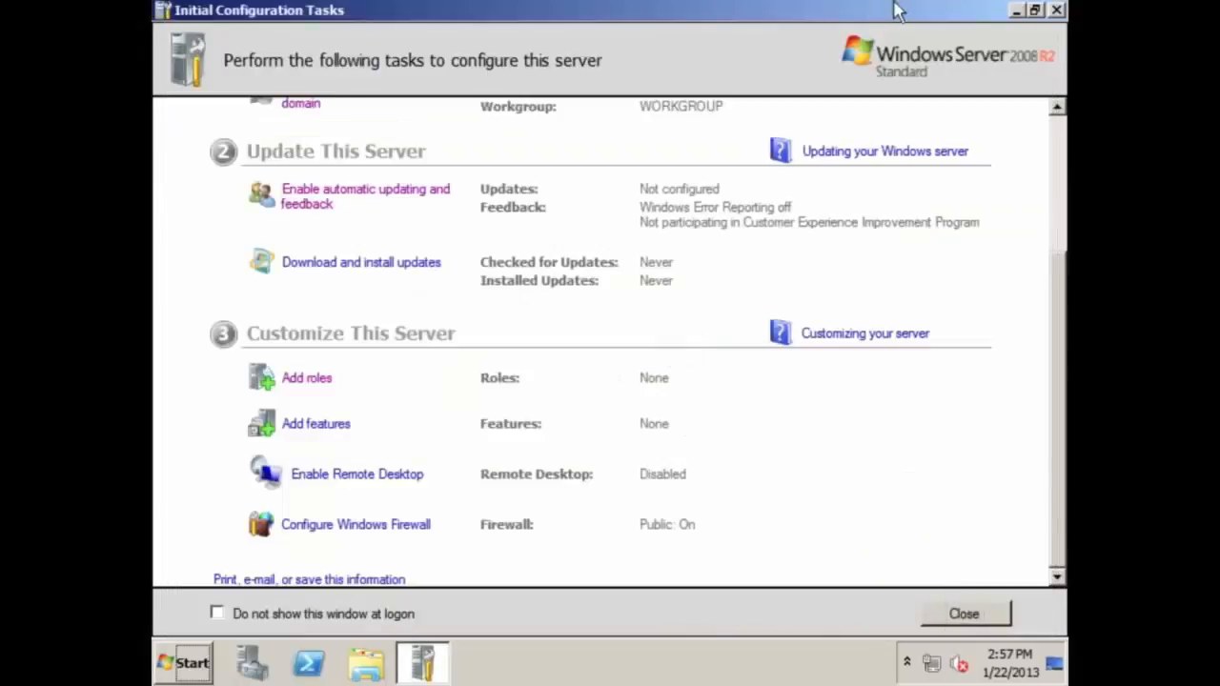
{"action": "left_click", "coordinate": [1014, 11]}
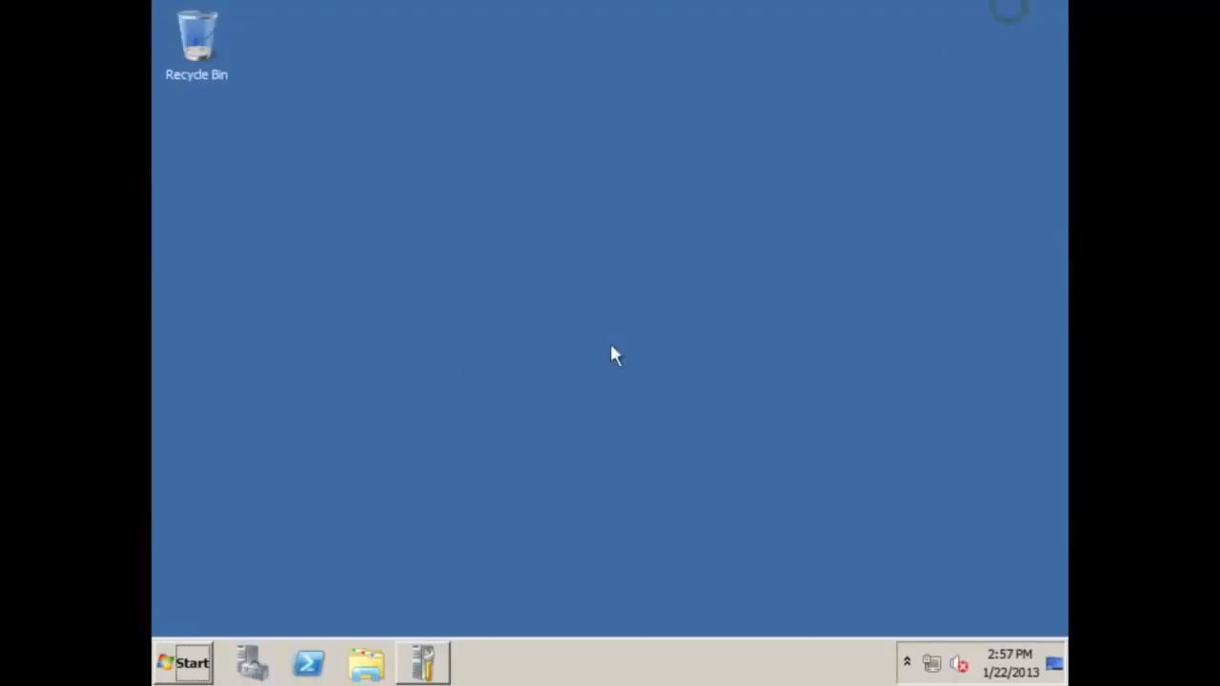
{"action": "left_click", "coordinate": [188, 662]}
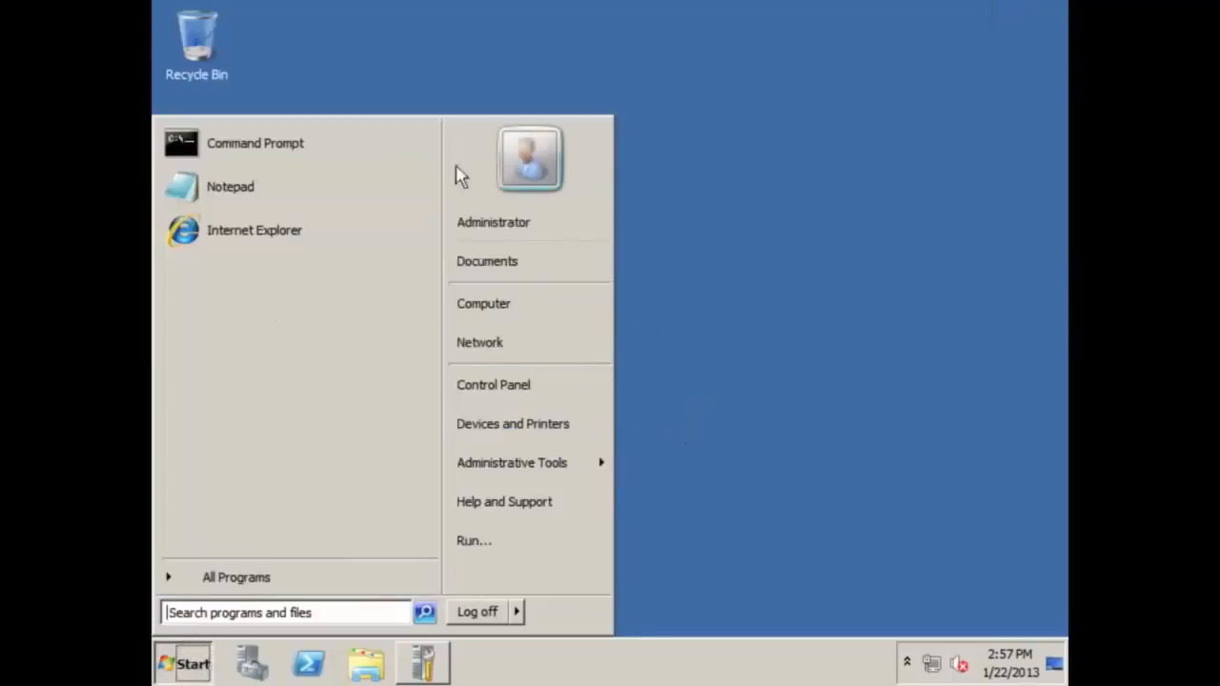
{"action": "left_click", "coordinate": [686, 272]}
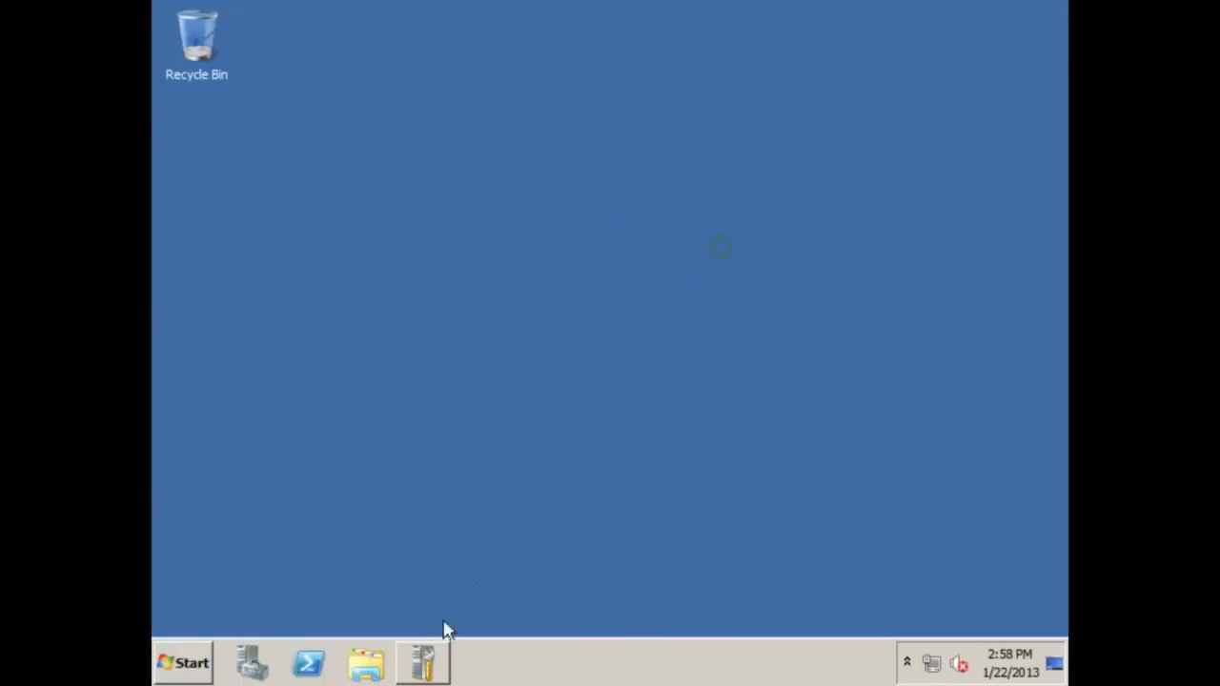
{"action": "left_click", "coordinate": [434, 667]}
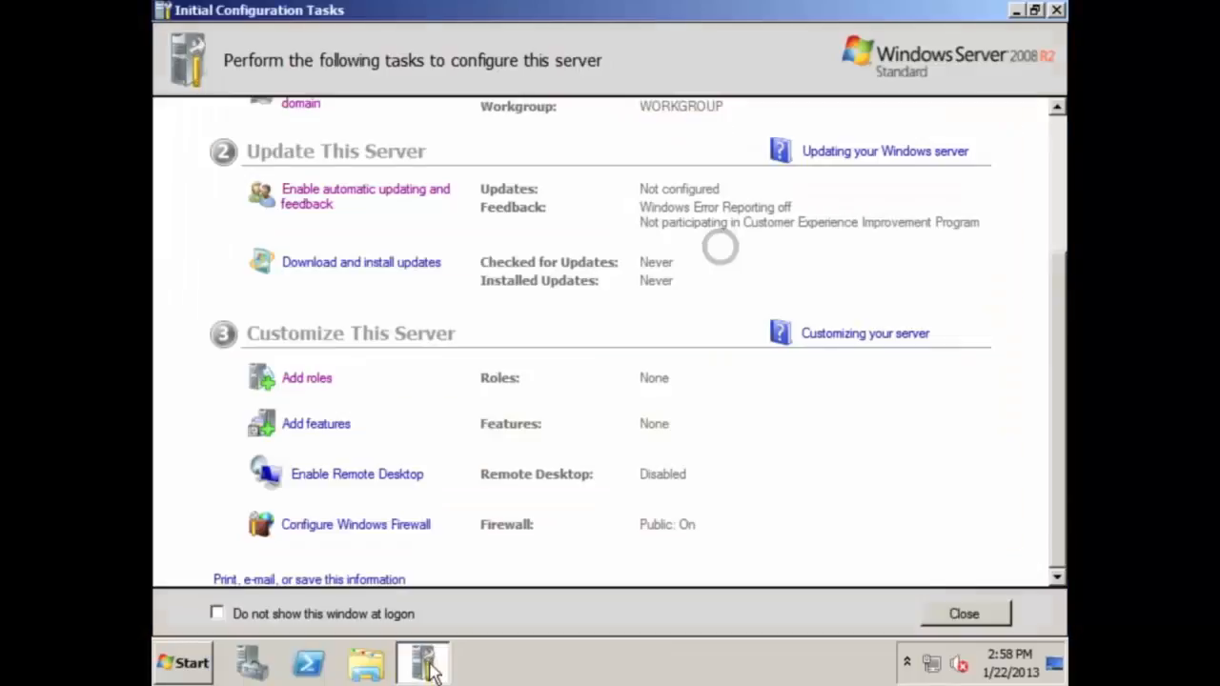
{"action": "left_click", "coordinate": [327, 426]}
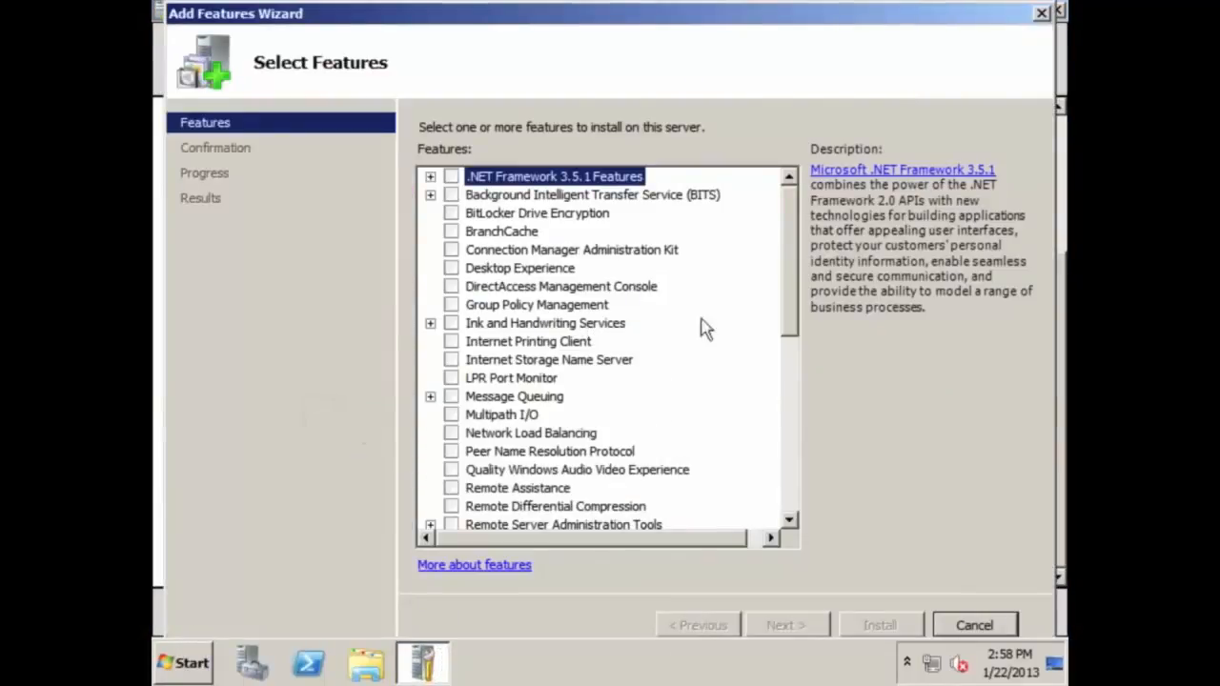
{"action": "mouse_move", "coordinate": [795, 290]}
{"action": "left_mouse_down"}
{"action": "mouse_move", "coordinate": [795, 461]}
{"action": "mouse_move", "coordinate": [784, 322]}
{"action": "mouse_move", "coordinate": [790, 272]}
{"action": "mouse_move", "coordinate": [798, 427]}
{"action": "mouse_move", "coordinate": [796, 270]}
{"action": "left_mouse_up"}
{"action": "left_click", "coordinate": [964, 627]}
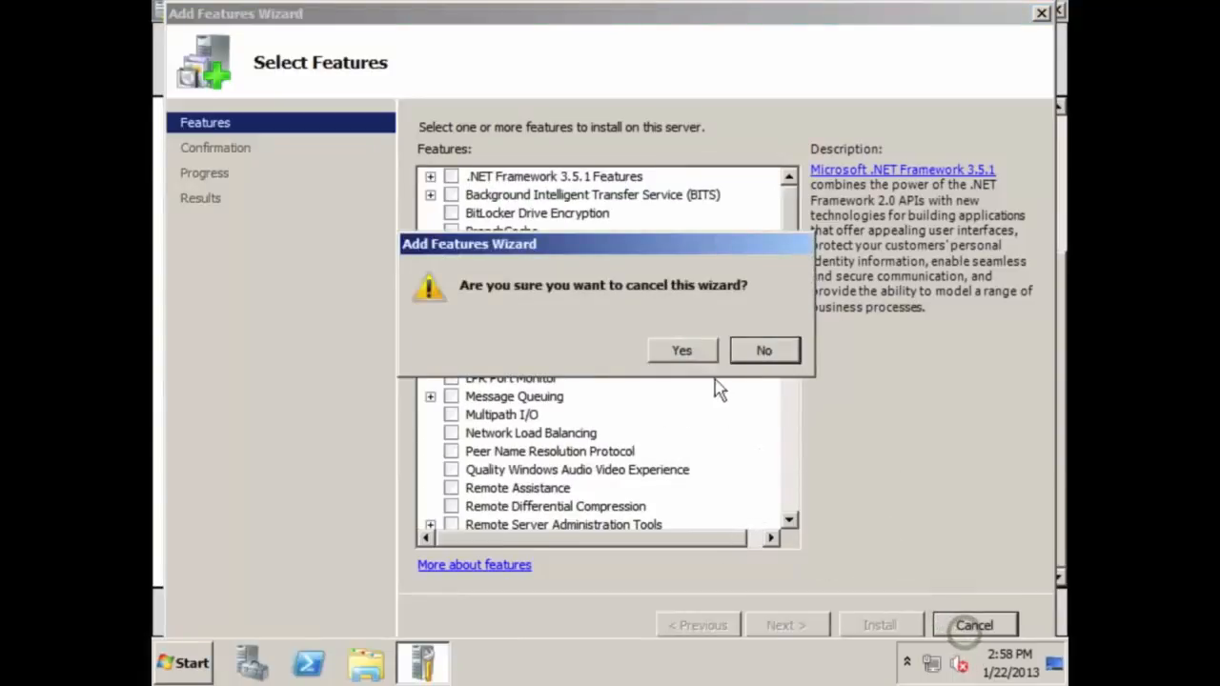
{"action": "left_click", "coordinate": [699, 359]}
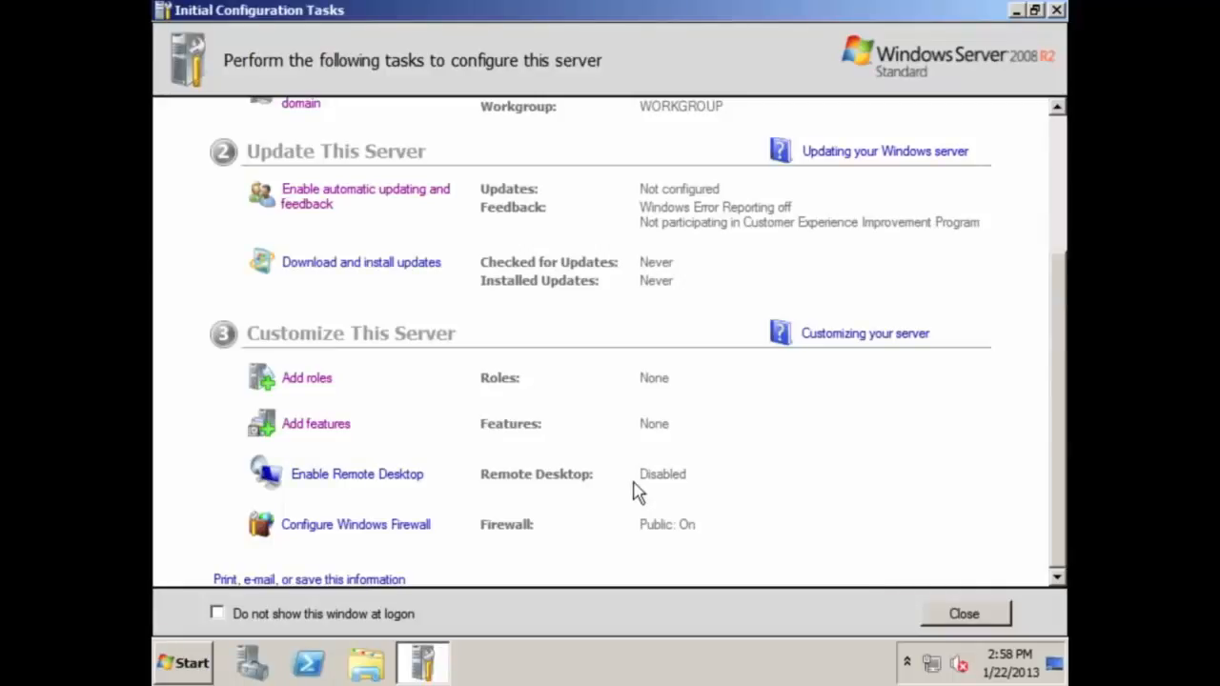
{"action": "left_click", "coordinate": [394, 529]}
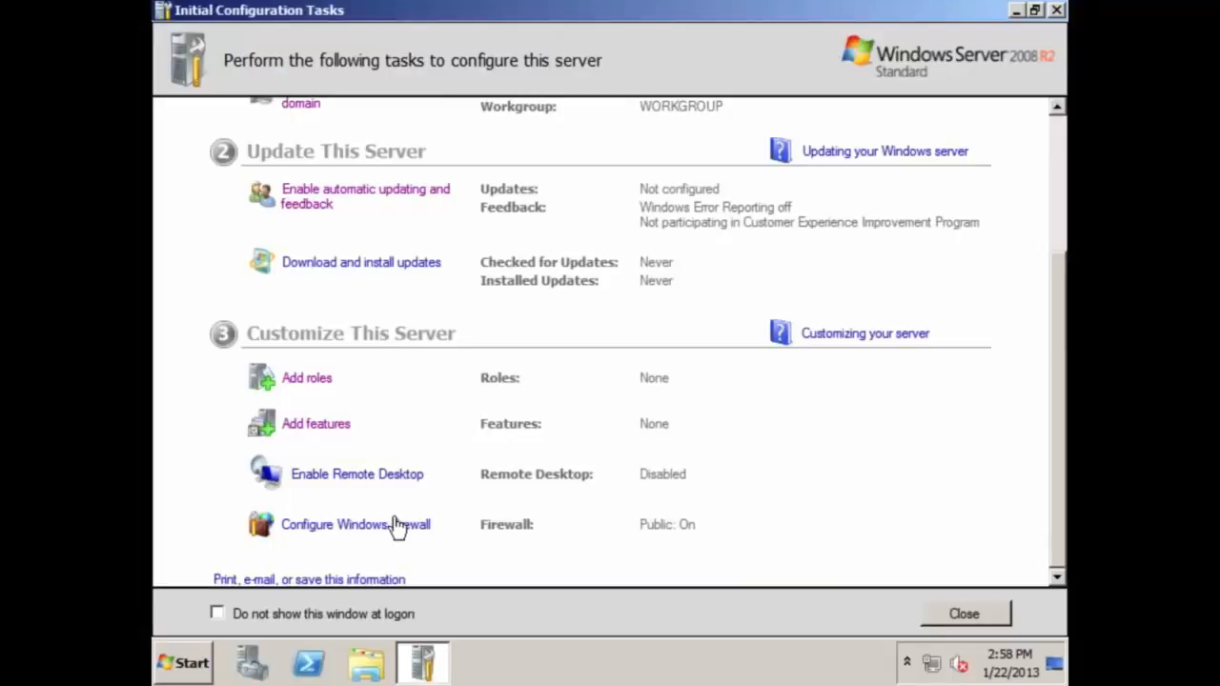
{"action": "scroll", "coordinate": [884, 538], "scroll_direction": "up", "scroll_amount": 3}
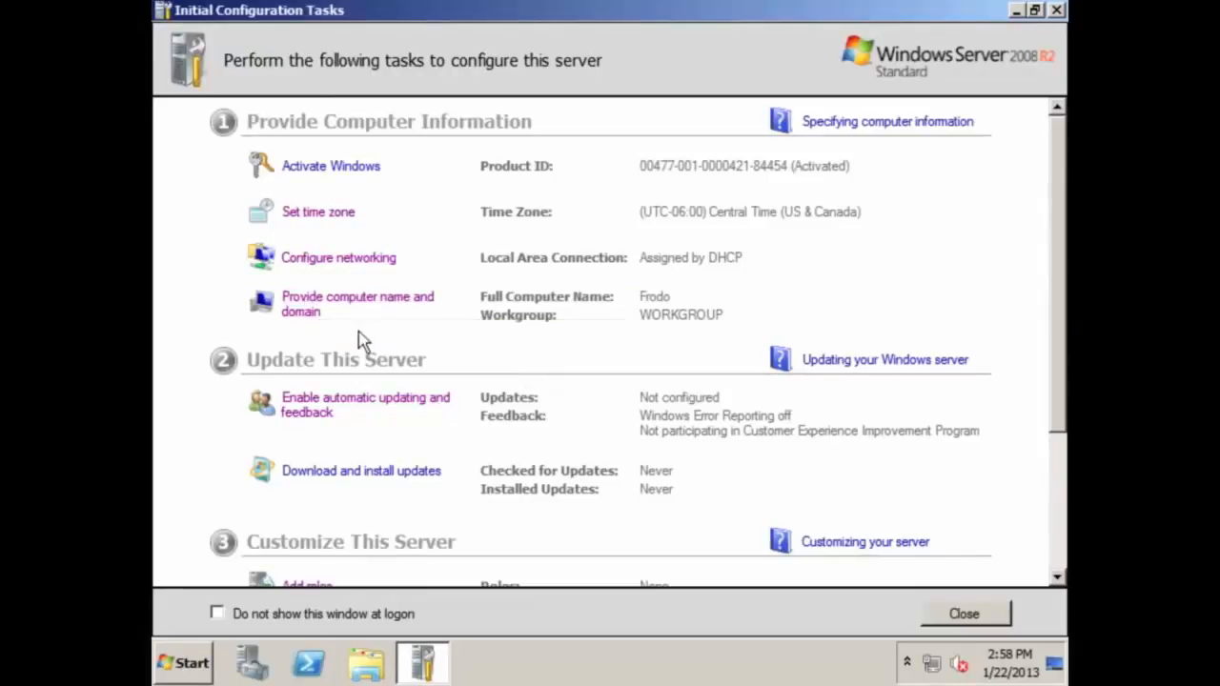
{"action": "scroll", "coordinate": [534, 424], "scroll_direction": "down", "scroll_amount": 3}
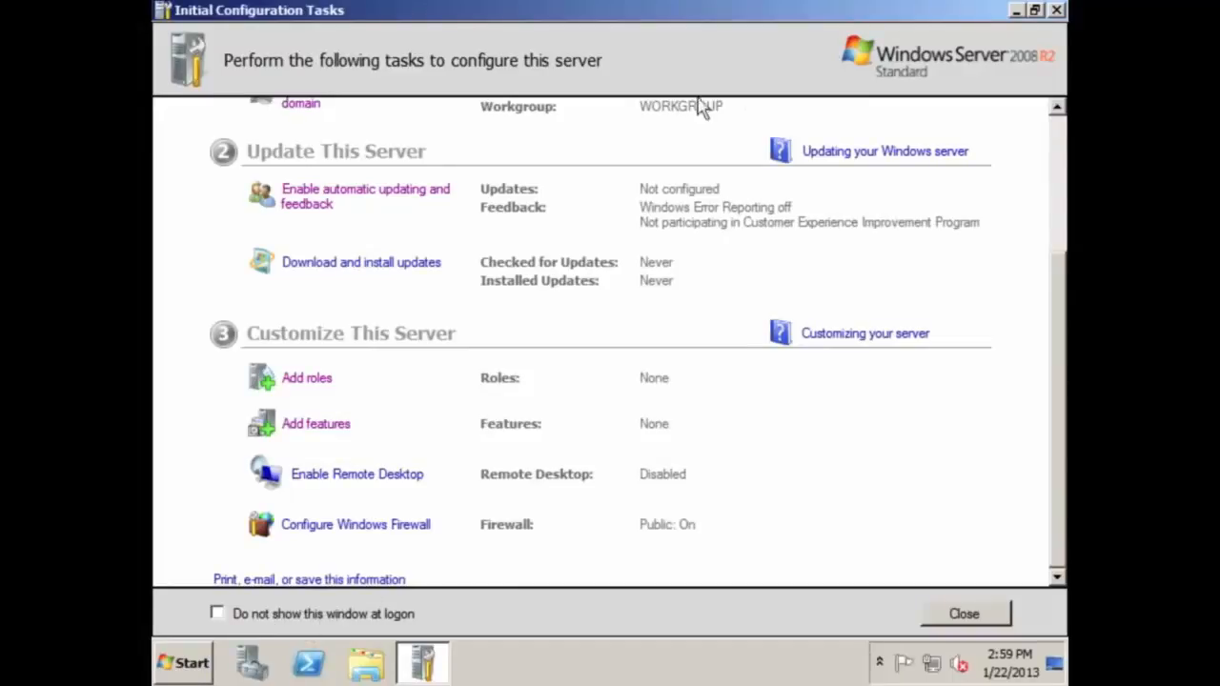
{"action": "left_click", "coordinate": [1005, 615]}
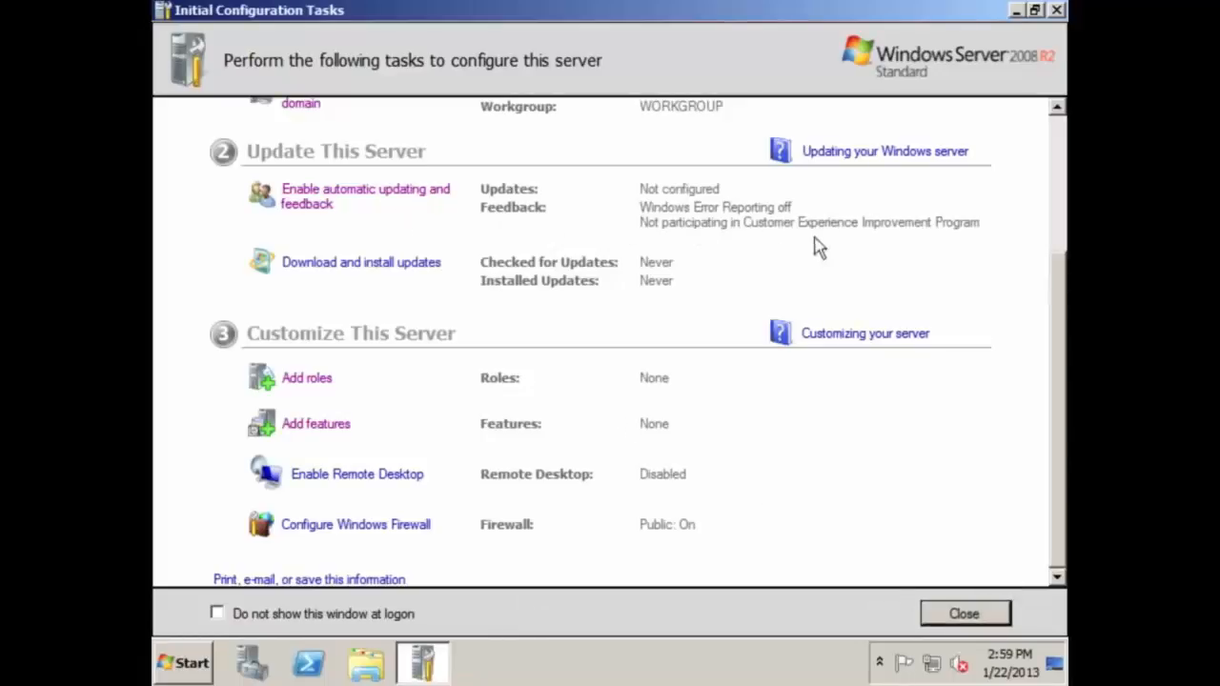
{"action": "left_click_drag", "start_coordinate": [1063, 287], "coordinate": [1057, 119]}
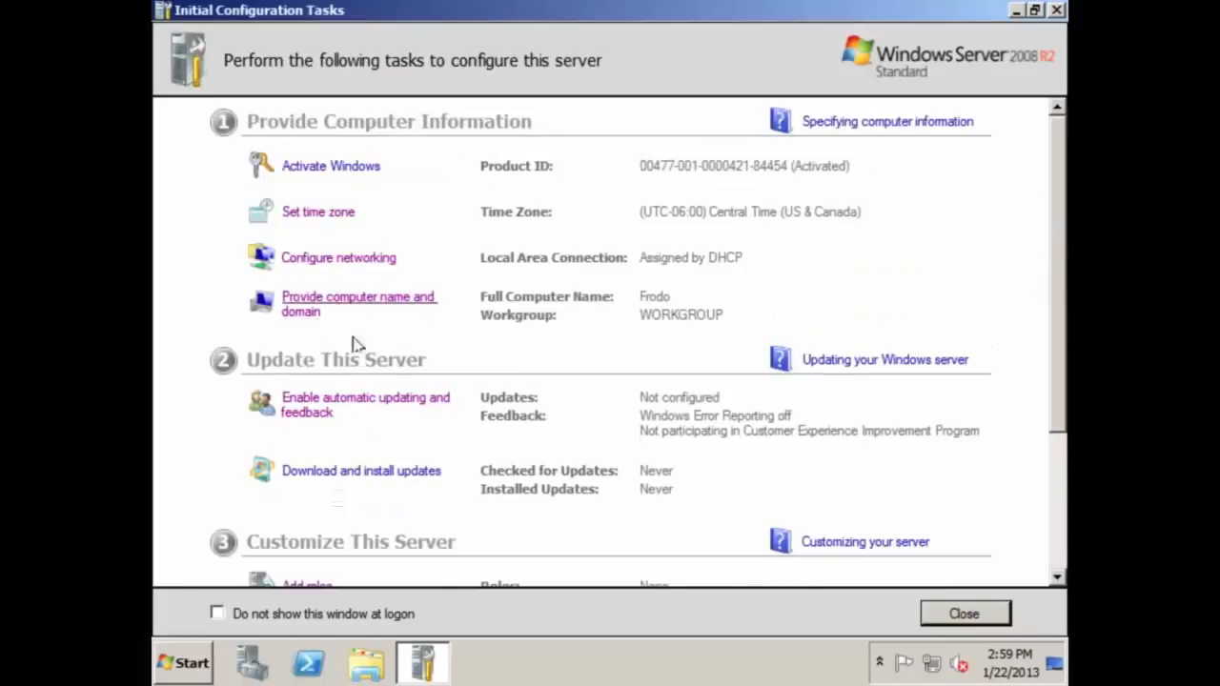
{"action": "scroll", "coordinate": [1054, 244], "scroll_direction": "down", "scroll_amount": 2}
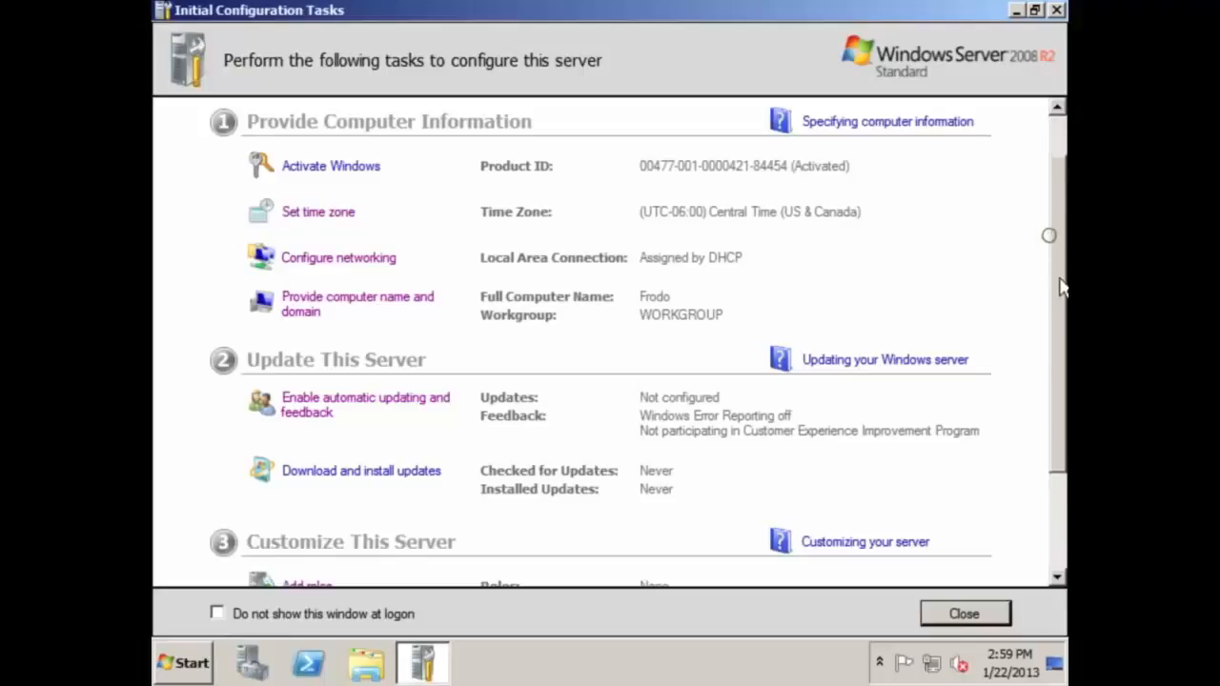
Close Initial Configuration Tasks and bring Server Manager to the front
{"action": "left_click", "coordinate": [971, 614]}
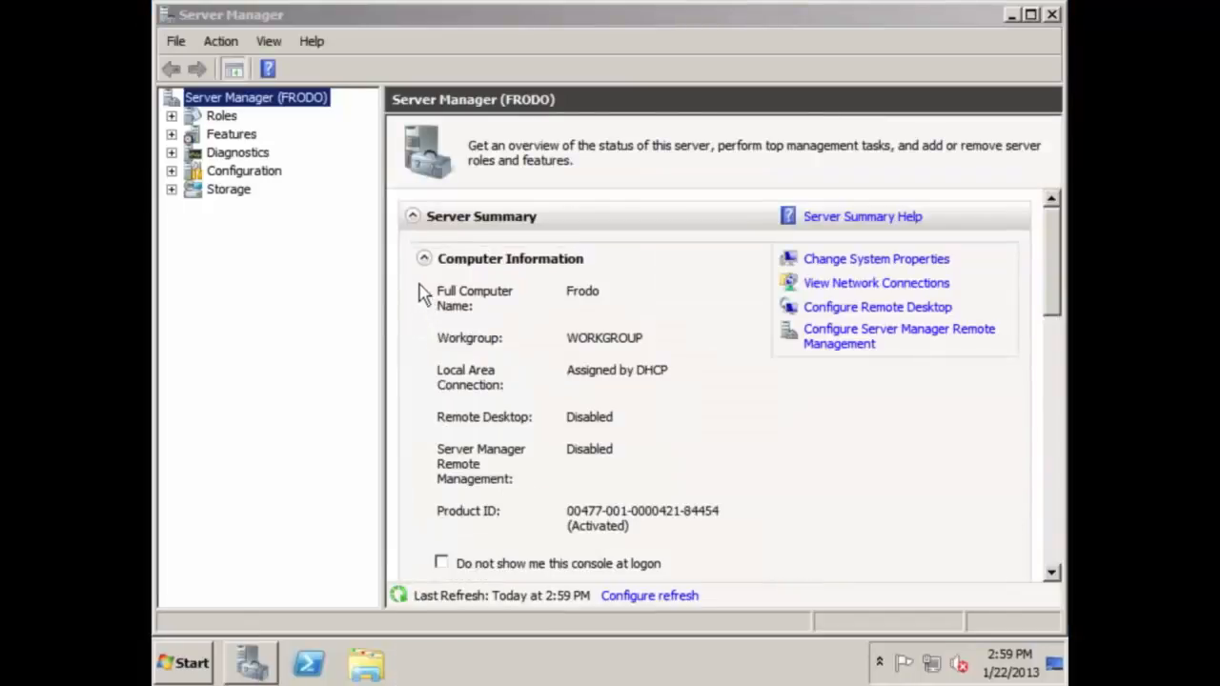
{"action": "left_click", "coordinate": [367, 24]}
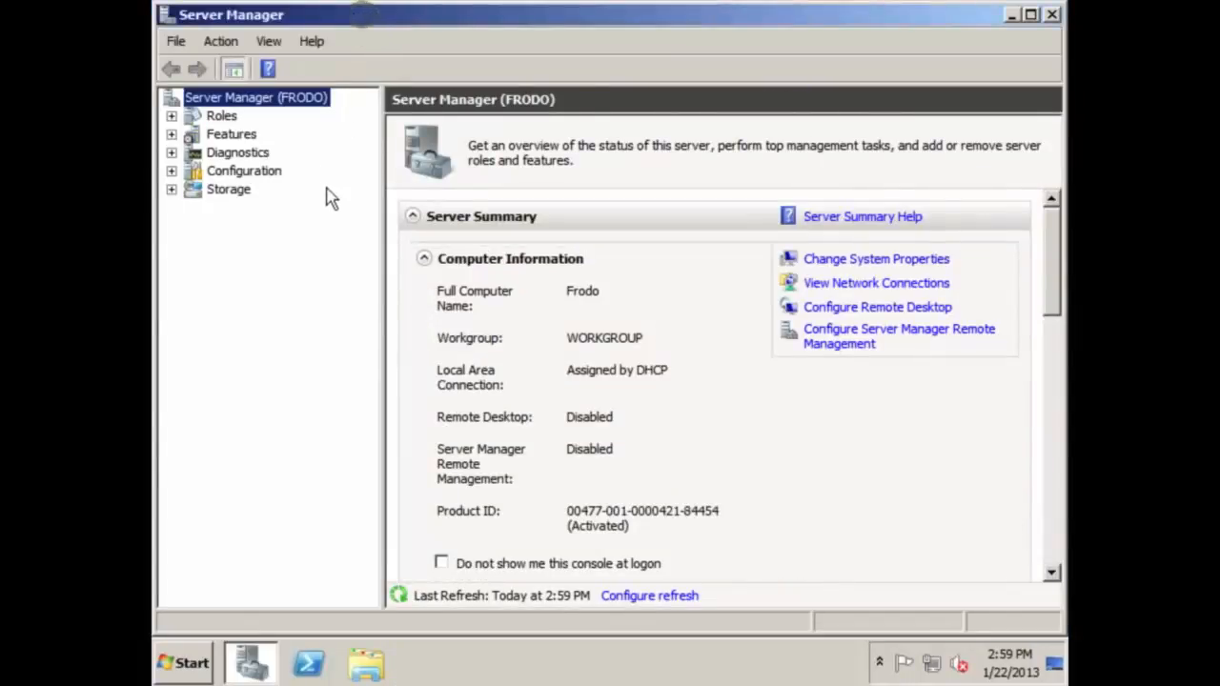
{"action": "mouse_move", "coordinate": [1055, 288]}
{"action": "left_mouse_down"}
{"action": "mouse_move", "coordinate": [1048, 562]}
{"action": "mouse_move", "coordinate": [1060, 272]}
{"action": "mouse_move", "coordinate": [1058, 558]}
{"action": "mouse_move", "coordinate": [1060, 299]}
{"action": "left_mouse_up"}
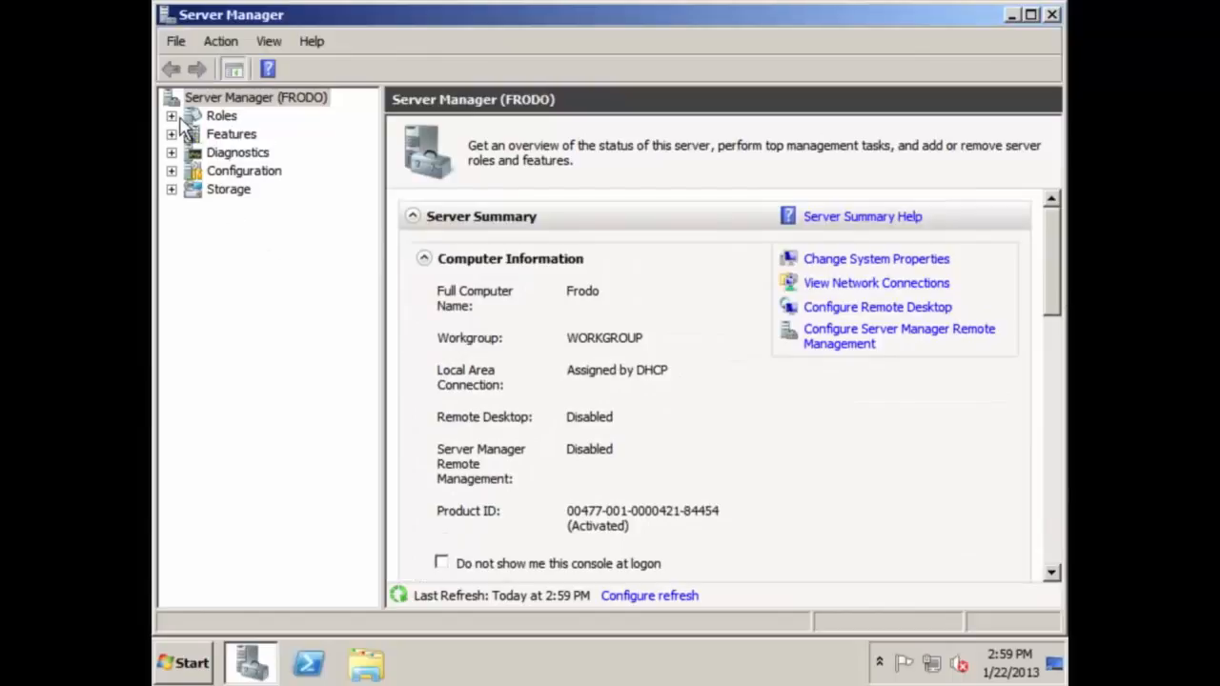
Browse the Features and Roles summaries, then expand Diagnostics to list its tools
{"action": "left_click", "coordinate": [225, 133]}
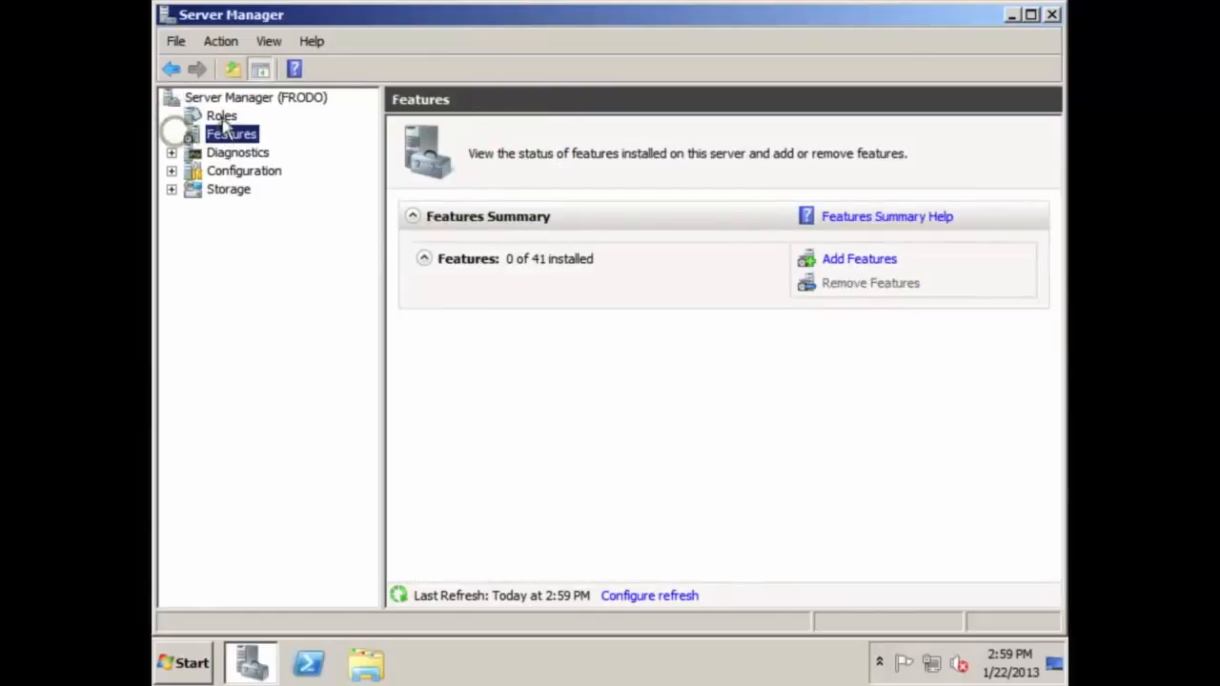
{"action": "left_click", "coordinate": [222, 116]}
{"action": "left_click", "coordinate": [229, 134]}
{"action": "left_click", "coordinate": [221, 116]}
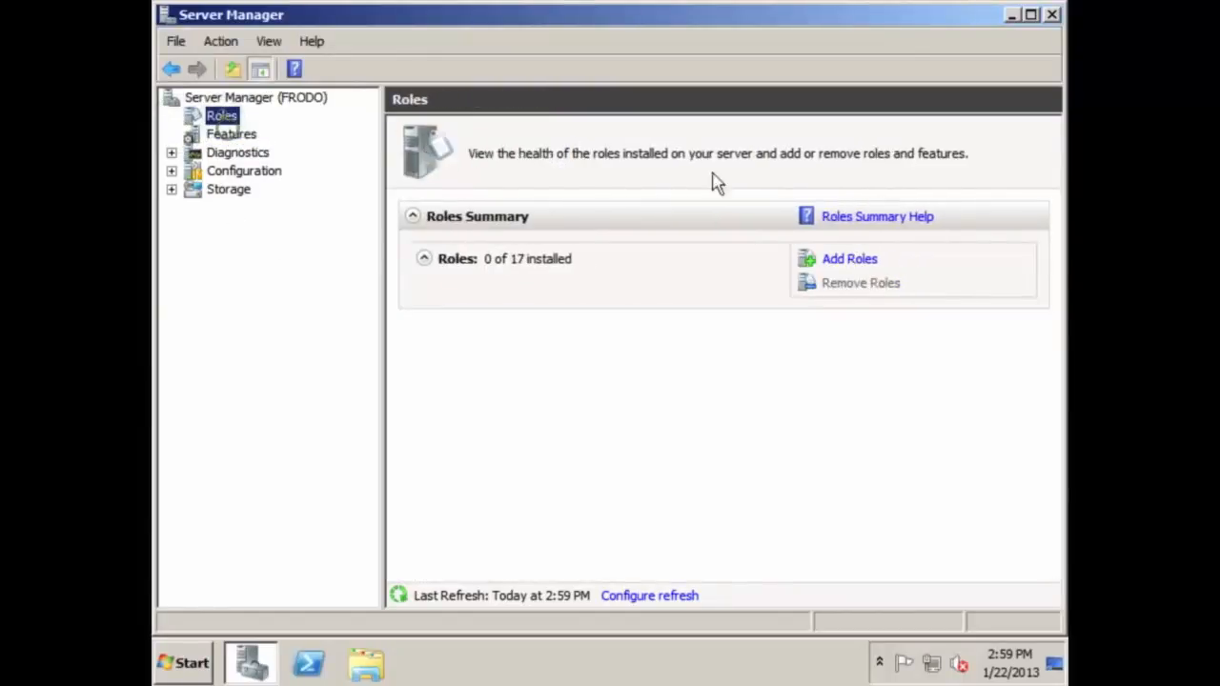
{"action": "left_click", "coordinate": [205, 157]}
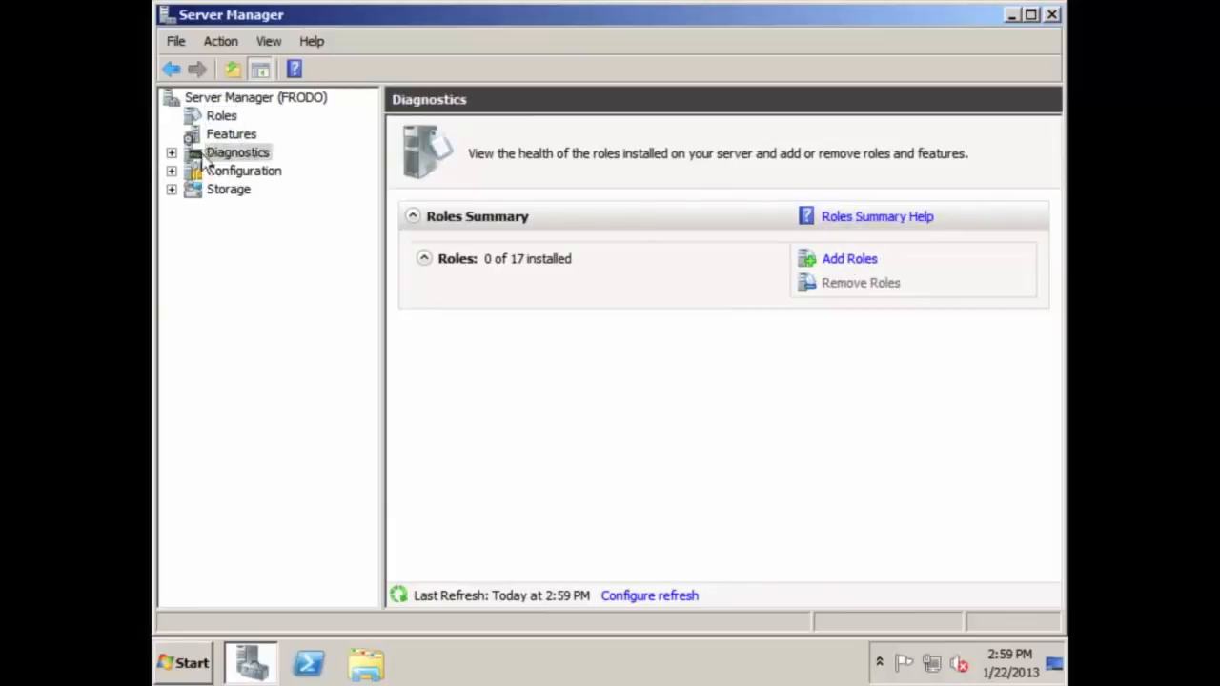
{"action": "left_click", "coordinate": [172, 153]}
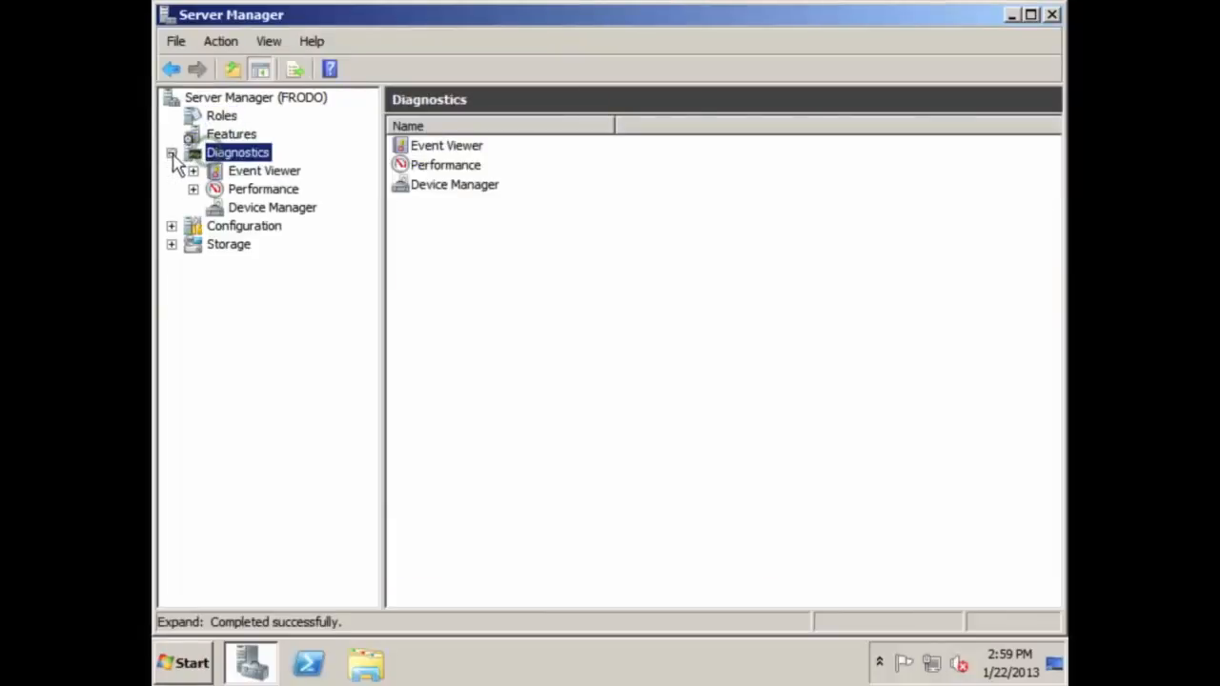
View the Event Viewer, Performance and Device Manager pages for FRODO, then bring up the Start menu
{"action": "left_click", "coordinate": [260, 173]}
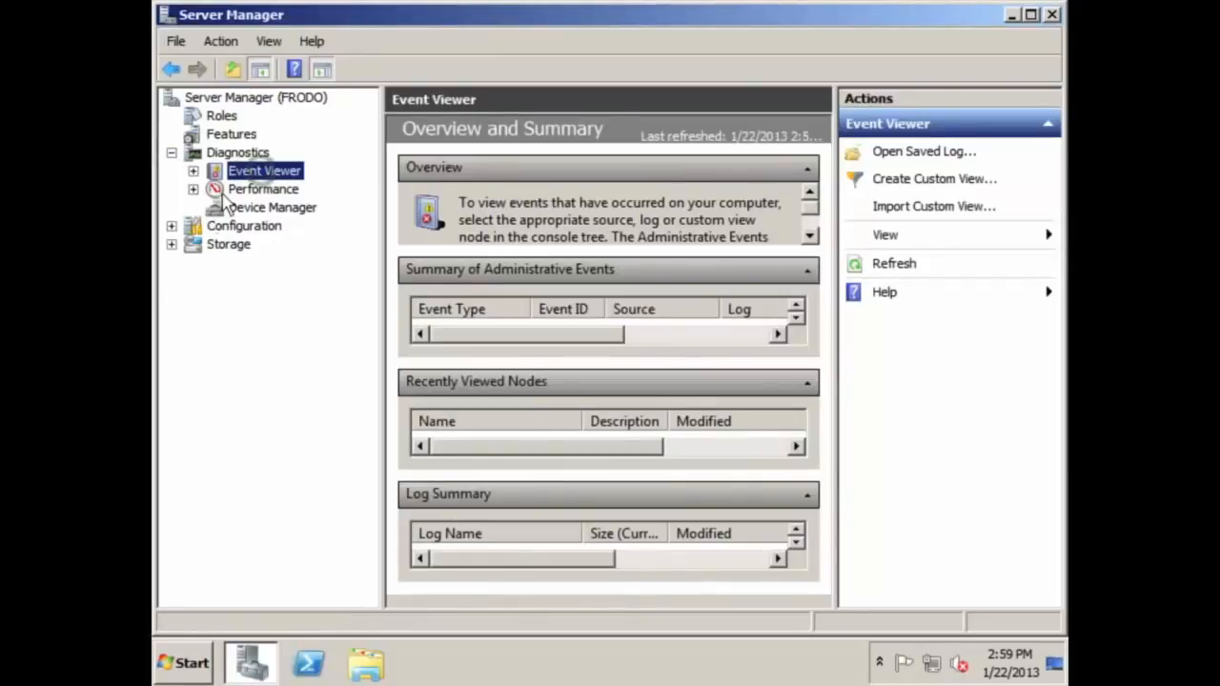
{"action": "left_click", "coordinate": [251, 190]}
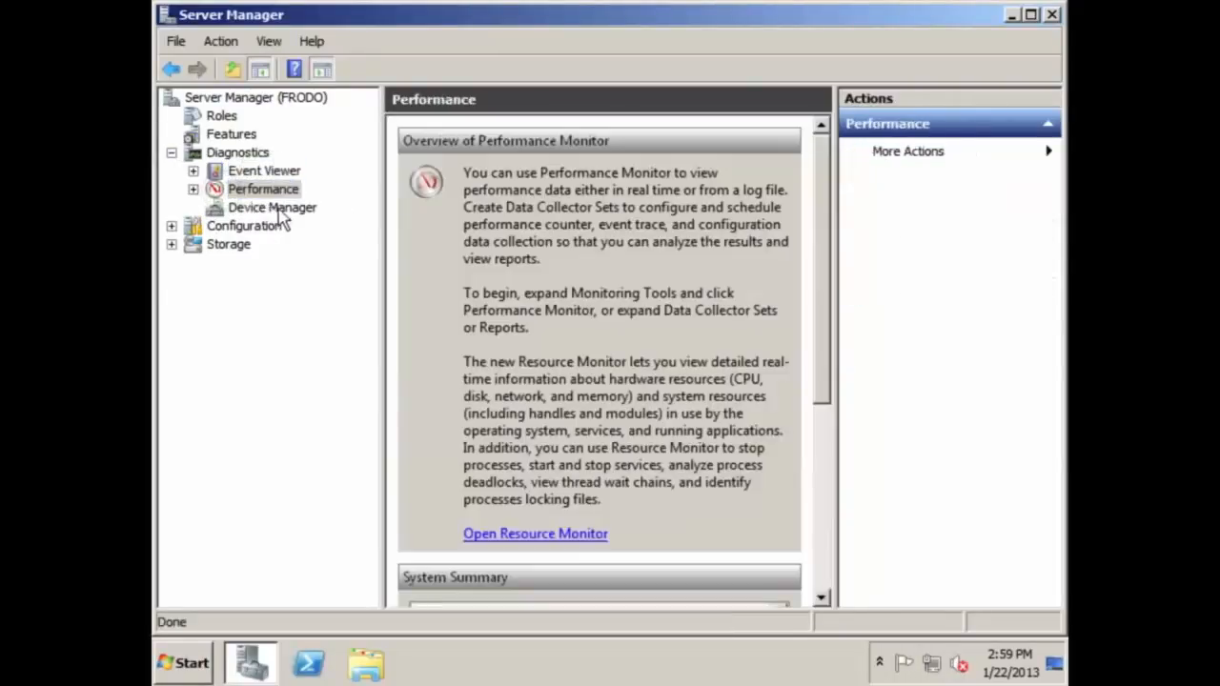
{"action": "left_click", "coordinate": [276, 209]}
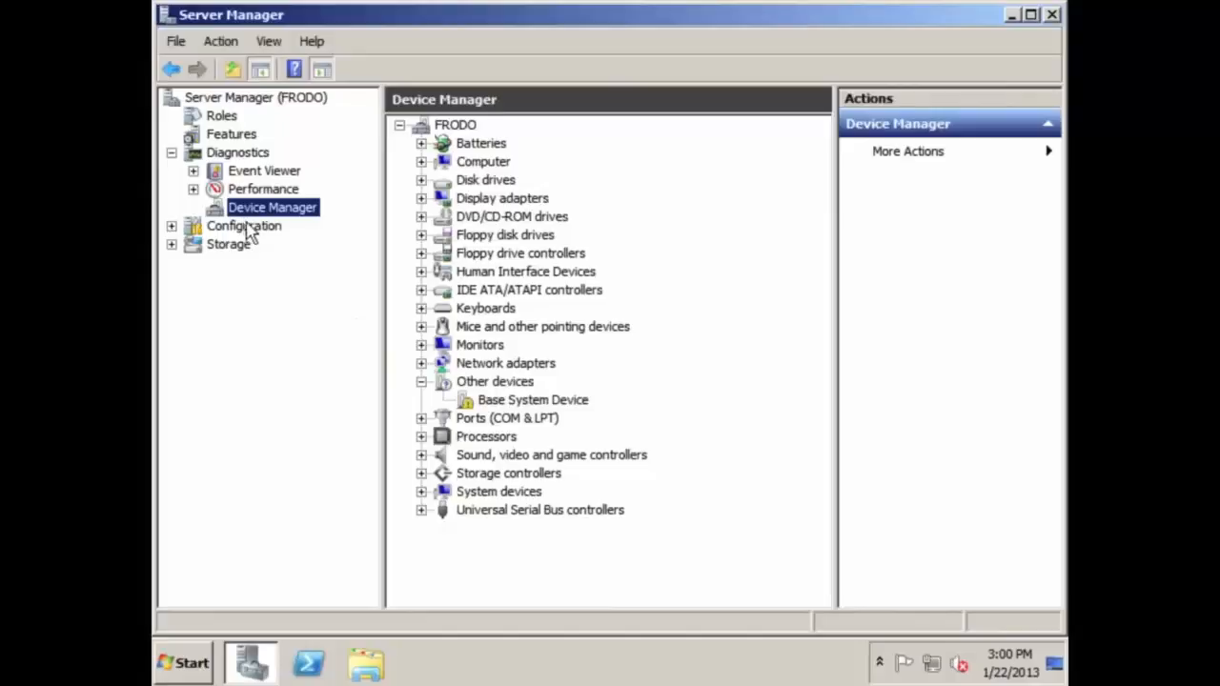
{"action": "left_click", "coordinate": [198, 664]}
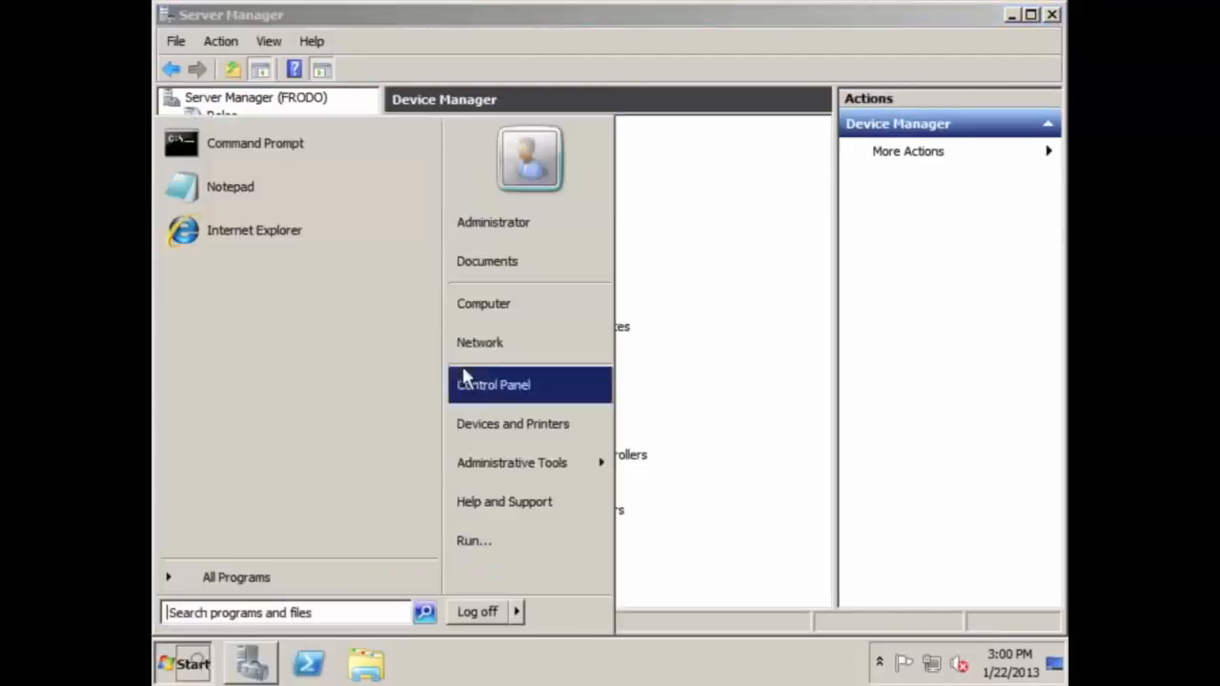
{"action": "left_click", "coordinate": [520, 398]}
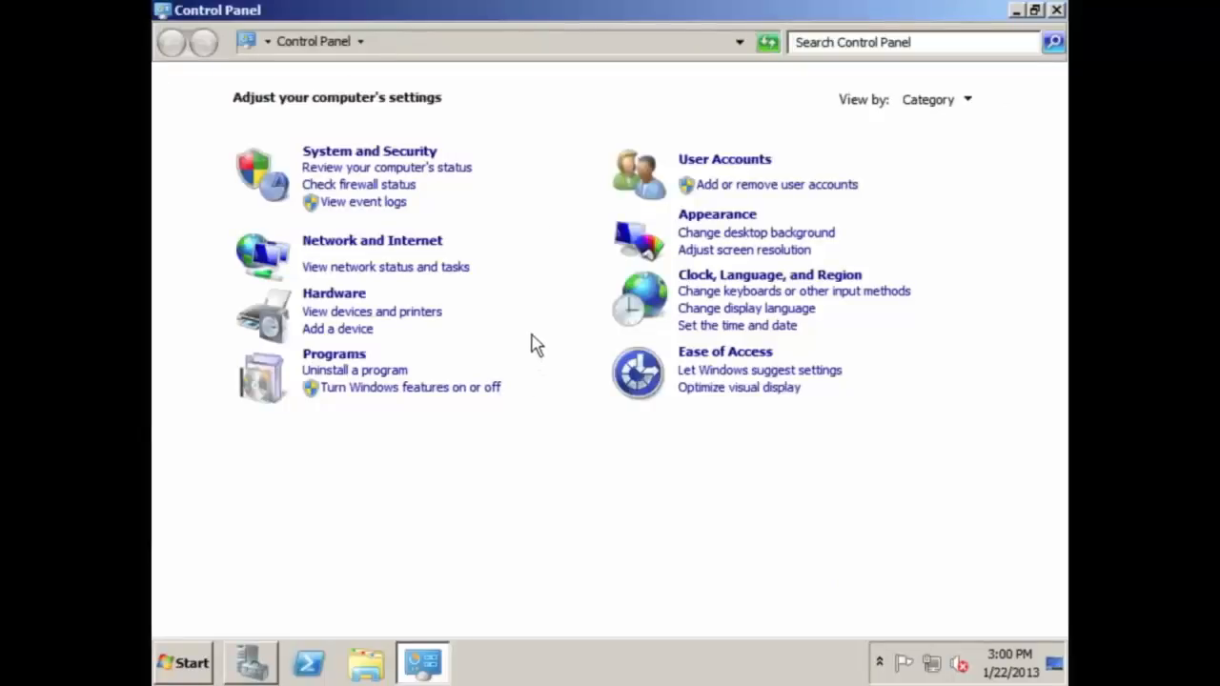
{"action": "left_click", "coordinate": [1056, 9]}
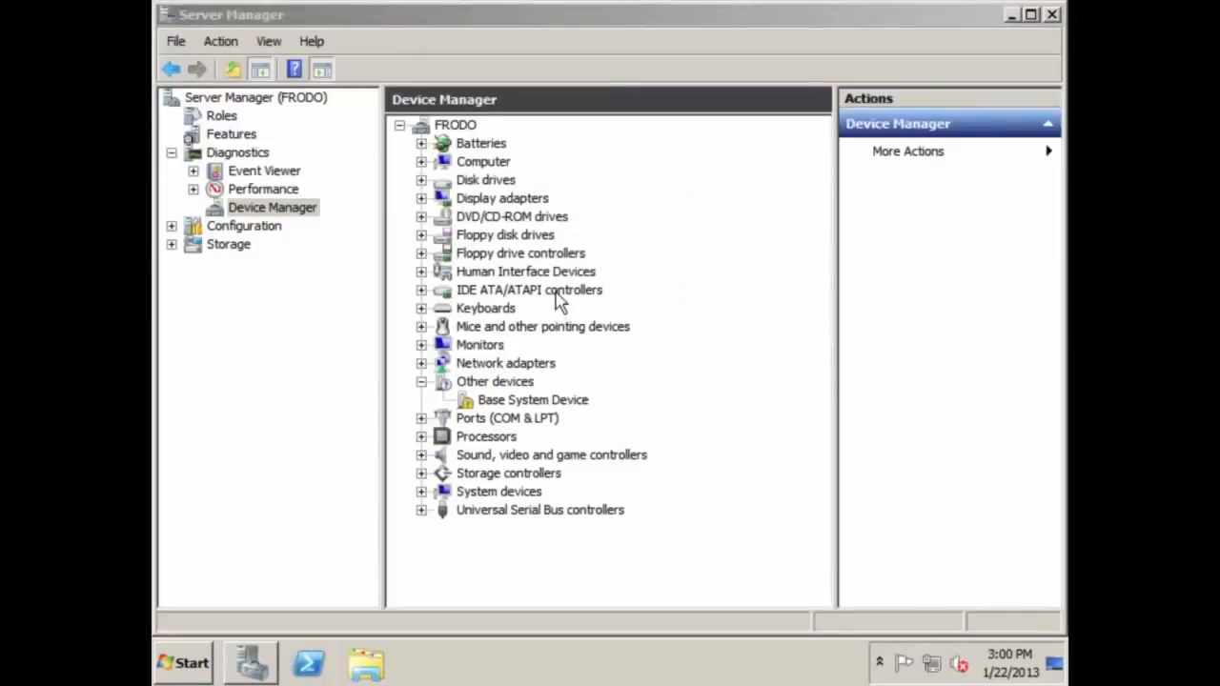
Expand Configuration and review Local Users and Groups and Windows Firewall with Advanced Security
{"action": "left_click", "coordinate": [238, 211]}
{"action": "left_click", "coordinate": [238, 229]}
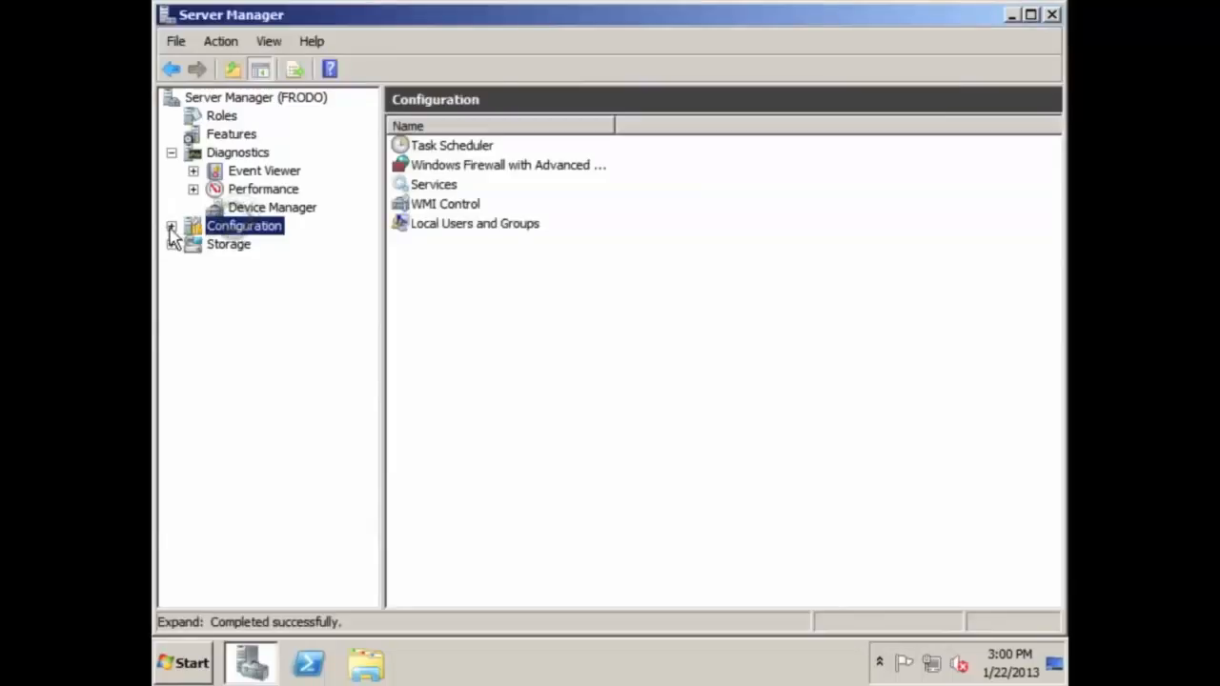
{"action": "left_click", "coordinate": [171, 225]}
{"action": "left_click", "coordinate": [275, 317]}
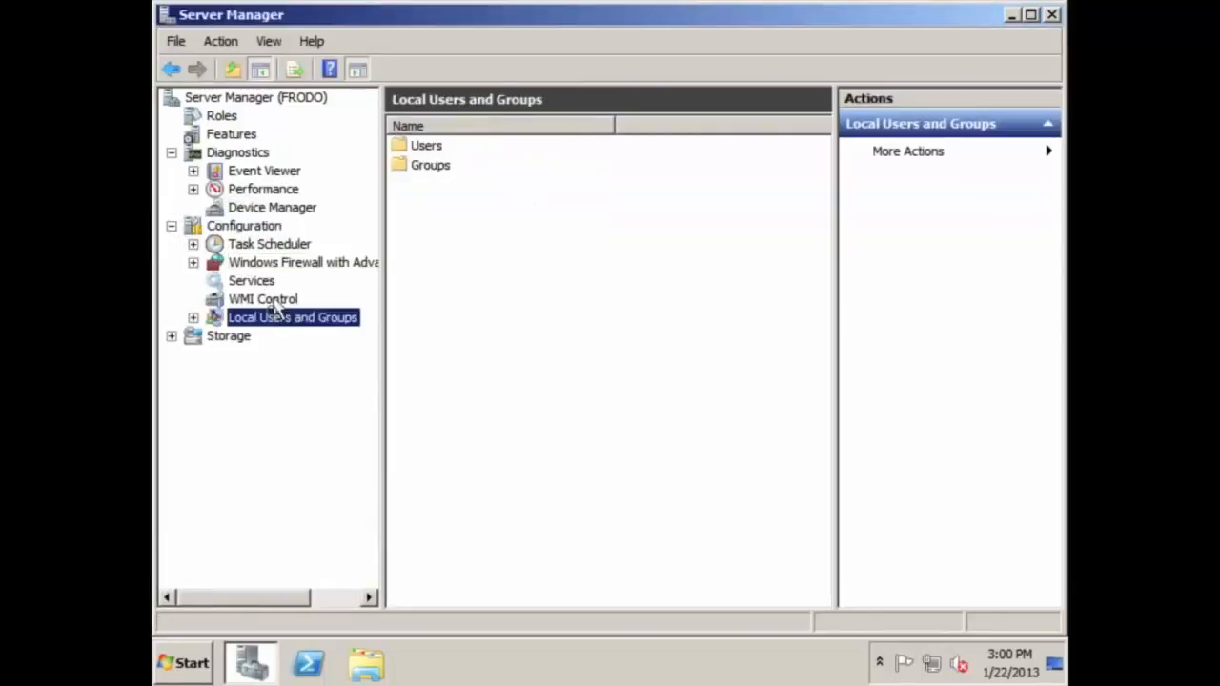
{"action": "left_click", "coordinate": [272, 246]}
{"action": "left_click", "coordinate": [277, 264]}
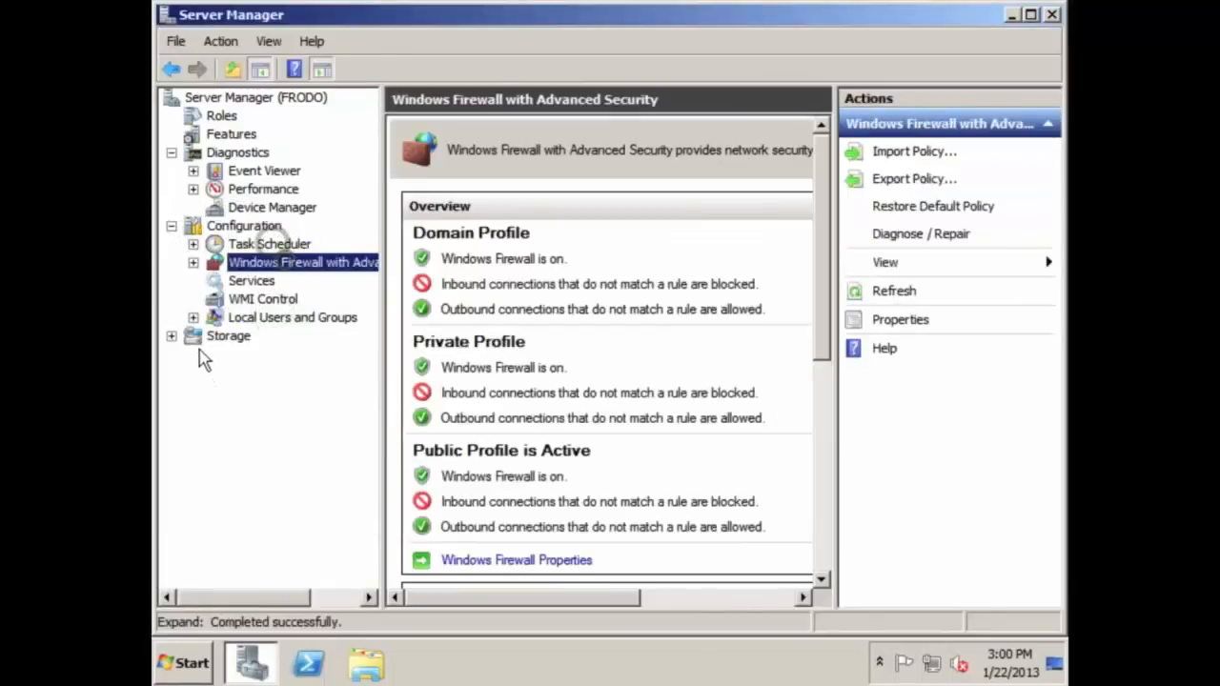
Review Windows Server Backup and Disk Management's CD-ROM 0 under Storage, then close Server Manager
{"action": "left_click", "coordinate": [171, 335]}
{"action": "left_click", "coordinate": [191, 335]}
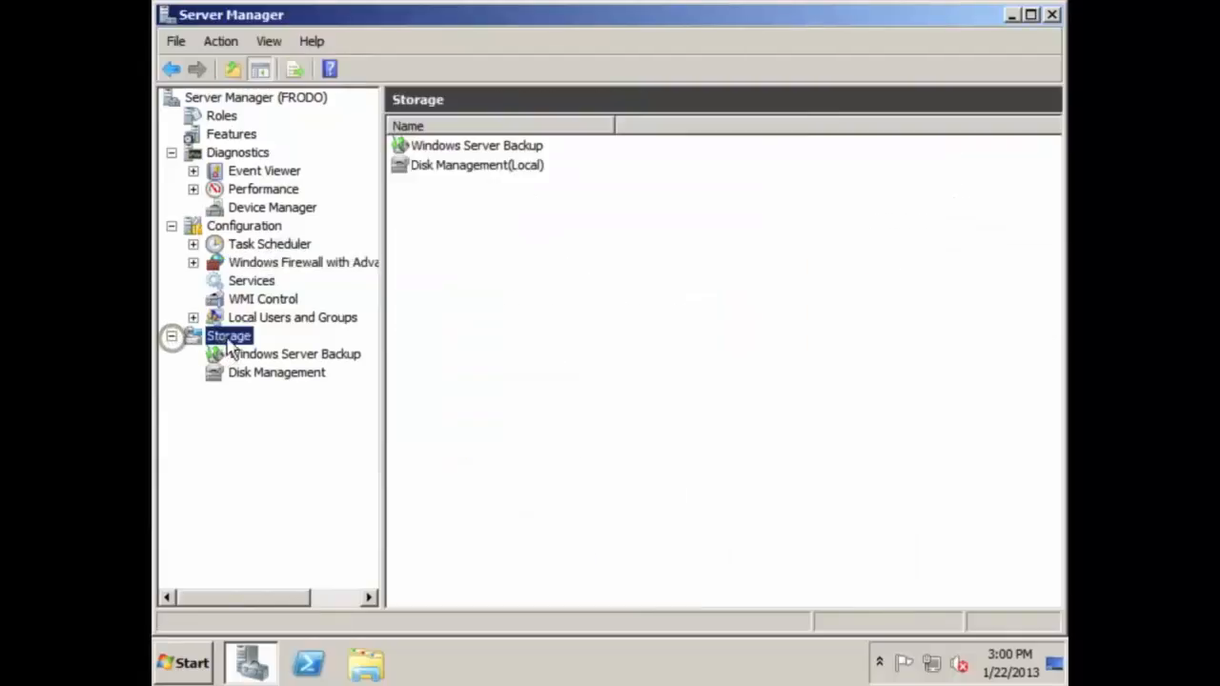
{"action": "left_click", "coordinate": [272, 355]}
{"action": "left_click", "coordinate": [276, 373]}
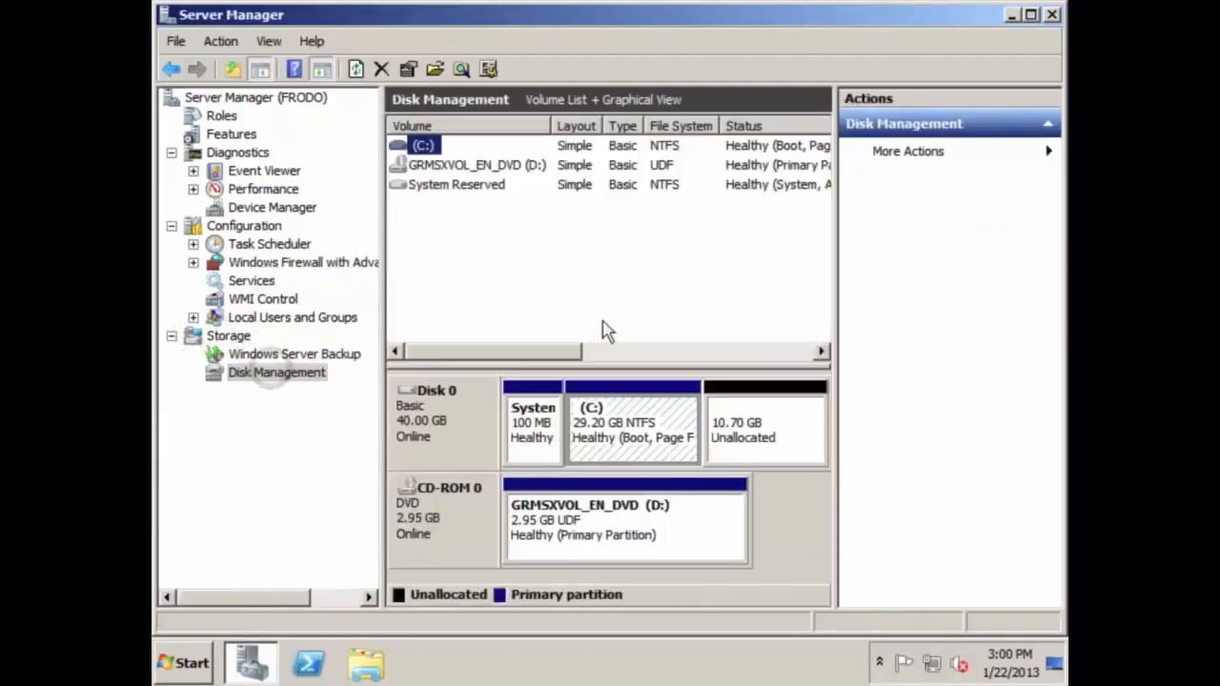
{"action": "left_click", "coordinate": [416, 510]}
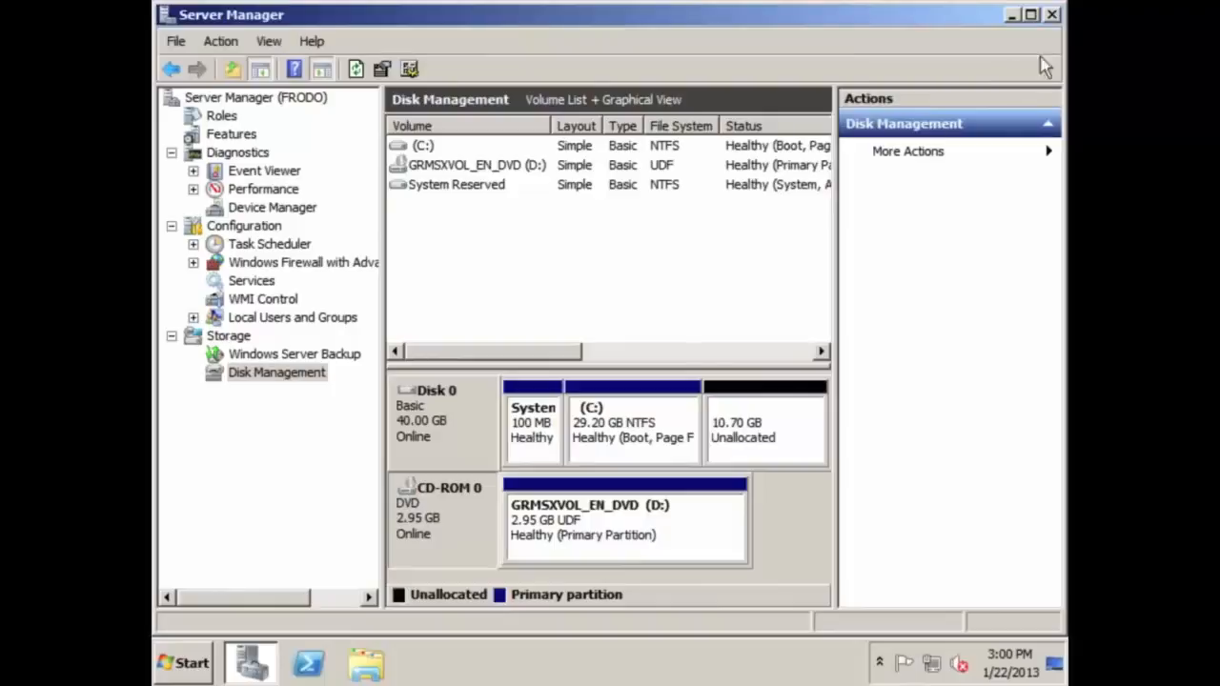
{"action": "left_click", "coordinate": [1051, 17]}
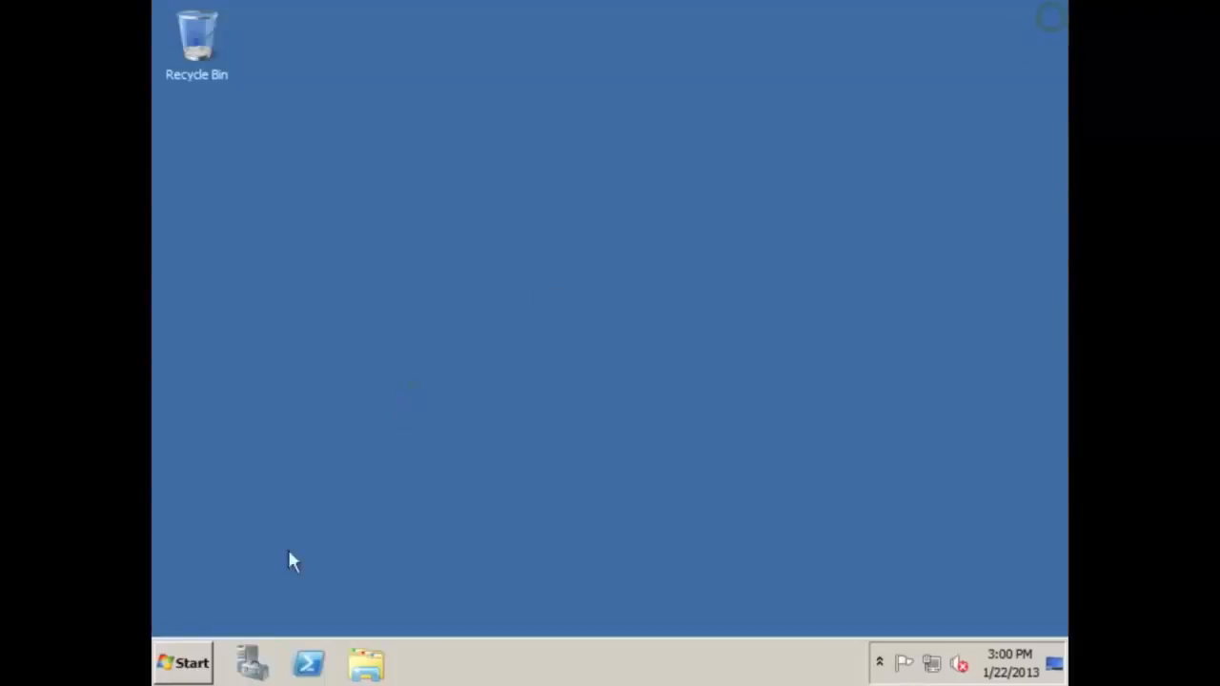
{"action": "left_click", "coordinate": [195, 664]}
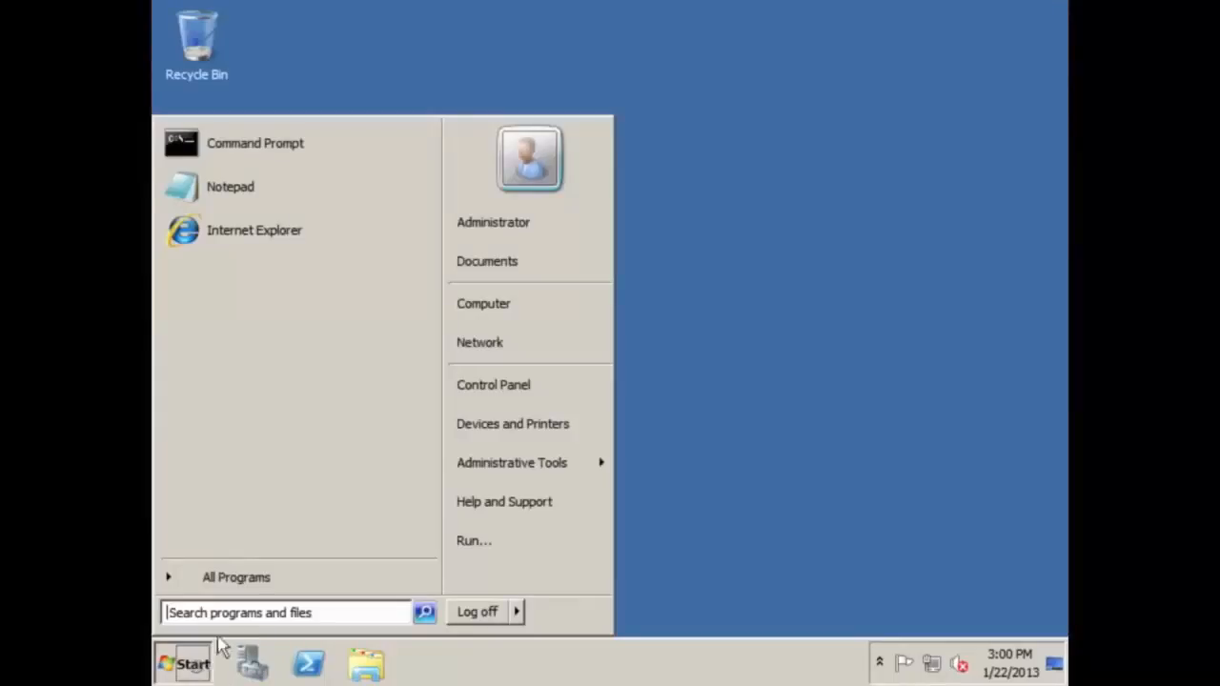
{"action": "left_click", "coordinate": [231, 164]}
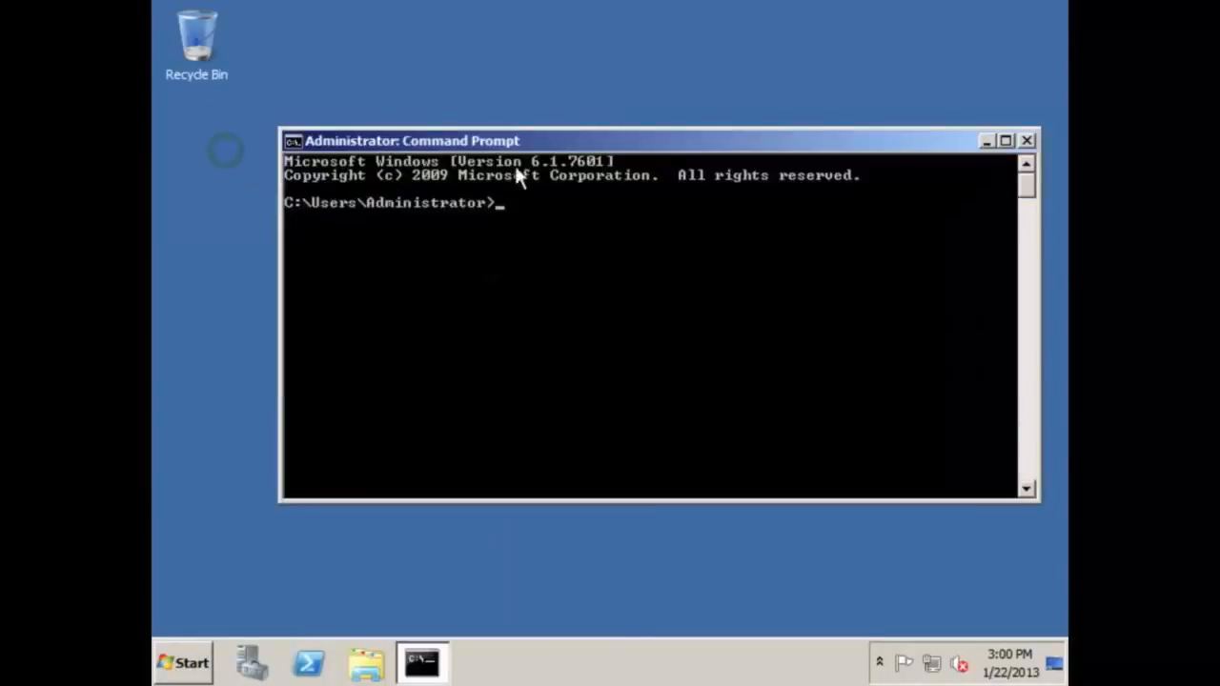
{"action": "left_click_drag", "start_coordinate": [518, 142], "coordinate": [456, 8]}
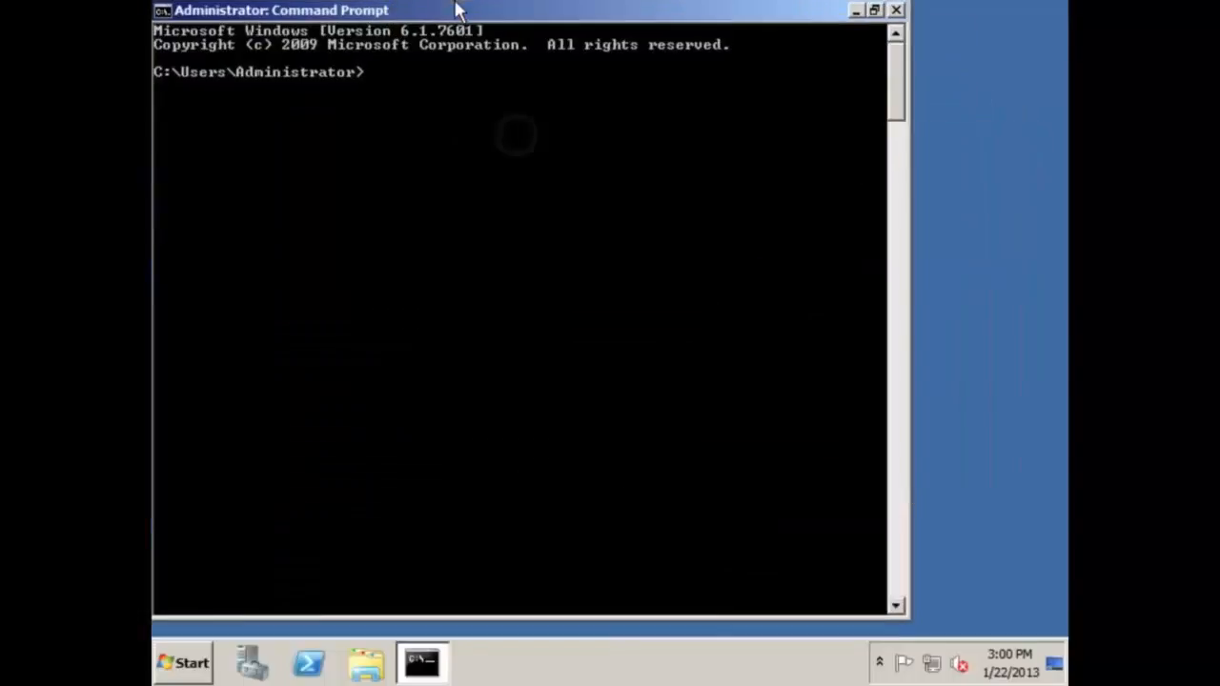
{"action": "type", "text": "ping"}
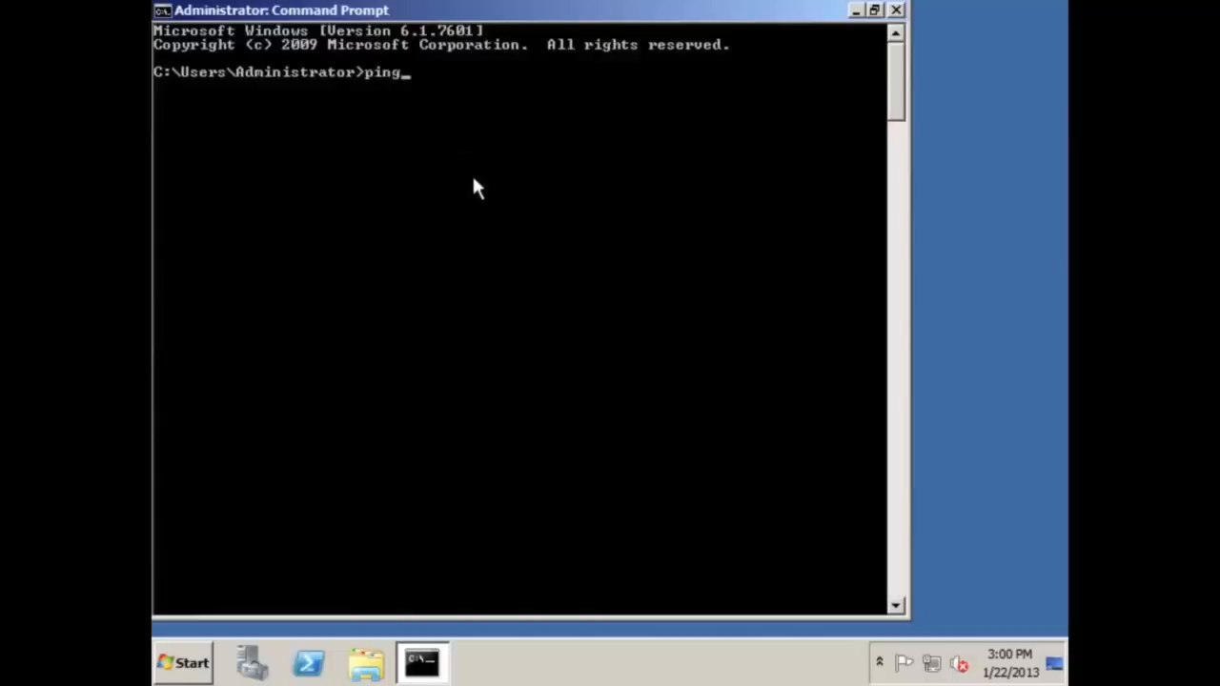
{"action": "type", "text": " www.google.co"}
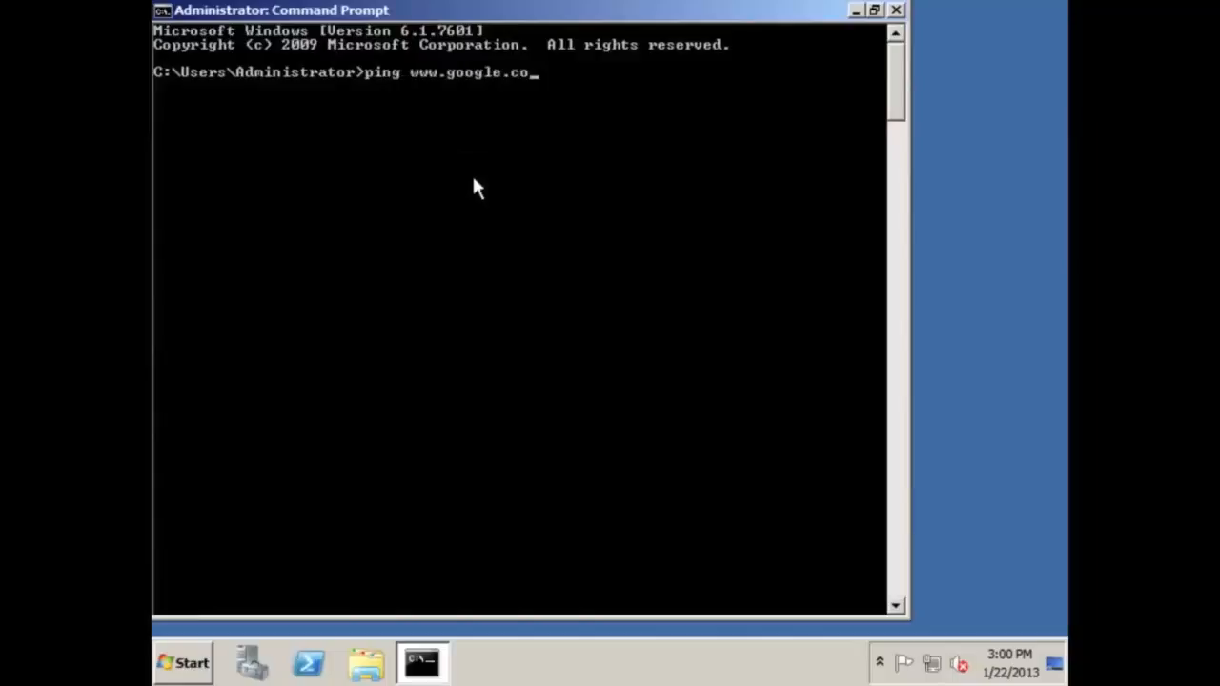
{"action": "type", "text": "m"}
{"action": "key", "text": "Return"}
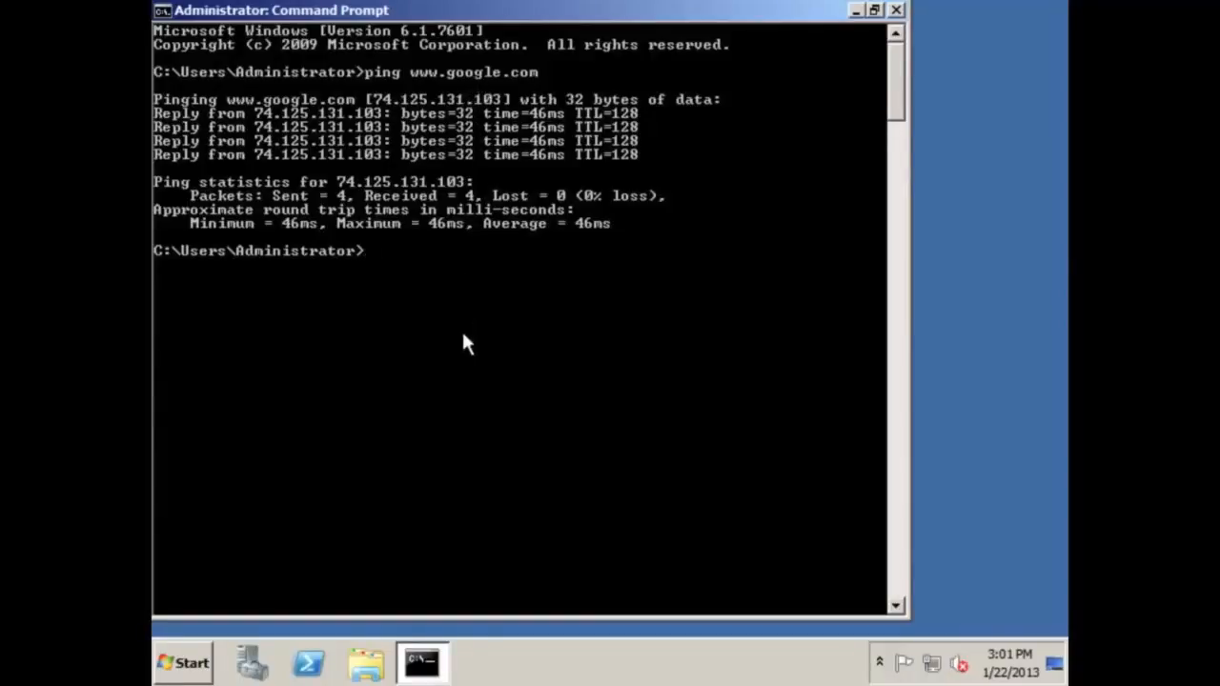
Run ipconfig to check IPv4 address 192.168.251.132, then exit the Command Prompt
{"action": "type", "text": "ipconfig"}
{"action": "key", "text": "Return"}
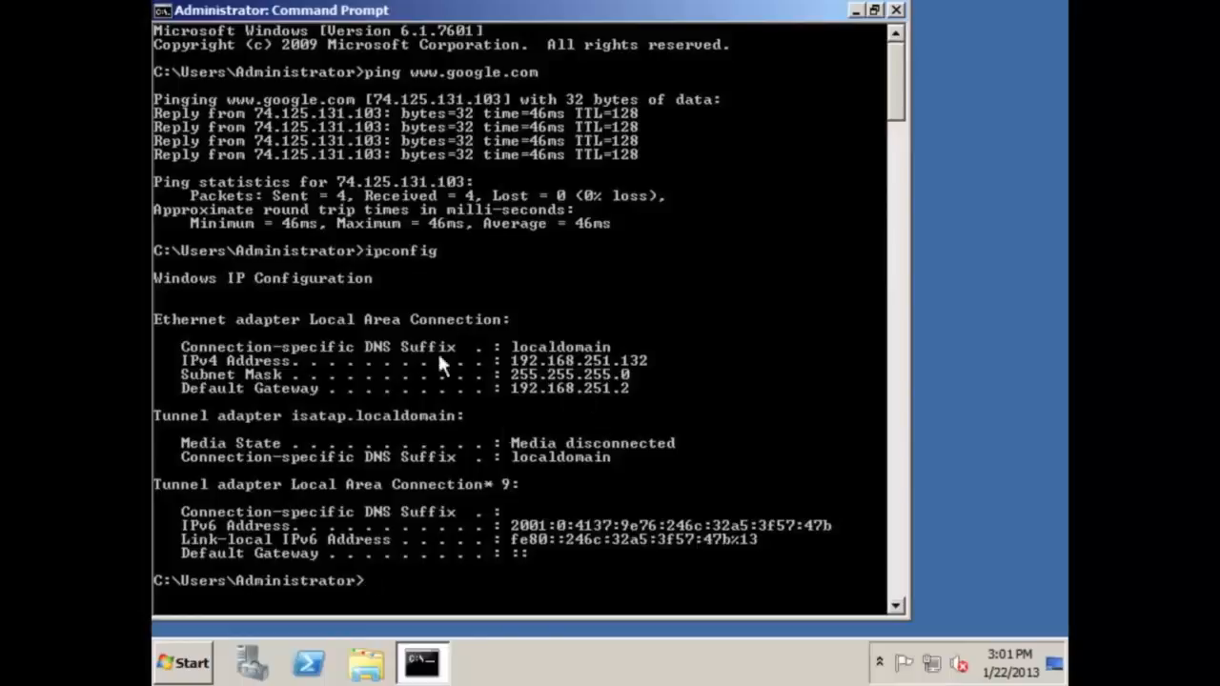
{"action": "scroll", "coordinate": [515, 400], "scroll_direction": "down", "scroll_amount": 4}
{"action": "scroll", "coordinate": [543, 412], "scroll_direction": "up", "scroll_amount": 3}
{"action": "scroll", "coordinate": [540, 412], "scroll_direction": "down", "scroll_amount": 1}
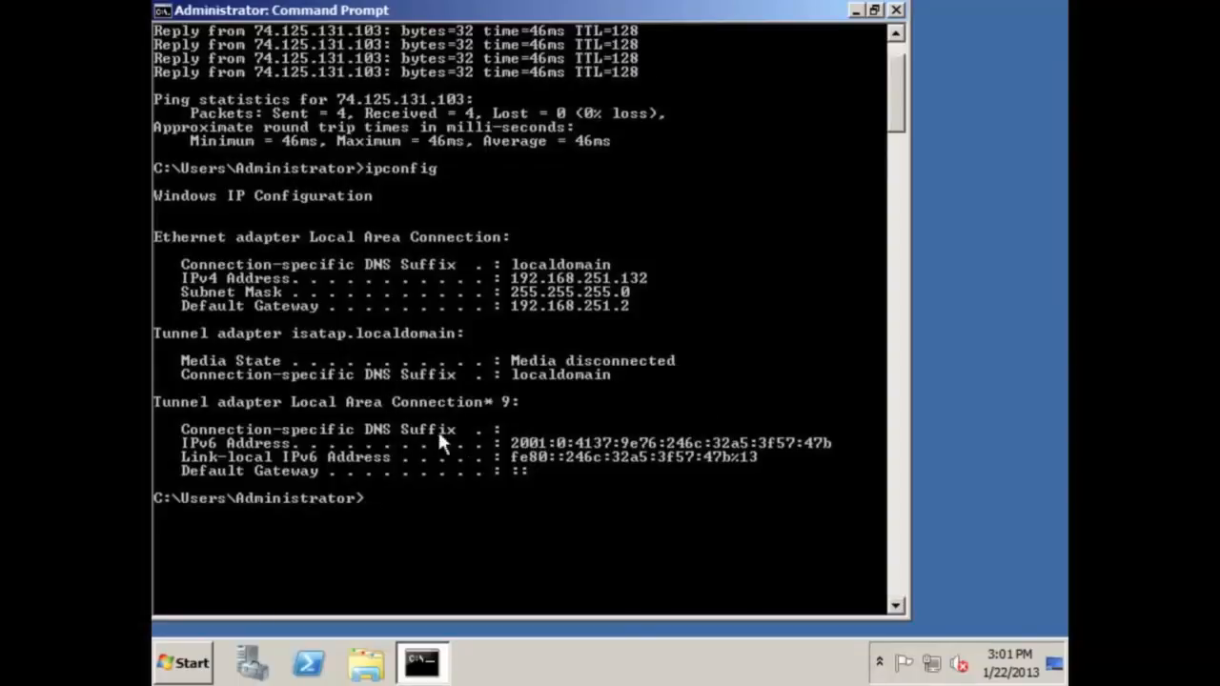
{"action": "scroll", "coordinate": [385, 346], "scroll_direction": "up", "scroll_amount": 2}
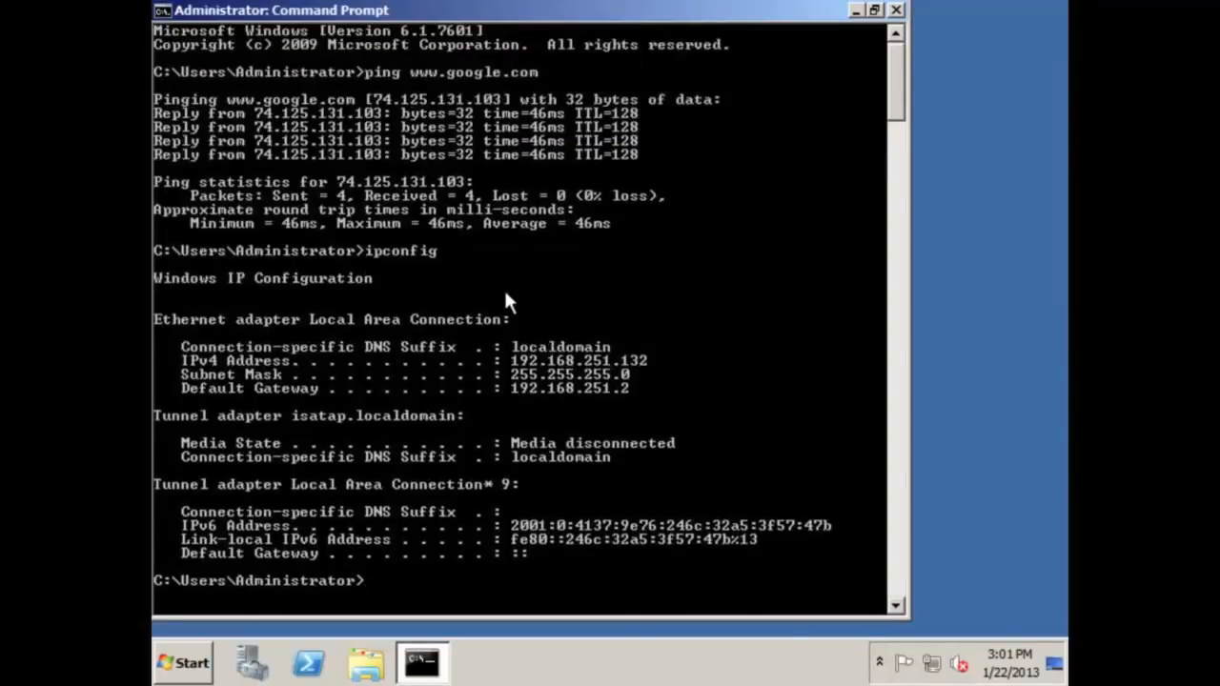
{"action": "type", "text": "exit"}
{"action": "key", "text": "Return"}
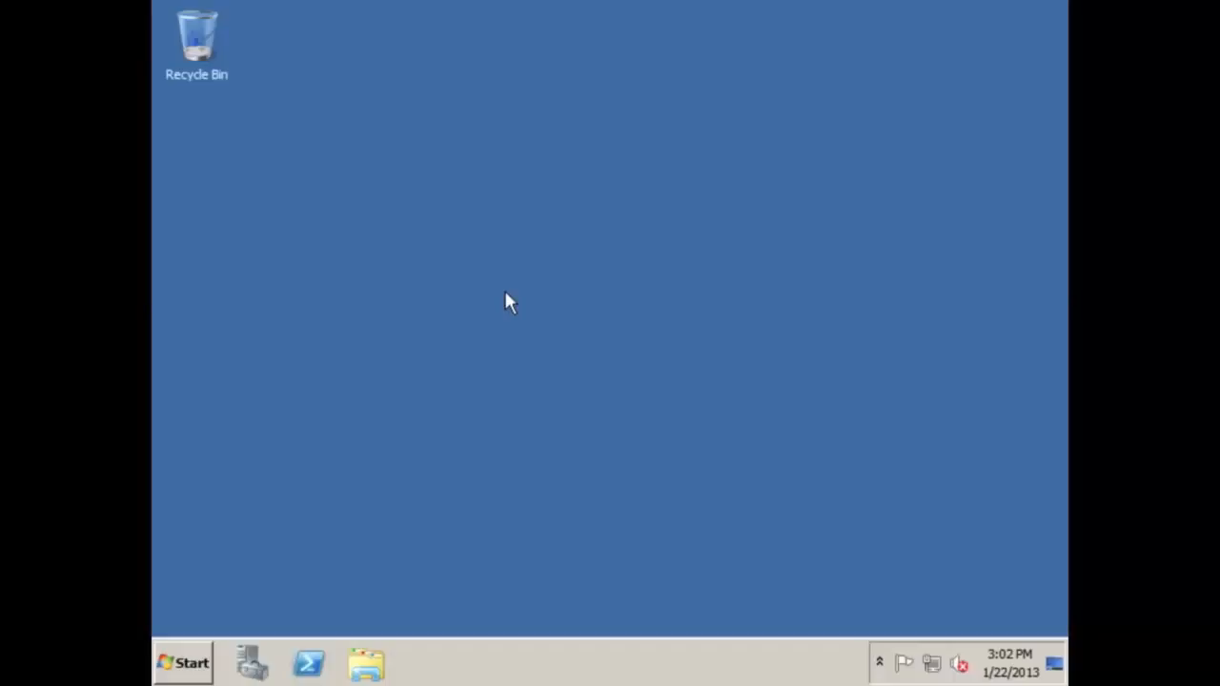
Choose Restart from the Start menu, keeping Other (Planned) as the shutdown reason
{"action": "left_click", "coordinate": [201, 666]}
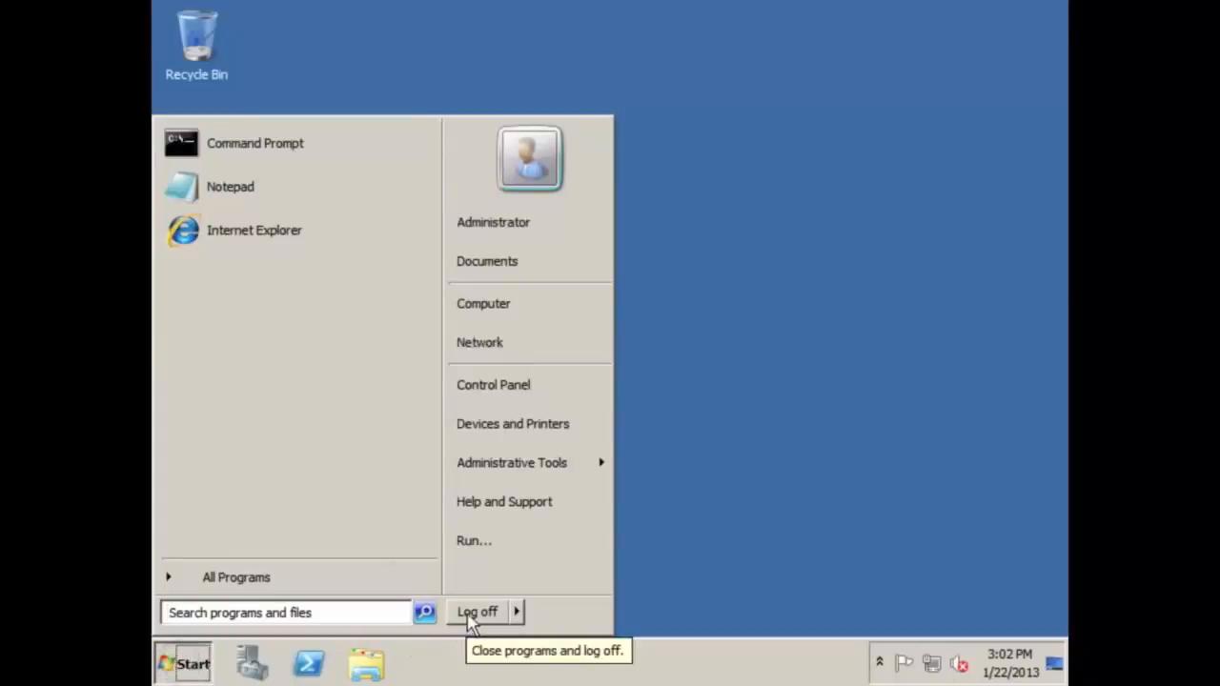
{"action": "left_click", "coordinate": [517, 615]}
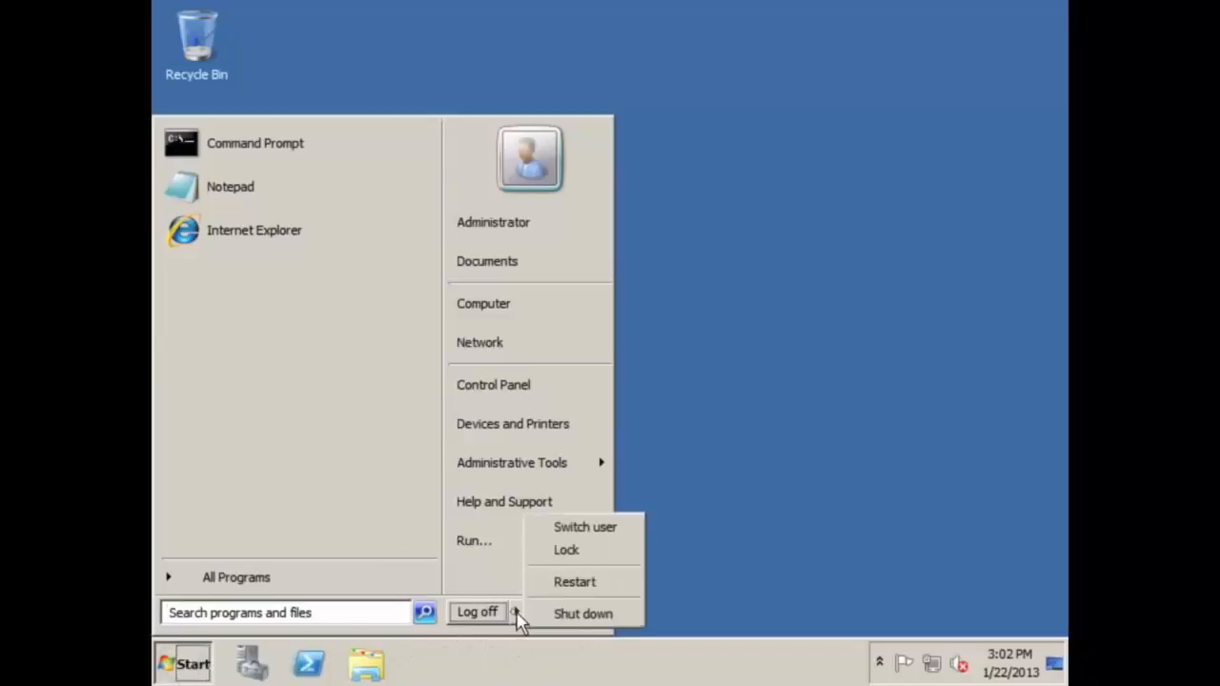
{"action": "left_click", "coordinate": [576, 615]}
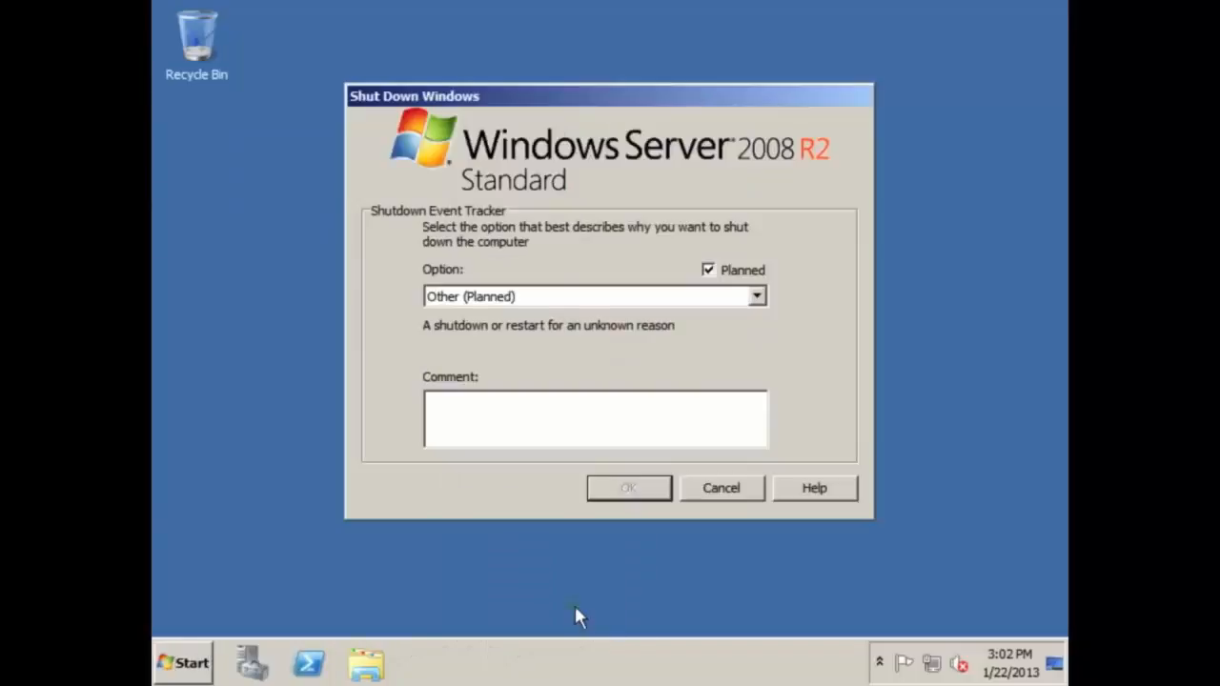
{"action": "left_click", "coordinate": [482, 428]}
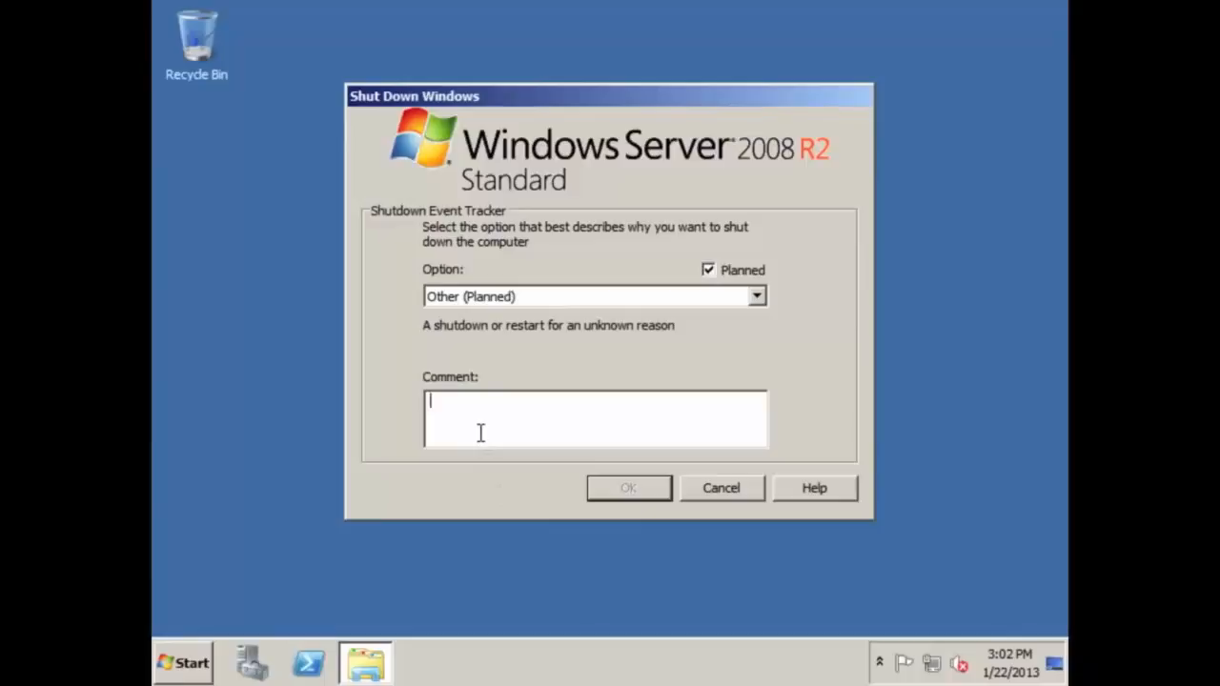
{"action": "left_click", "coordinate": [456, 303]}
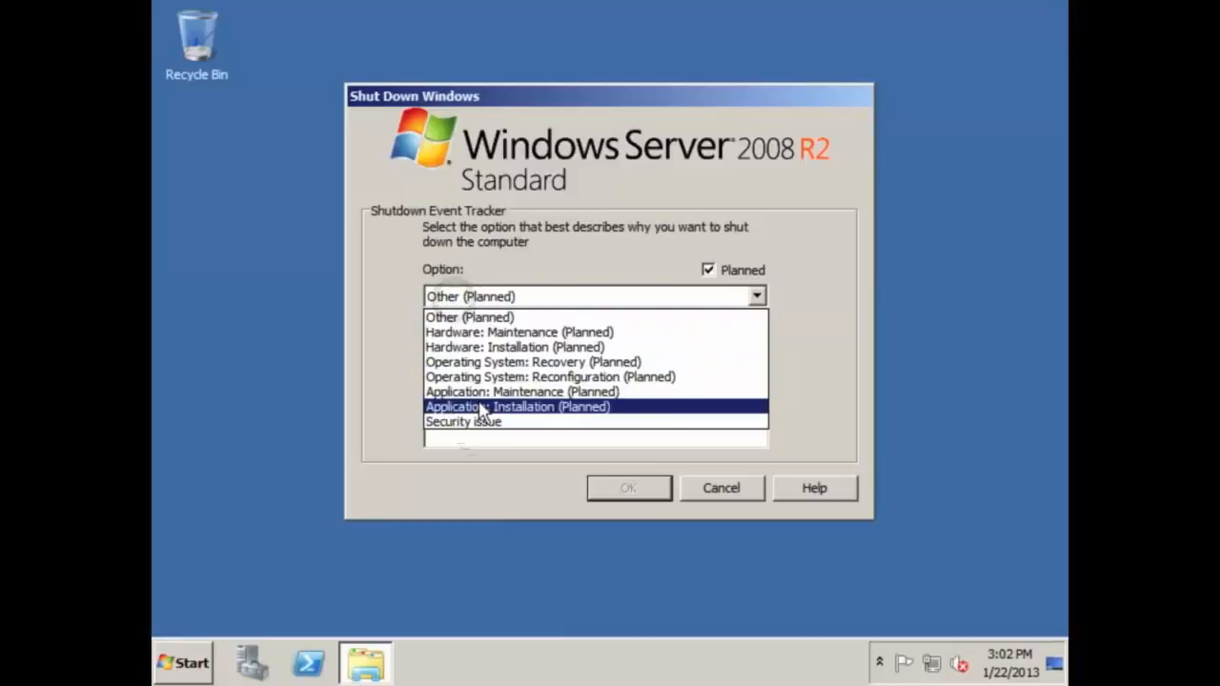
{"action": "left_click", "coordinate": [467, 320]}
{"action": "left_click", "coordinate": [706, 270]}
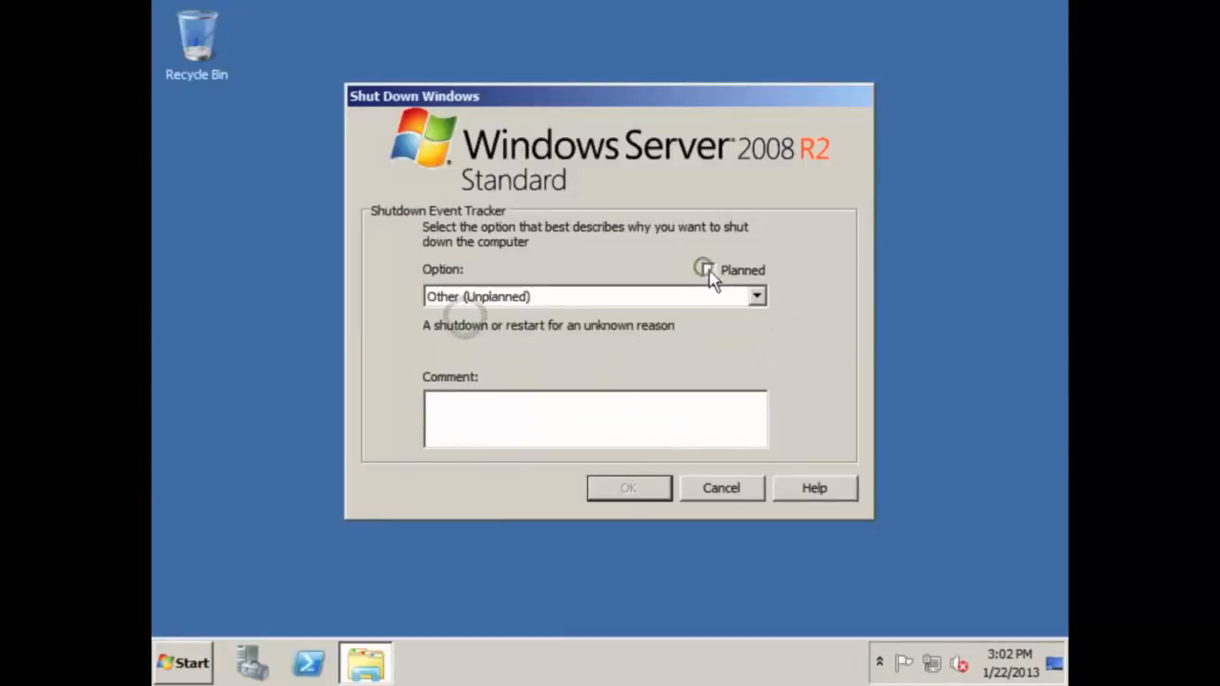
{"action": "left_click", "coordinate": [707, 271]}
Enter the comment 'Reboot for hardware changes - RAM' and confirm the restart
{"action": "left_click", "coordinate": [549, 433]}
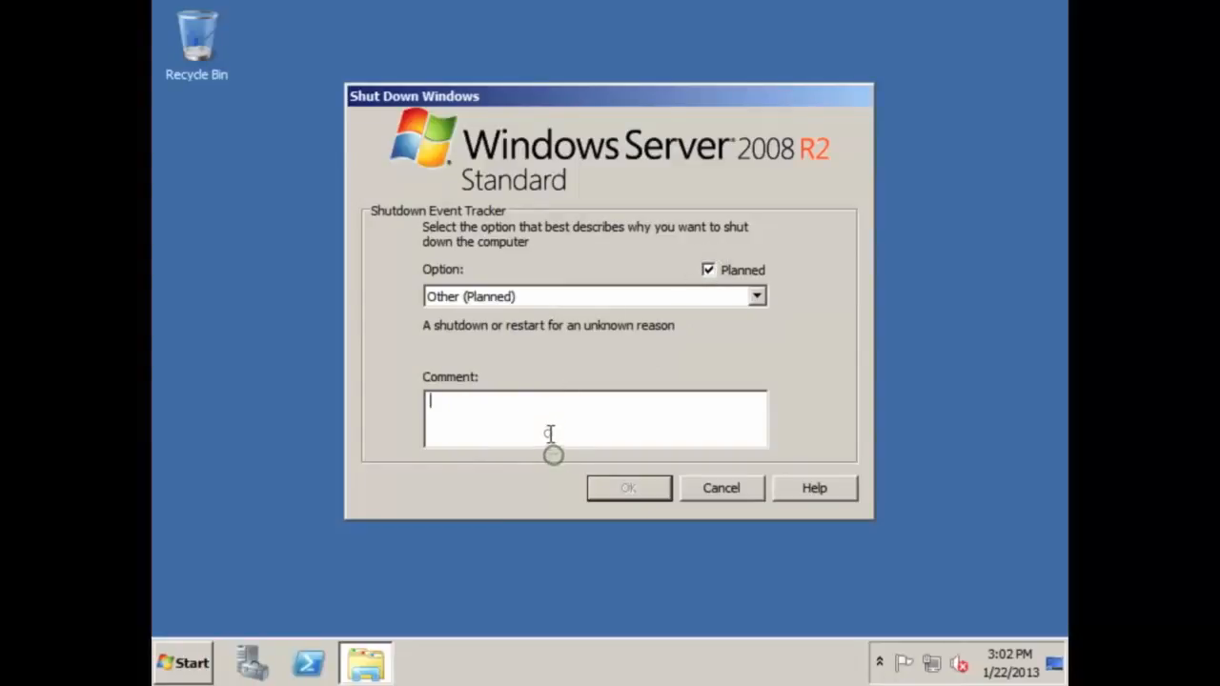
{"action": "type", "text": "asdfkj"}
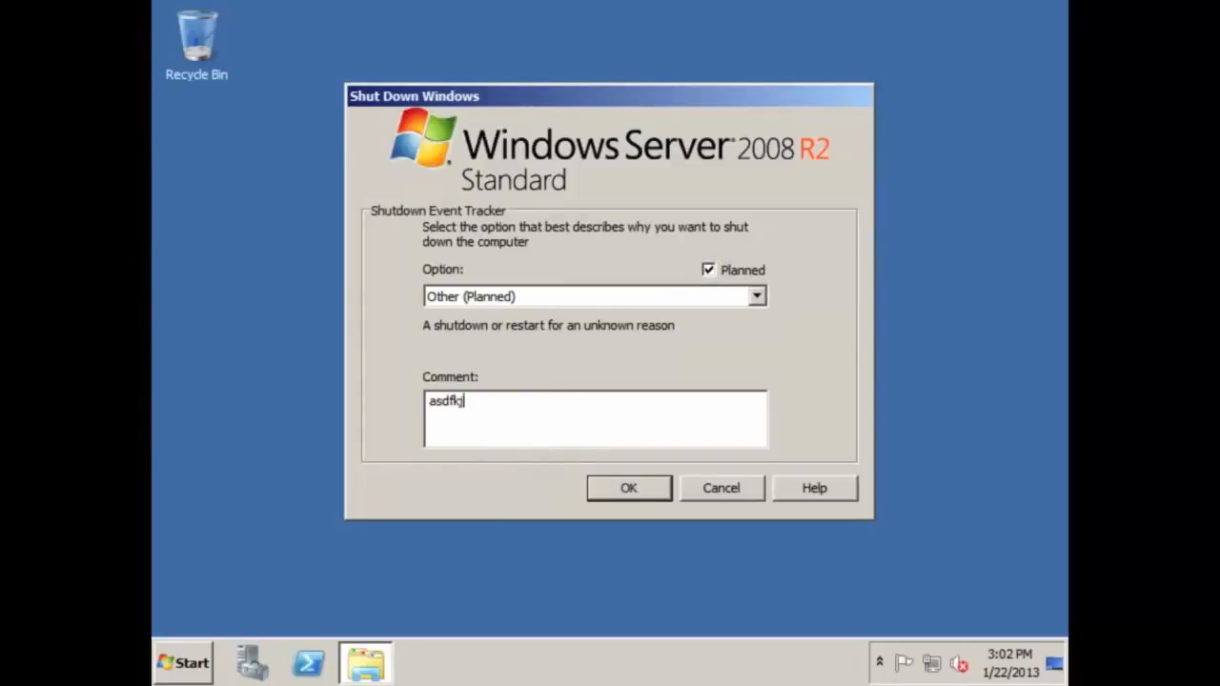
{"action": "key", "text": "BackSpace"}
{"action": "key", "text": "BackSpace"}
{"action": "key", "text": "BackSpace"}
{"action": "key", "text": "BackSpace"}
{"action": "key", "text": "BackSpace"}
{"action": "key", "text": "BackSpace"}
{"action": "type", "text": "Reboot for hardware change"}
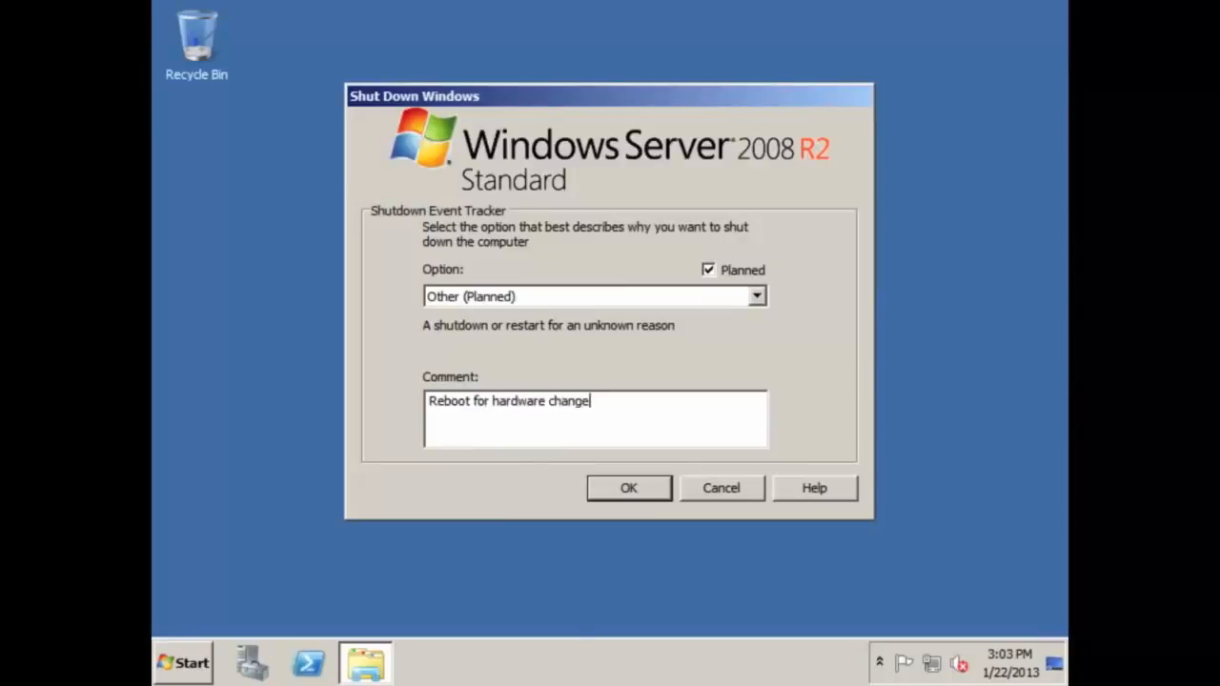
{"action": "type", "text": "s - RAM"}
{"action": "key", "text": "Return"}
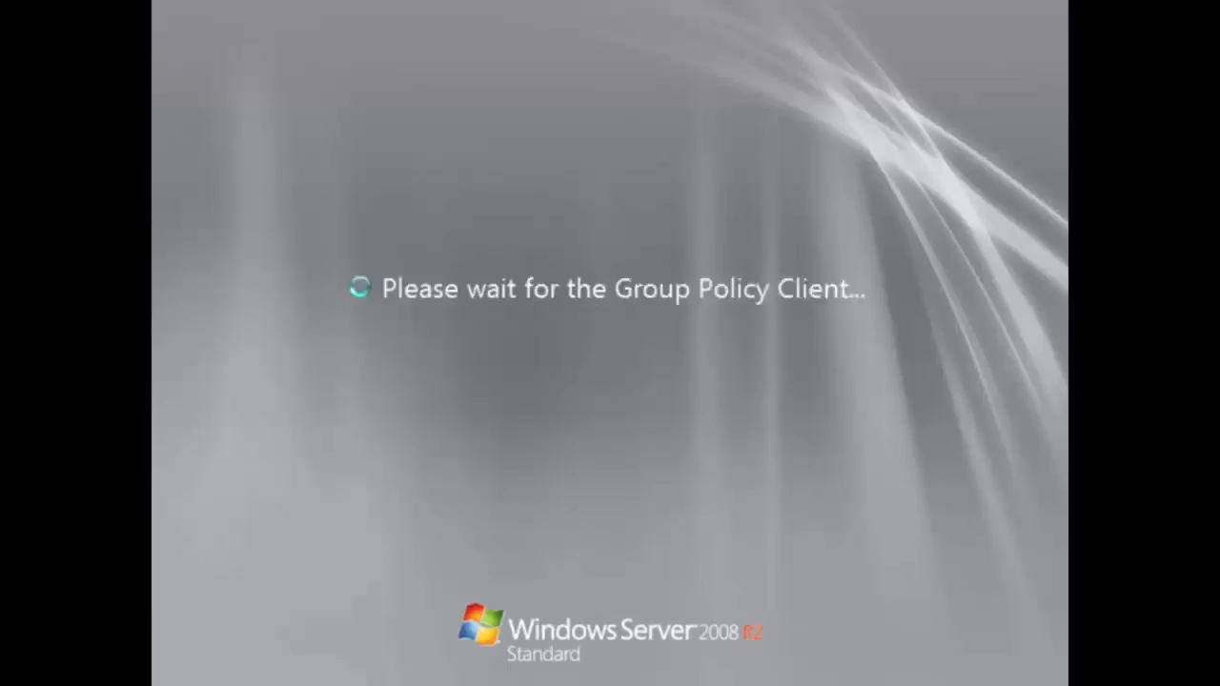